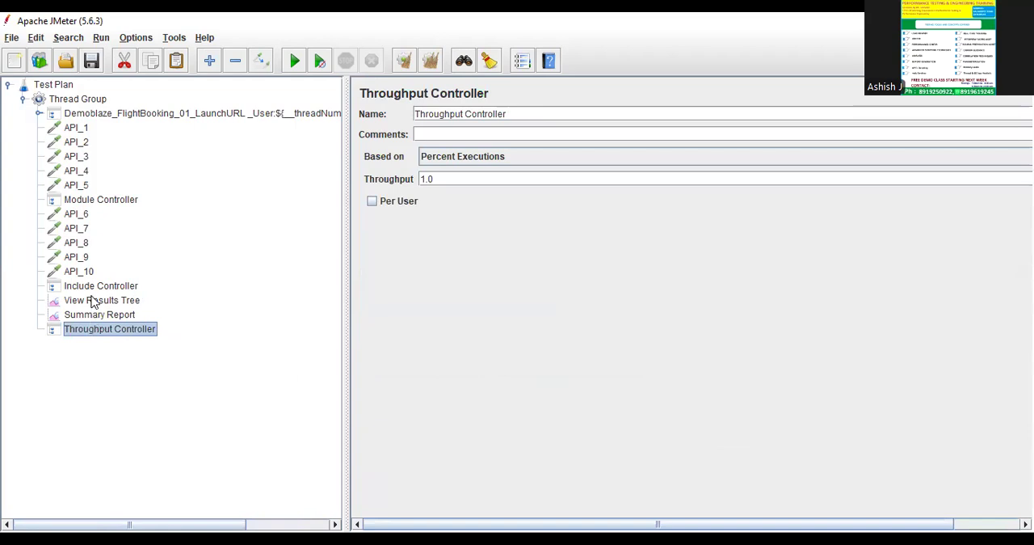
Remove the Throughput Controller from the Thread Group.
right_click(80, 333)
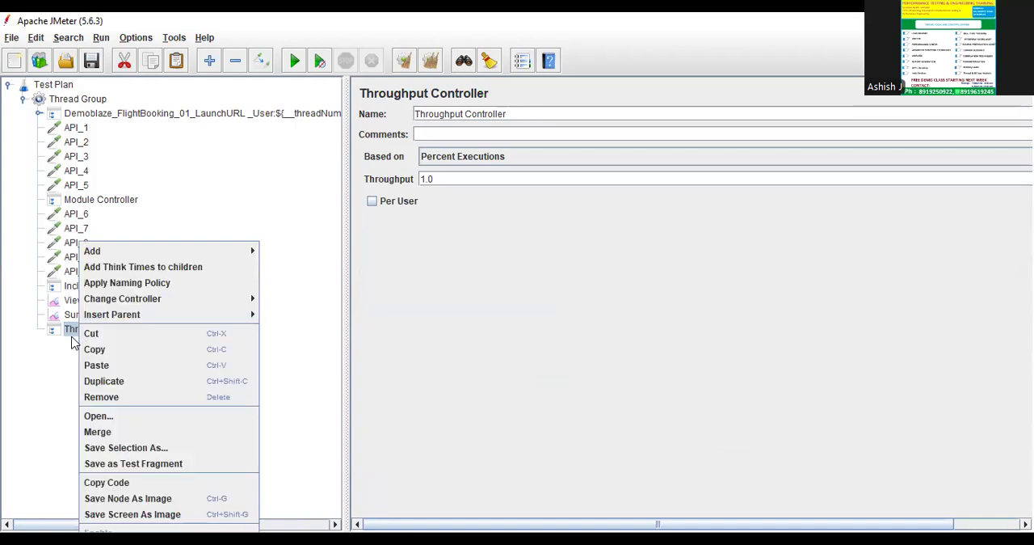
click(98, 397)
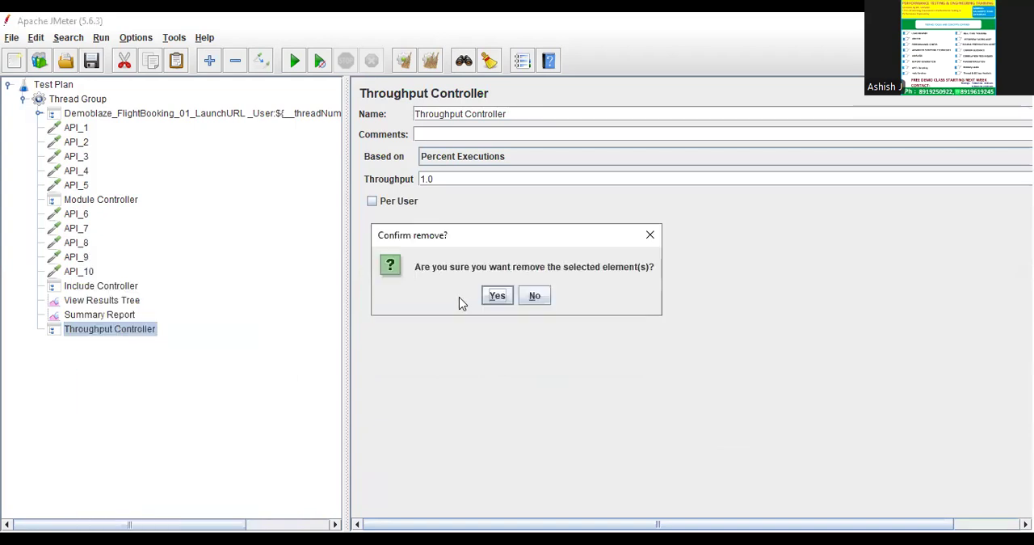
key(Return)
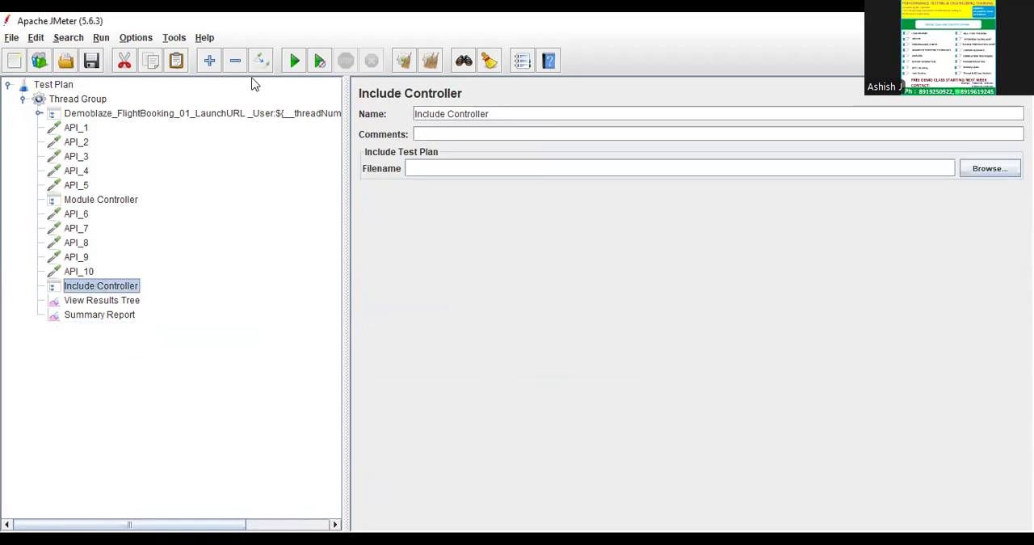
Disable the Include Controller and run the test with the View Results Tree open.
click(91, 300)
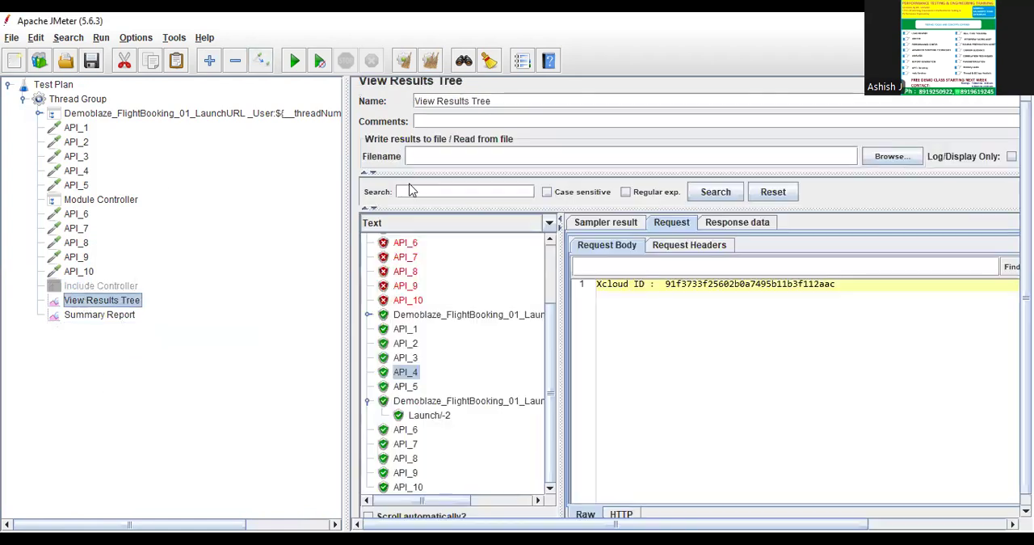
click(294, 62)
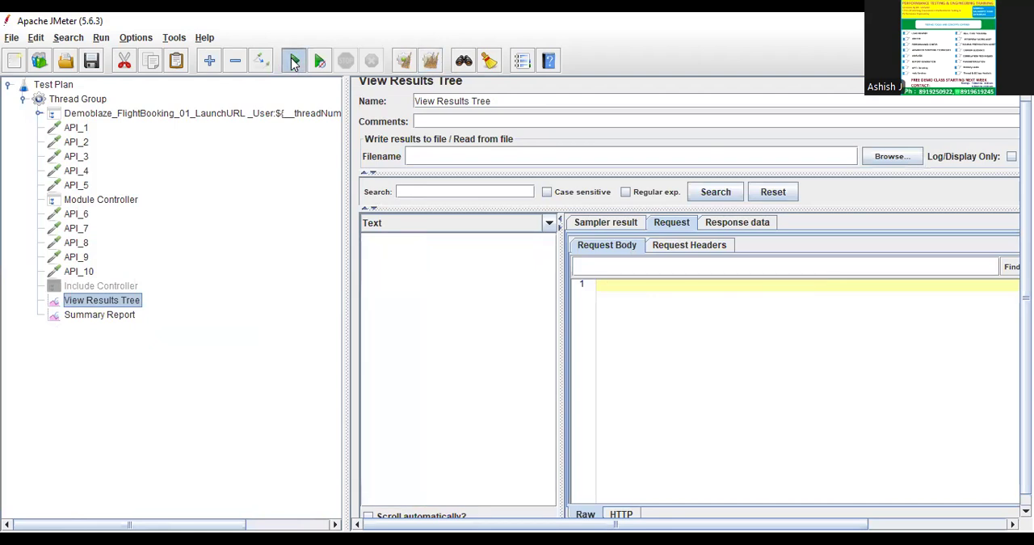
click(531, 309)
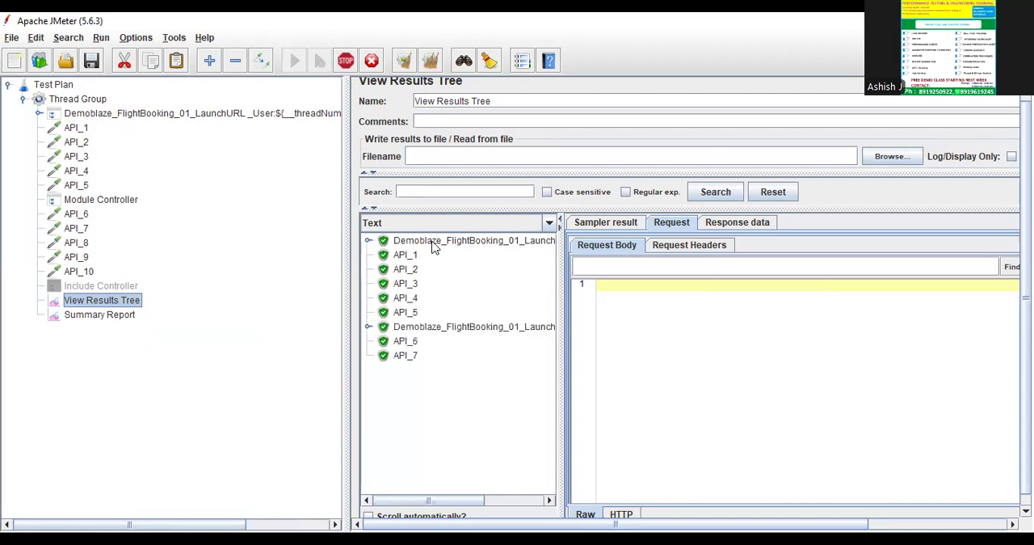
Inspect the request bodies of the second Demoblaze launch transaction and API_6 in the test results.
click(415, 328)
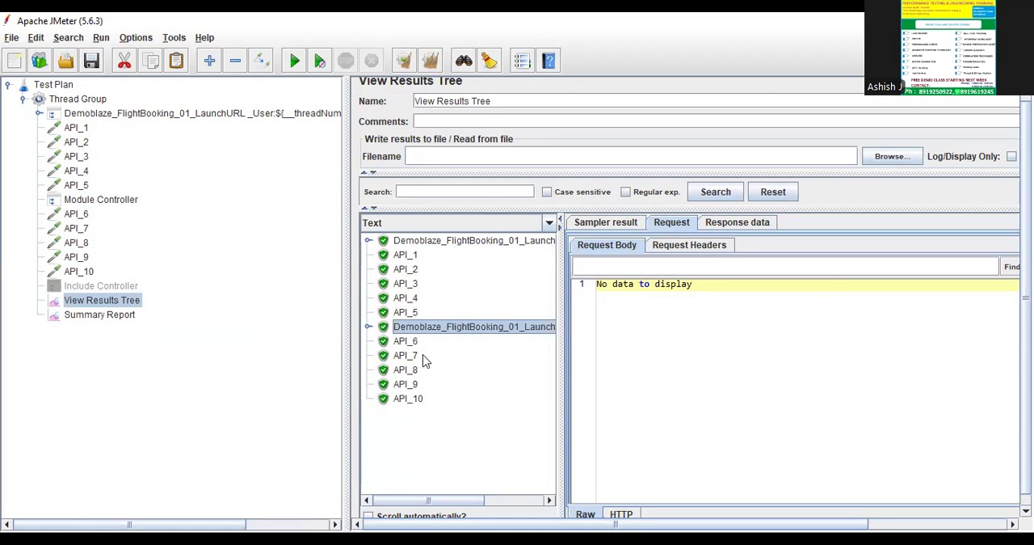
click(411, 342)
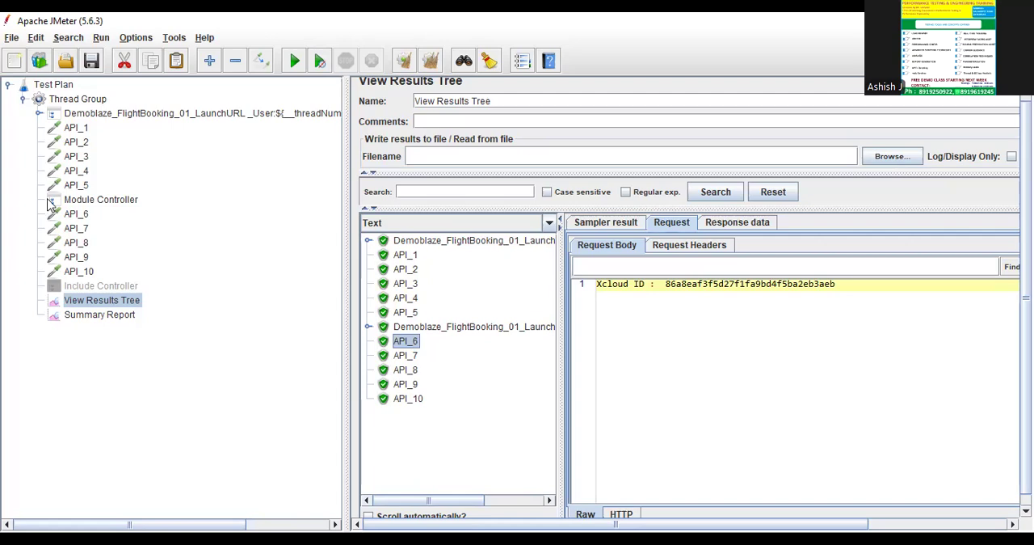
click(216, 327)
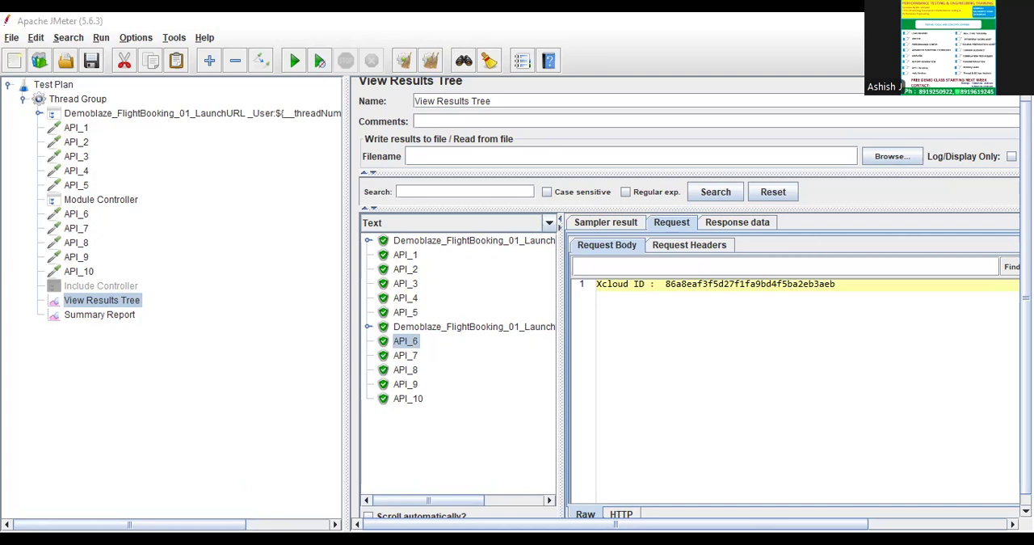
Review the settings of the Demoblaze launch Transaction Controller and the API_1 to API_5 samplers.
click(97, 114)
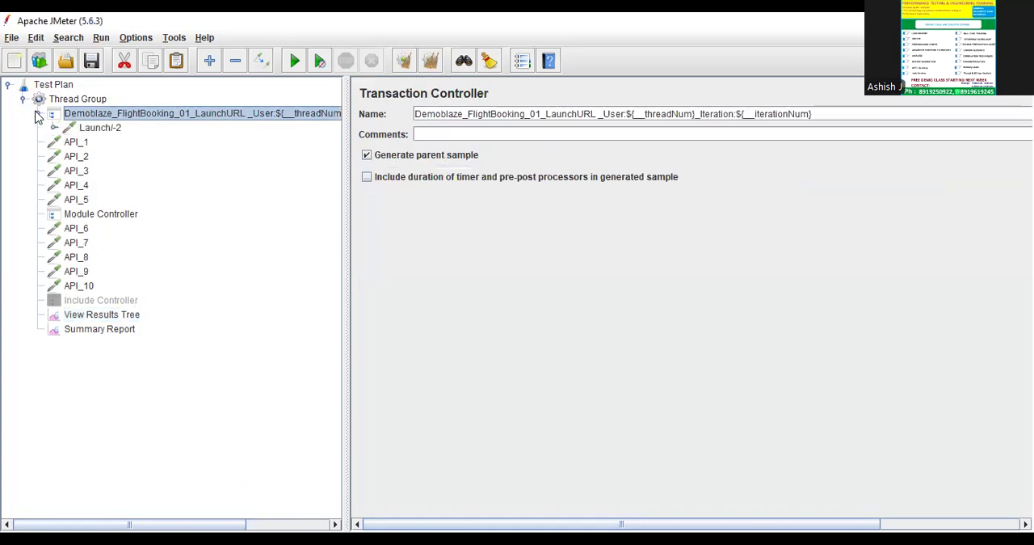
click(76, 128)
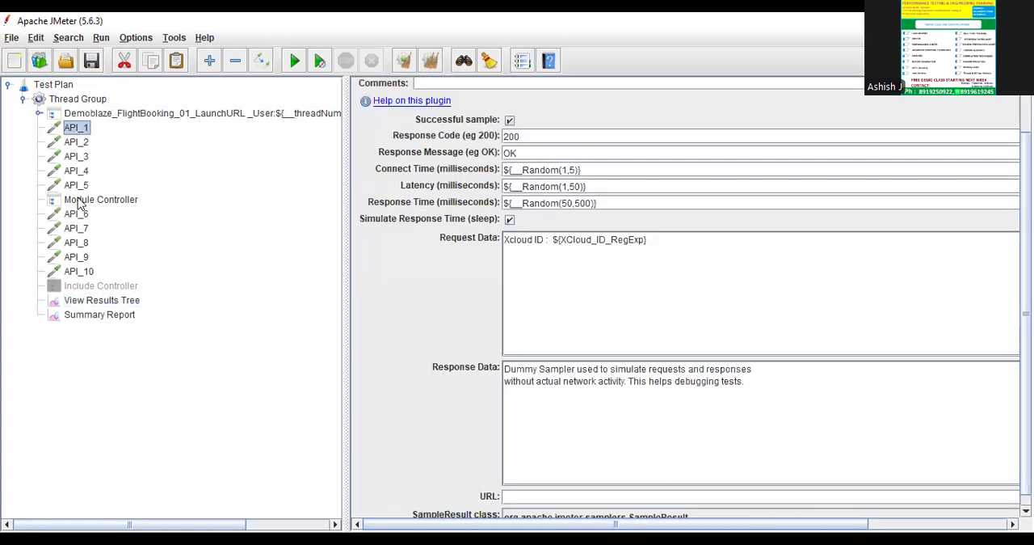
click(77, 143)
click(77, 157)
click(77, 173)
click(77, 183)
click(78, 160)
Remove the Module Controller and the samplers API_6 through API_10 from the Thread Group.
click(81, 201)
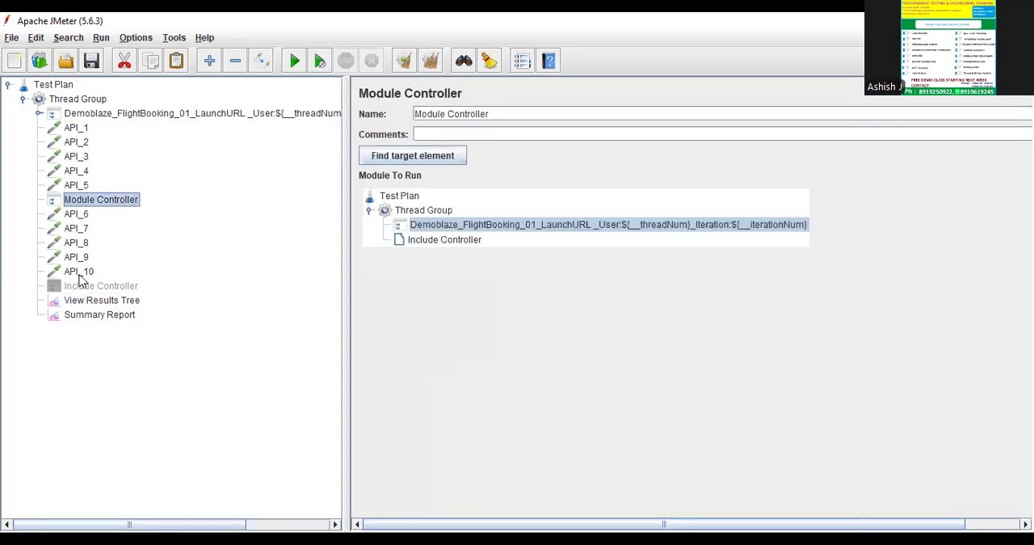
shift+click(80, 271)
right_click(77, 231)
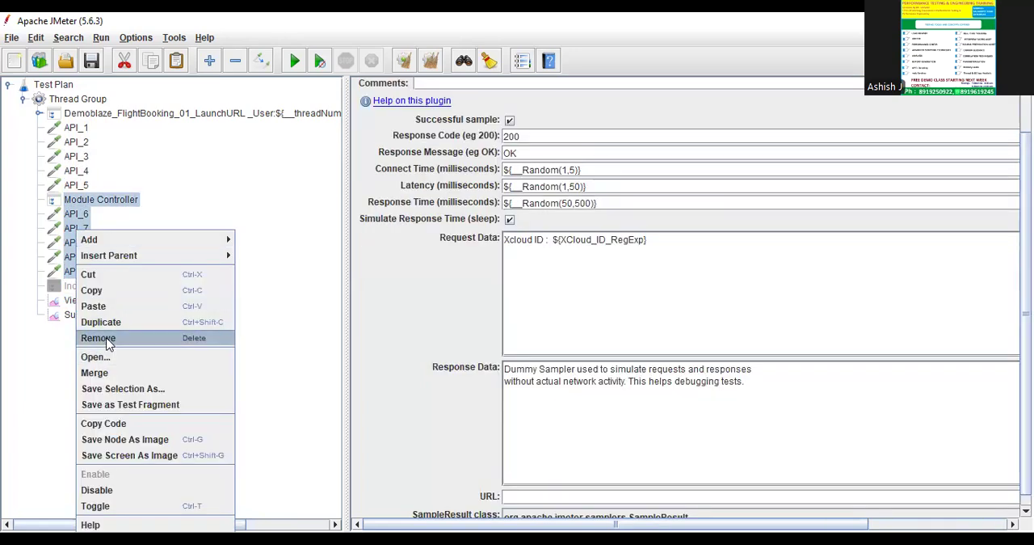
click(109, 339)
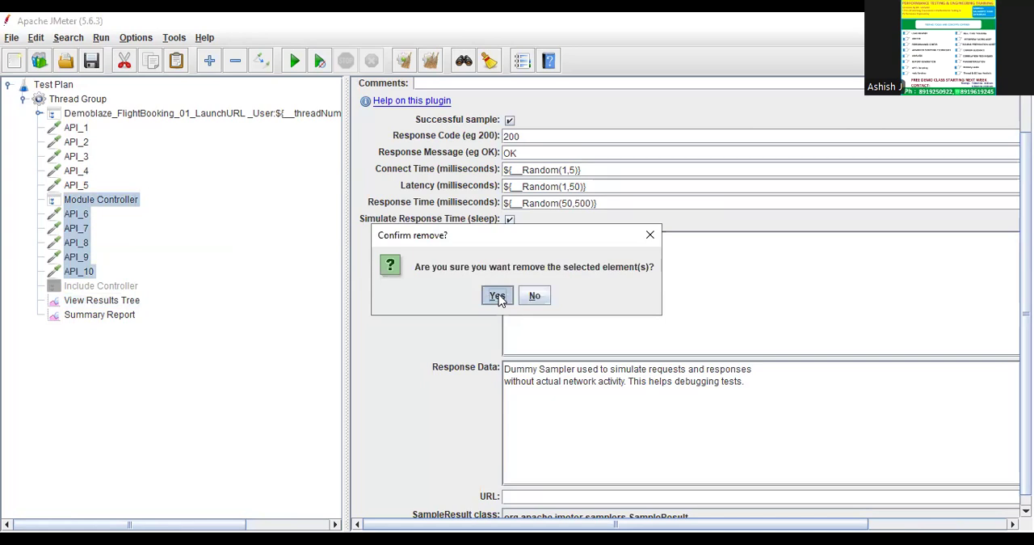
click(497, 295)
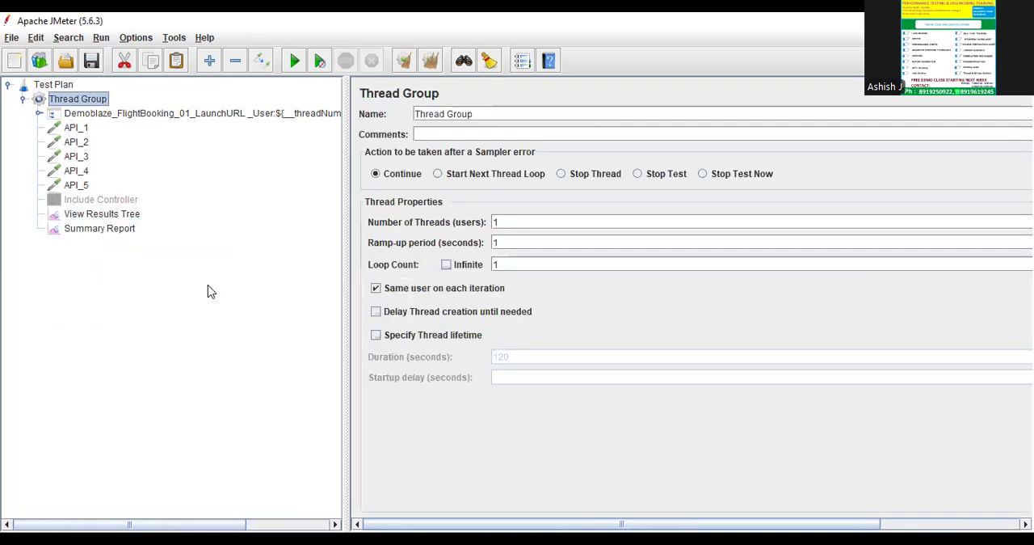
Rename the API_1 sampler as Login.
click(138, 119)
click(78, 128)
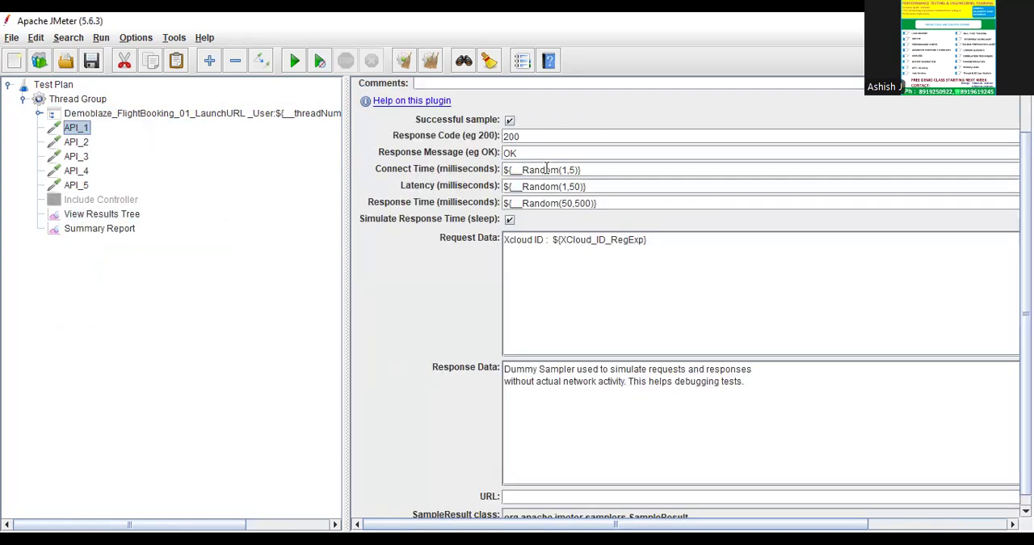
scroll(547, 169, up, 3)
double_click(462, 92)
text(Login)
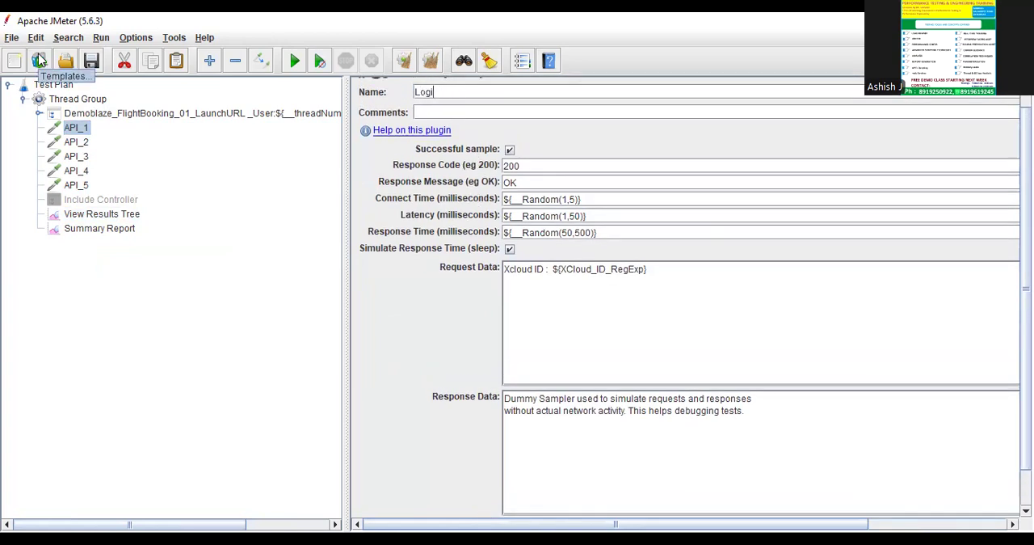
Rename the Demoblaze_FlightBooking_01_LaunchURL Transaction Controller as Launch.
click(111, 118)
click(106, 127)
click(109, 117)
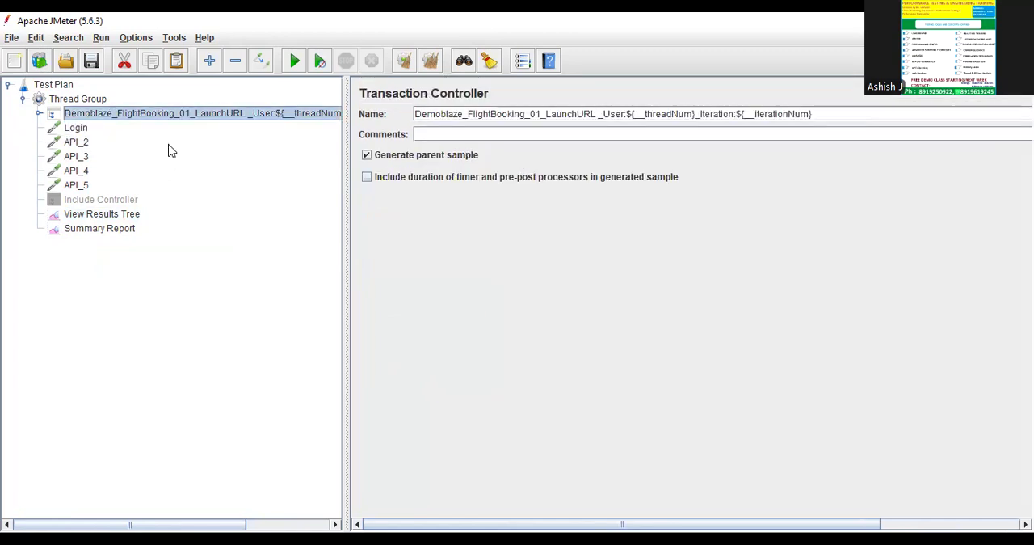
click(818, 114)
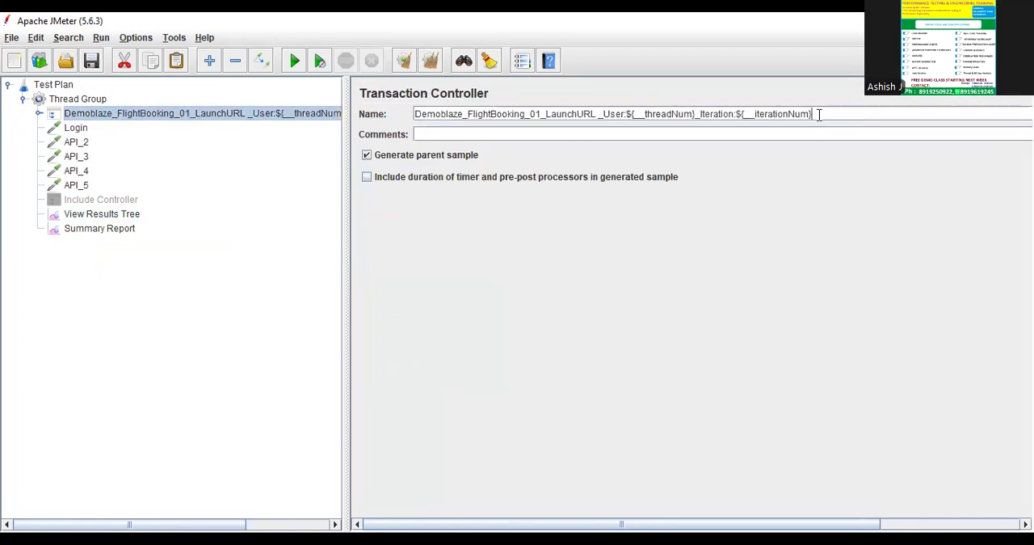
key(ctrl+a)
text(Lau)
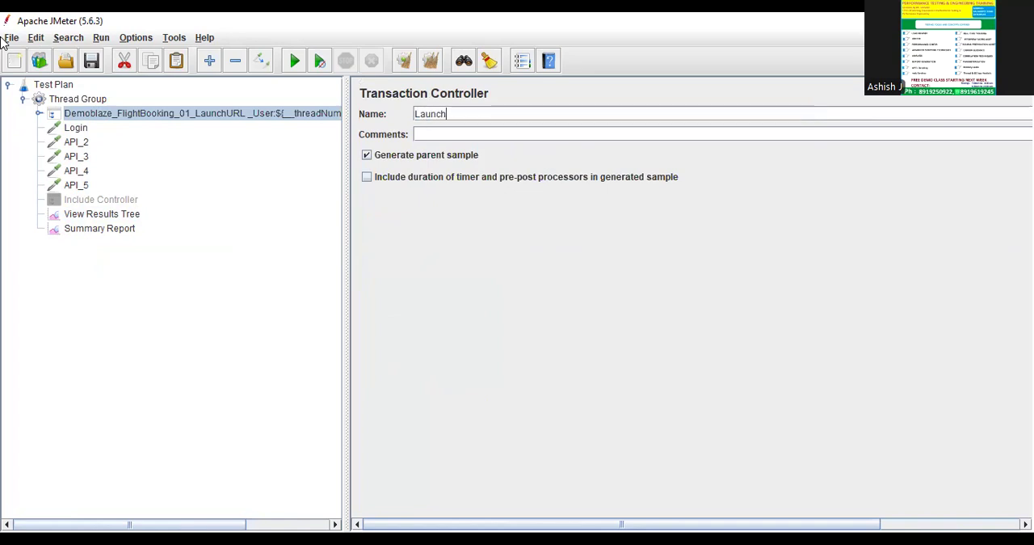
Rename the API_2 sampler as Serach.
click(75, 129)
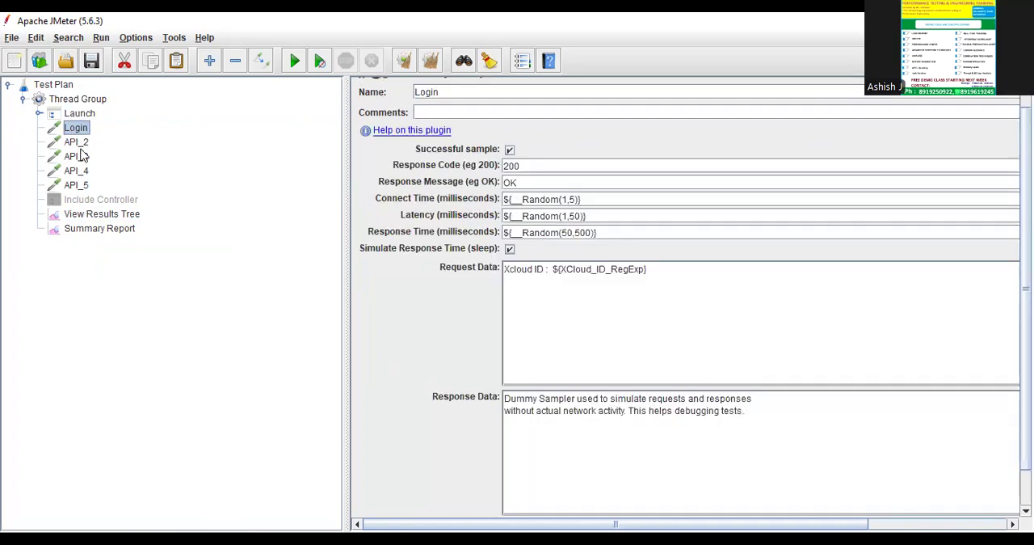
click(78, 143)
click(455, 96)
key(ctrl+a)
text(Sera)
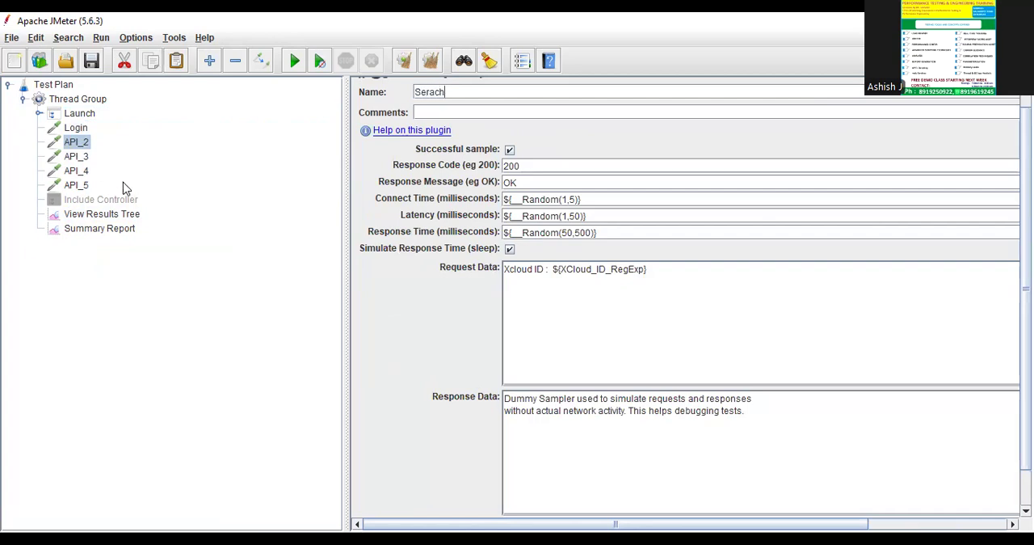
click(85, 114)
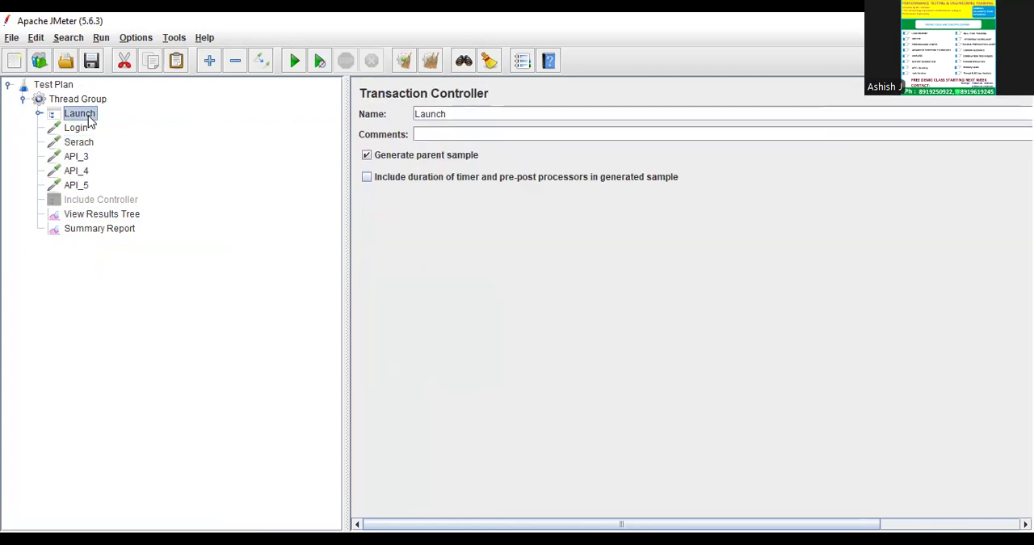
Add a Transaction Controller to the Thread Group and place it directly below Launch.
click(86, 100)
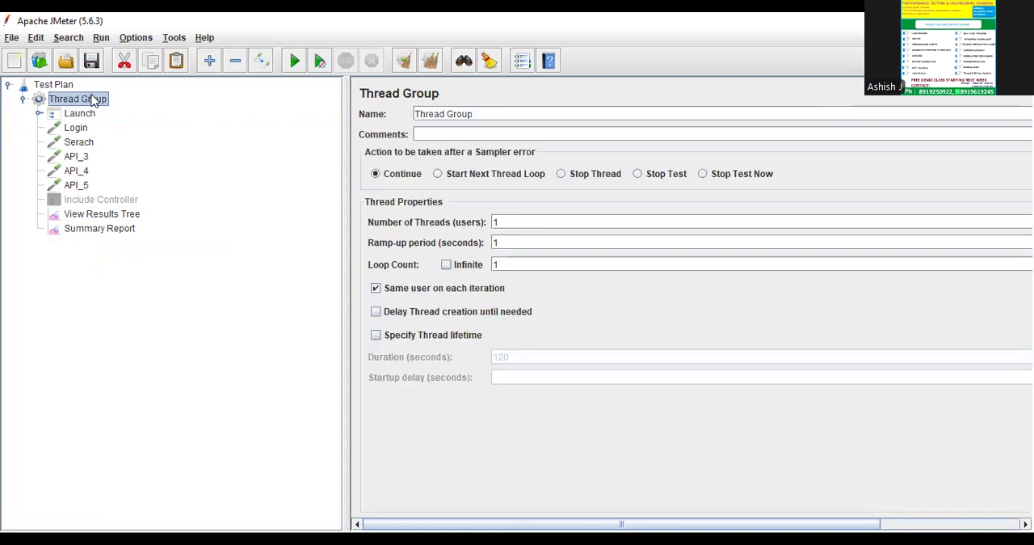
right_click(92, 97)
mouse_move(242, 104)
mouse_move(309, 127)
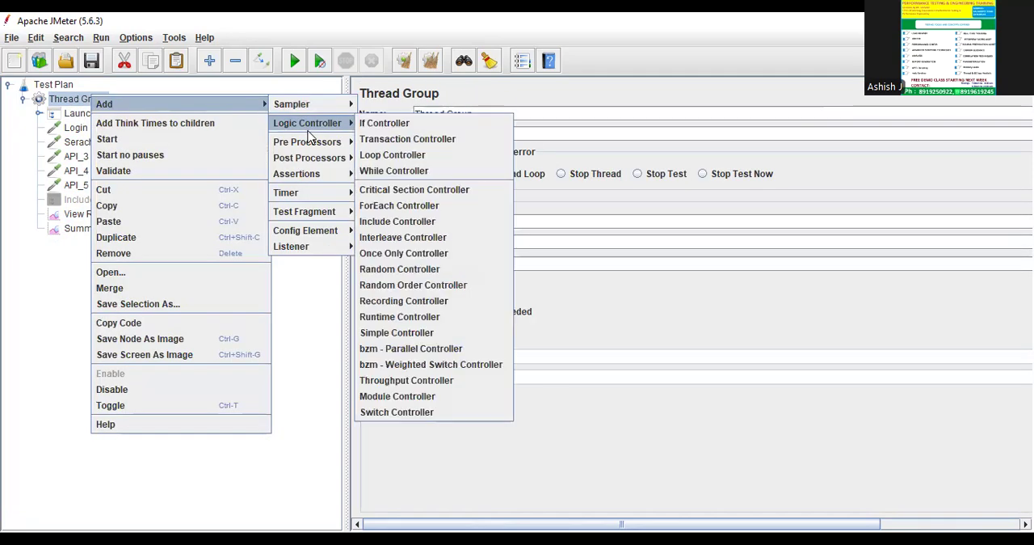
click(407, 138)
drag(116, 246, 112, 125)
Paste a second Transaction Controller into the Thread Group and move it up beside the first, below Launch.
click(90, 99)
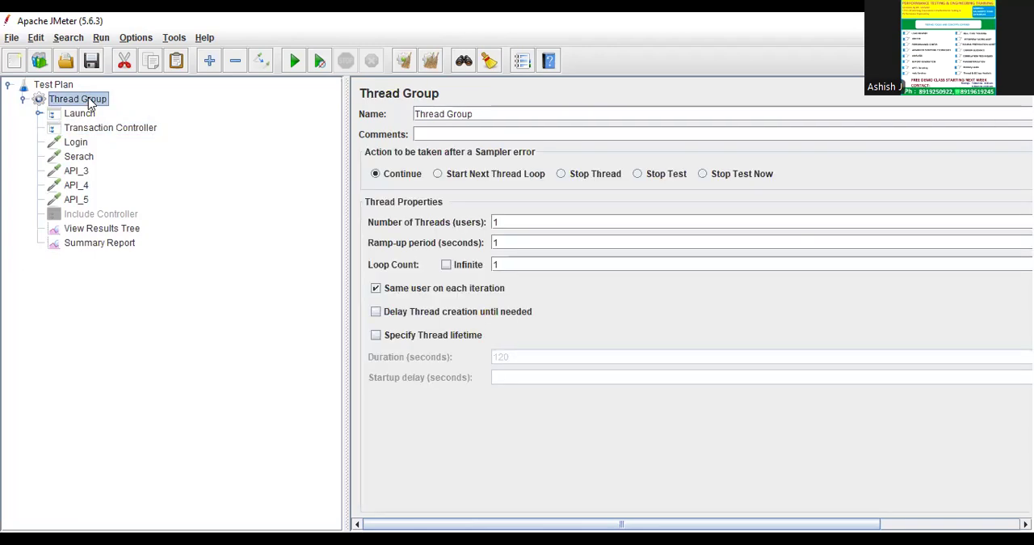
key(ctrl+v)
drag(134, 259, 122, 134)
Enable Generate parent sample on the first new Transaction Controller and rename it as Login.
click(110, 128)
click(530, 113)
key(ctrl+a)
click(367, 156)
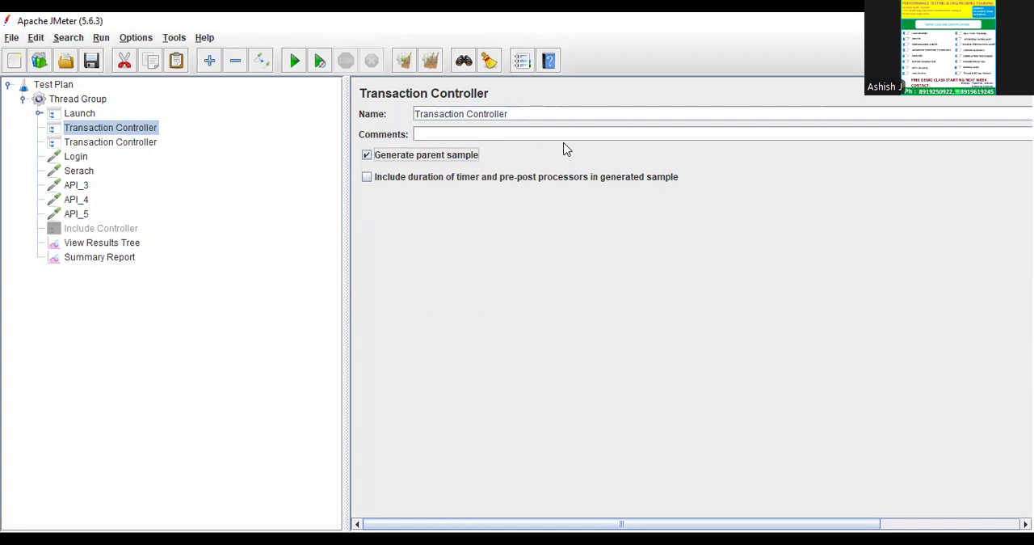
click(538, 113)
key(ctrl+a)
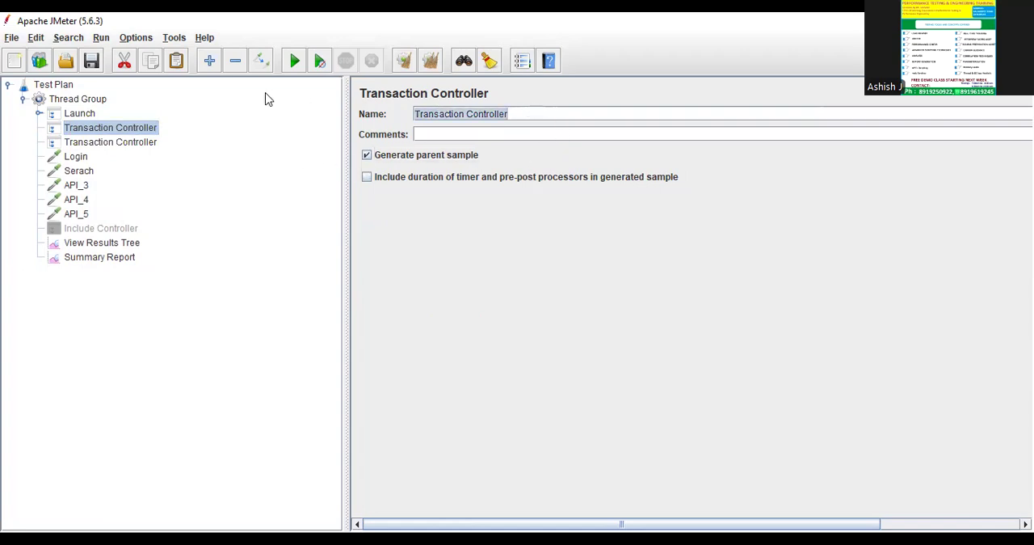
text(Login)
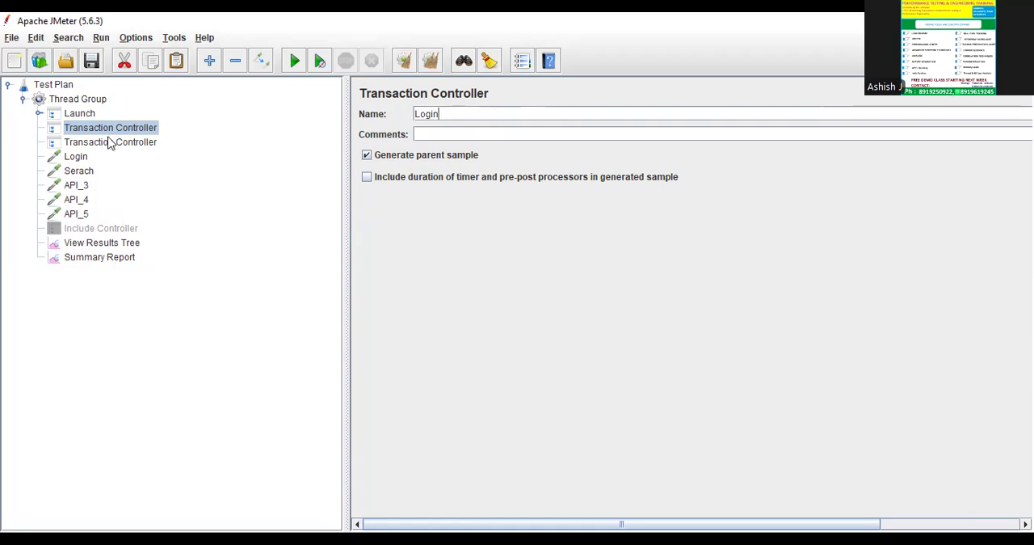
click(89, 115)
click(81, 131)
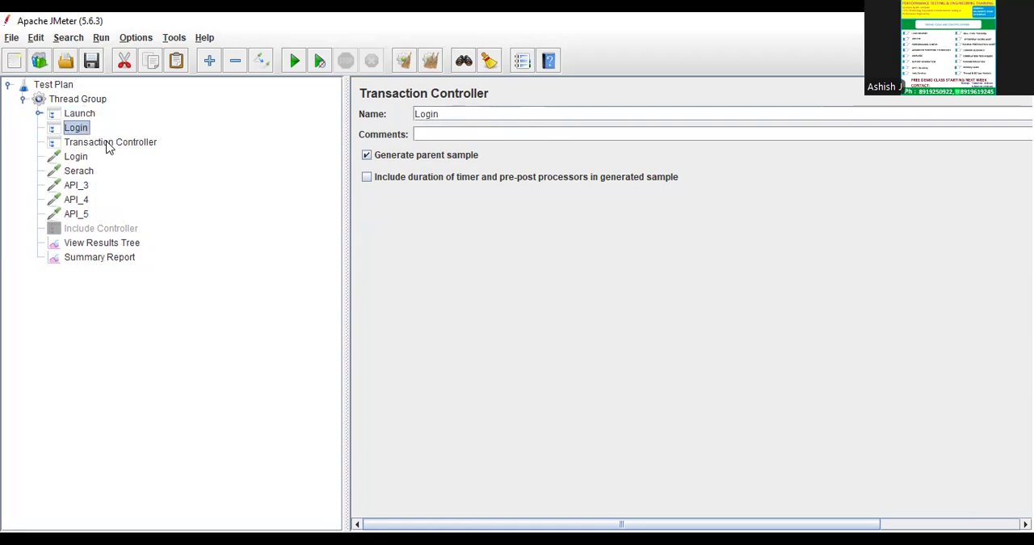
Enable Generate parent sample on the remaining Transaction Controller and rename it as Search.
click(106, 144)
click(388, 154)
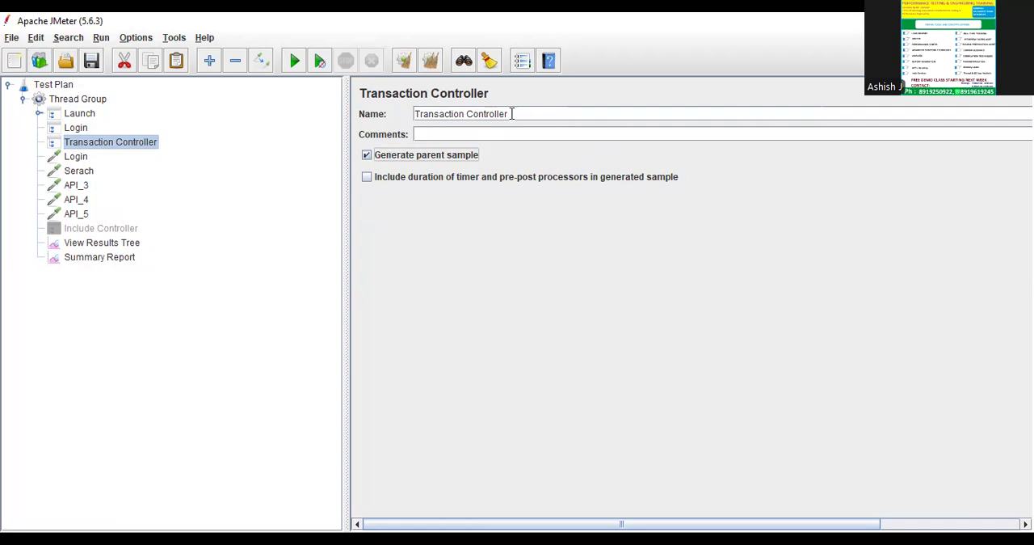
drag(512, 114, 56, 84)
text(Search)
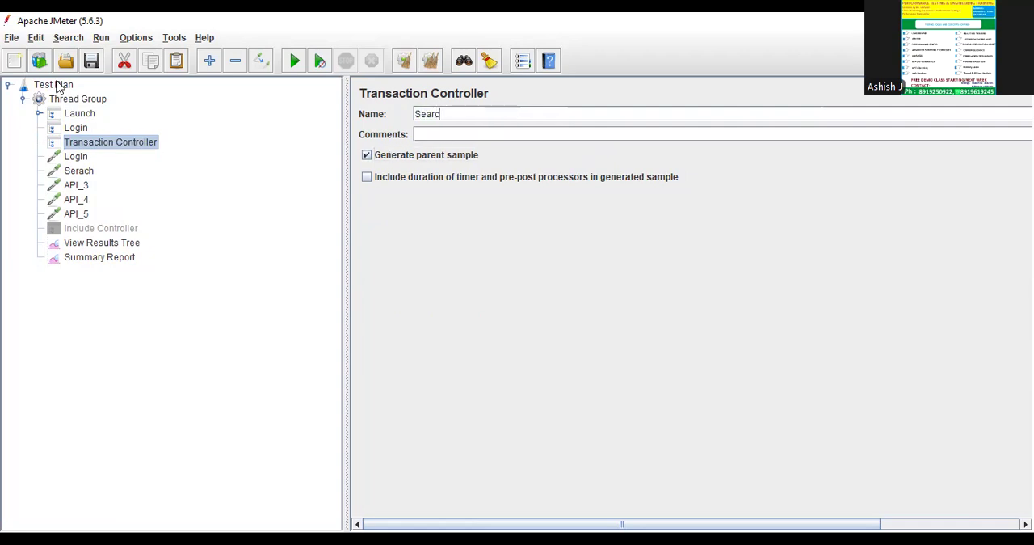
click(74, 129)
click(80, 143)
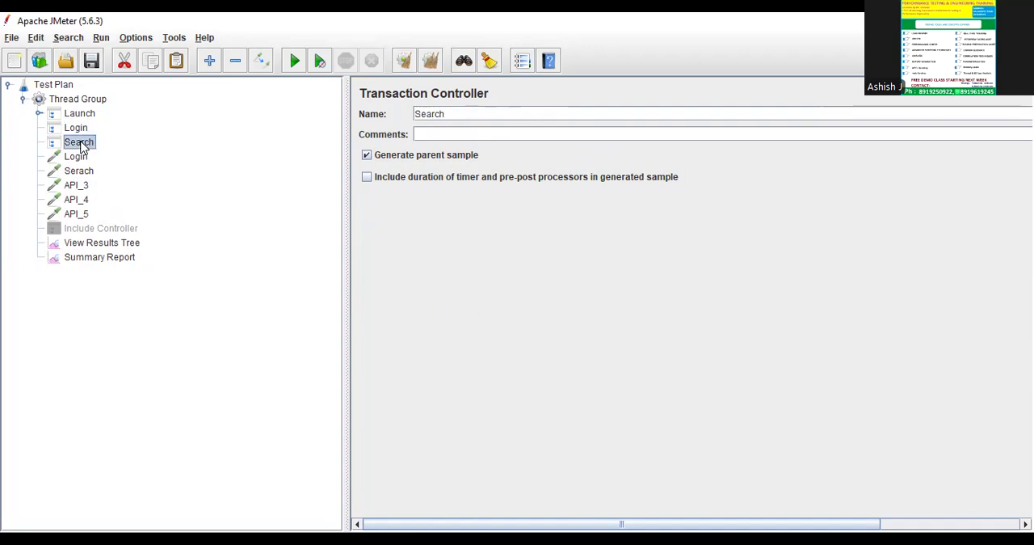
click(84, 114)
click(80, 129)
click(87, 143)
click(84, 159)
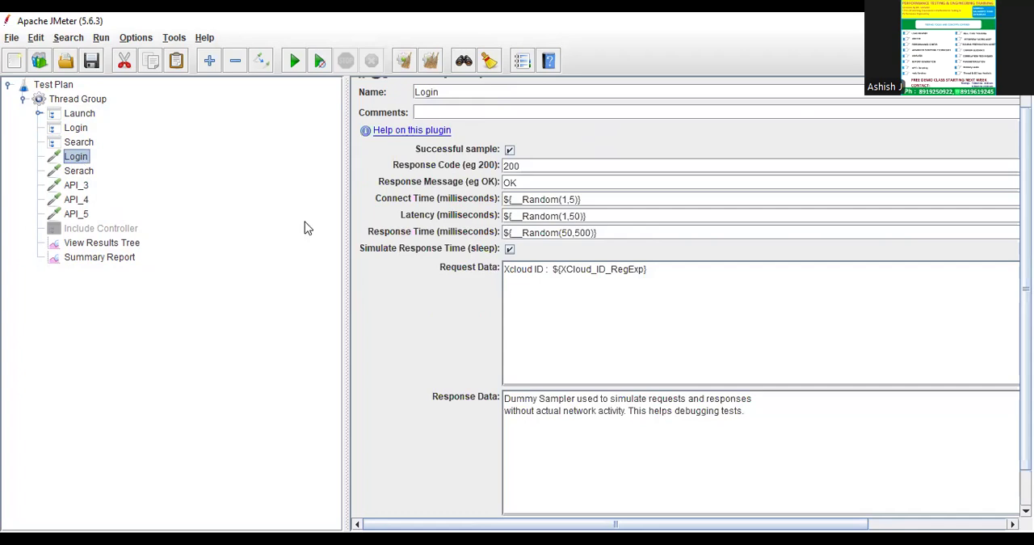
click(84, 142)
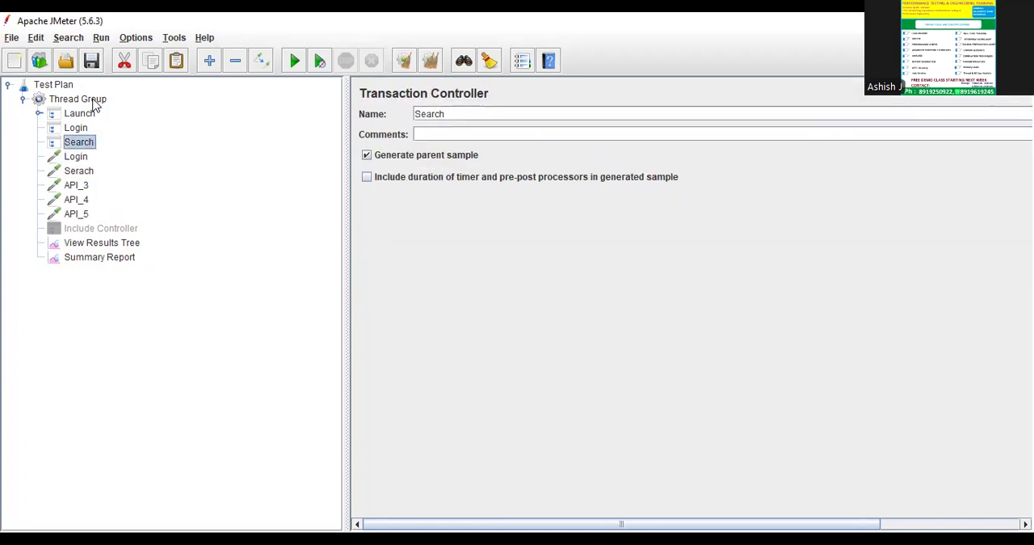
Add a Transaction Controller to the Thread Group and place it directly below the Search controller.
right_click(92, 100)
mouse_move(105, 109)
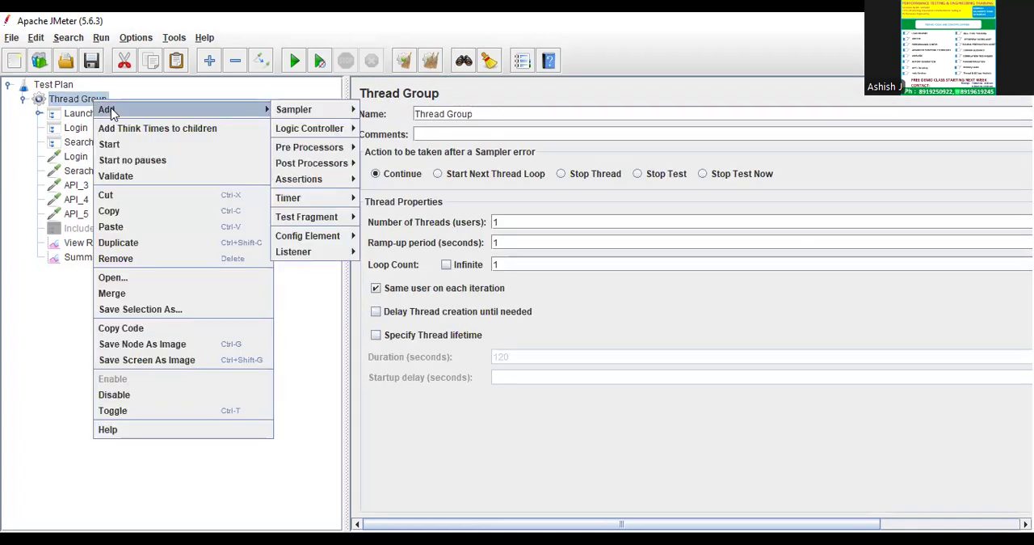
mouse_move(324, 132)
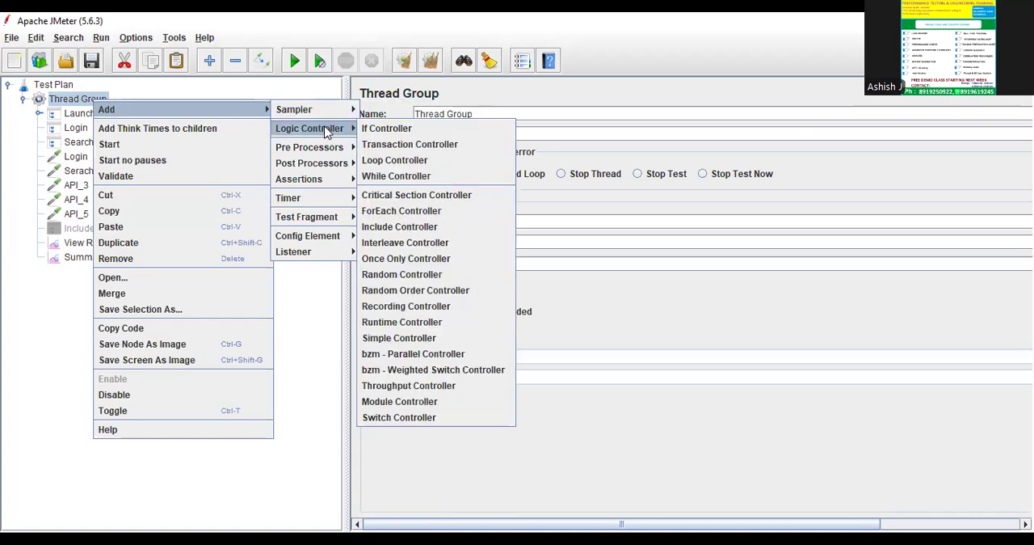
click(420, 144)
drag(101, 277, 96, 158)
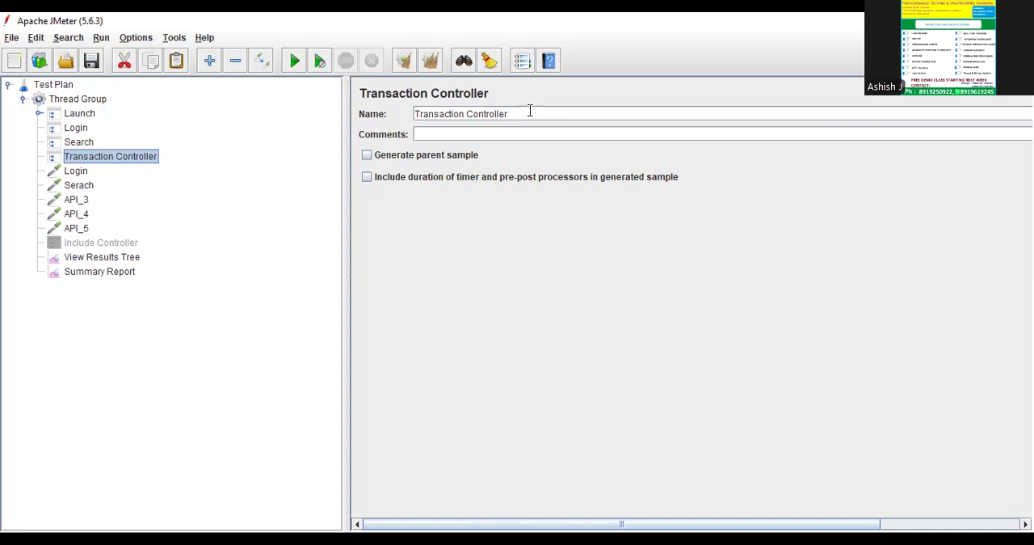
Rename the new Transaction Controller as Select_Product and enable Generate parent sample on it.
drag(529, 111, 174, 83)
text(S)
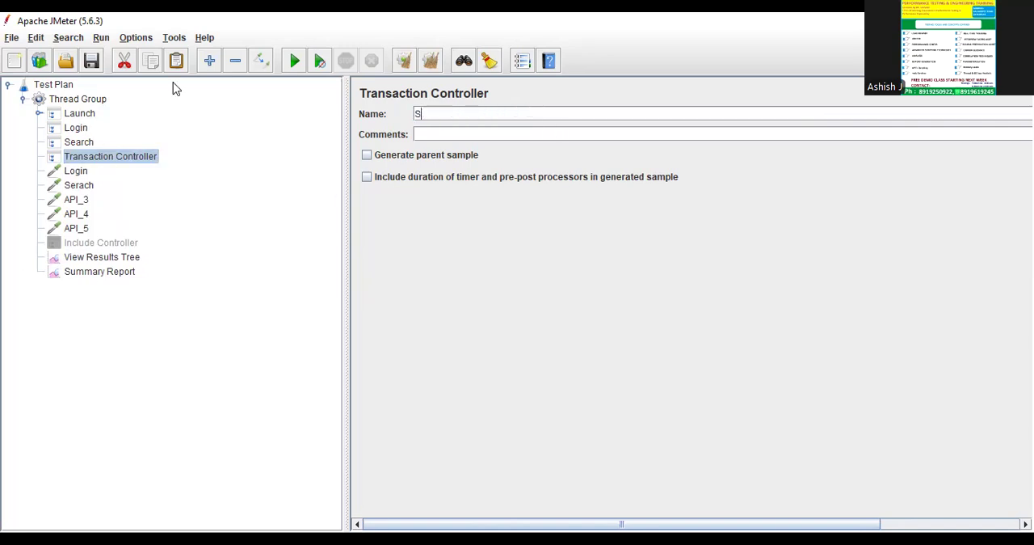
text(elect_Product)
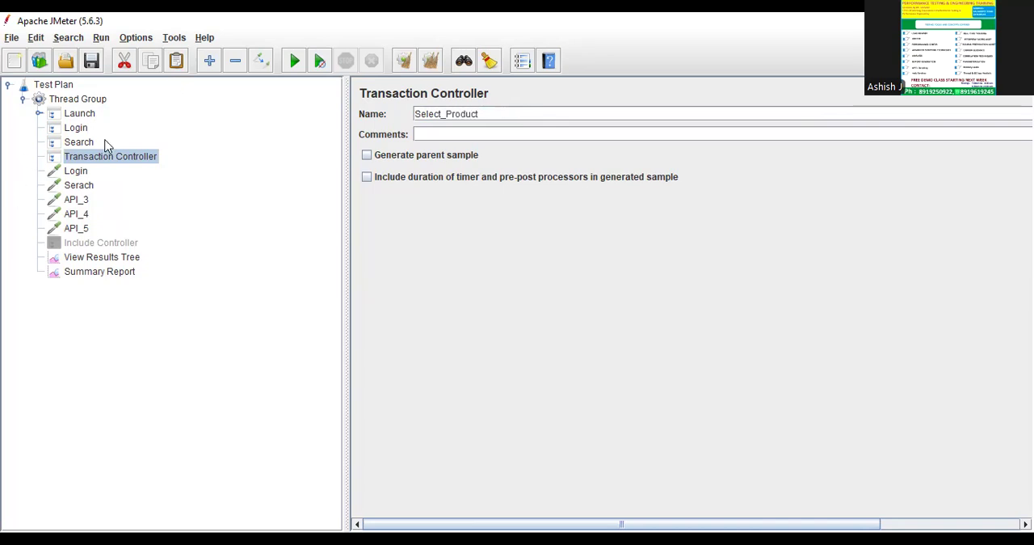
click(69, 146)
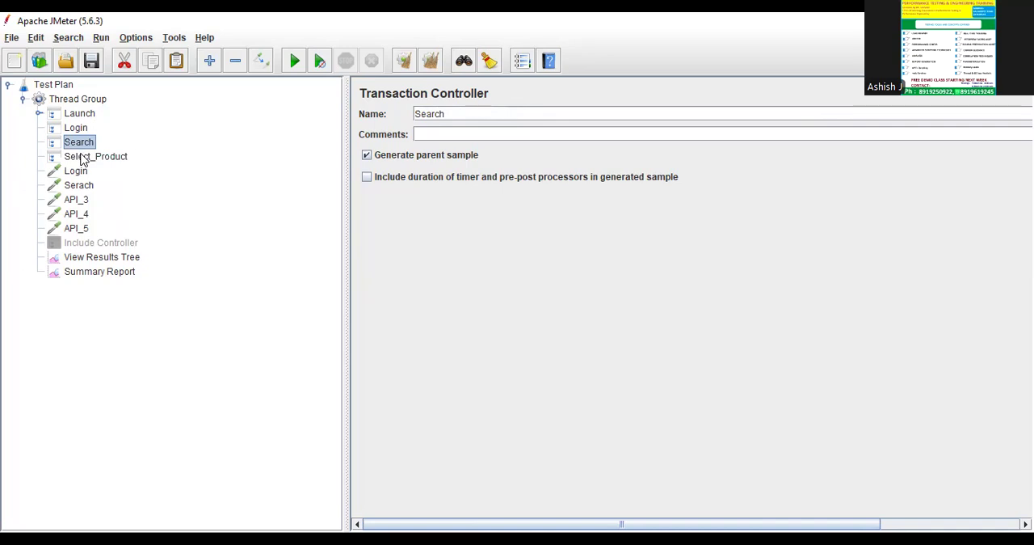
click(81, 158)
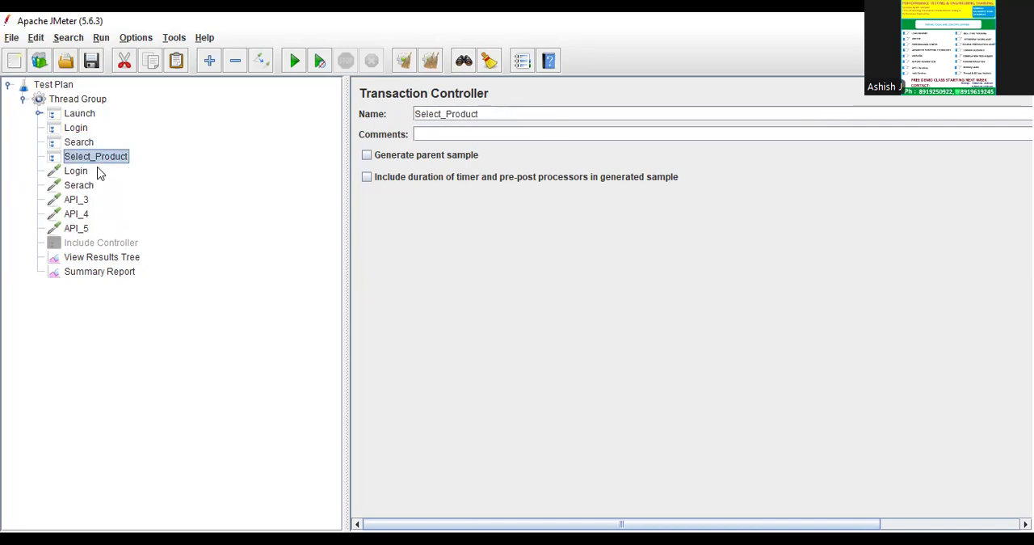
click(366, 154)
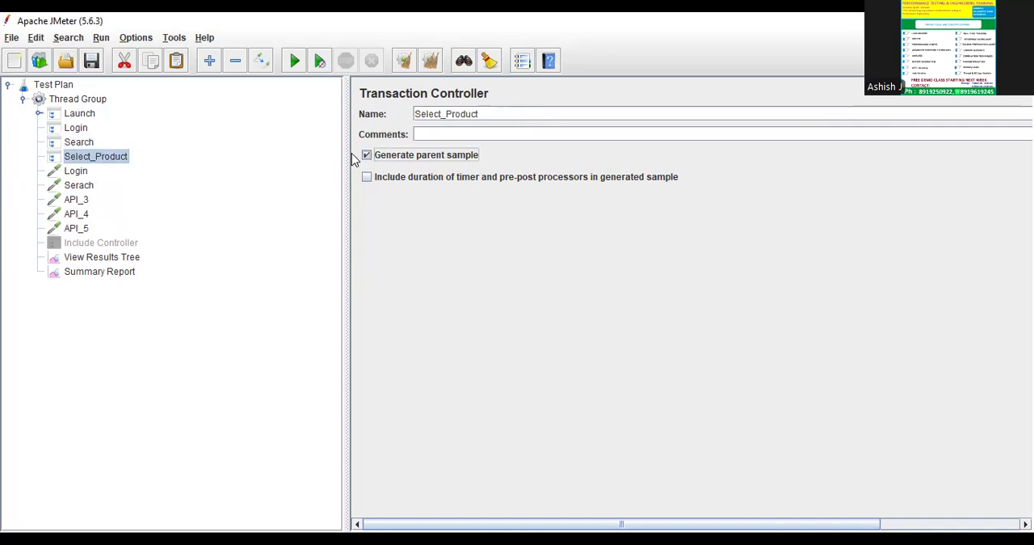
Move the Login sampler into the Login controller and the Serach sampler into the Search controller, collapsing both controllers.
click(89, 146)
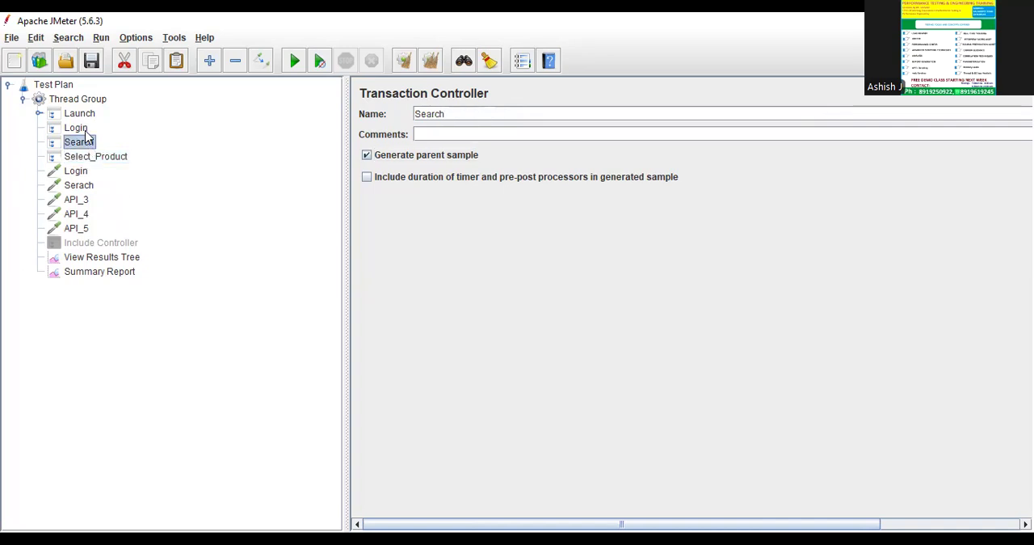
click(80, 174)
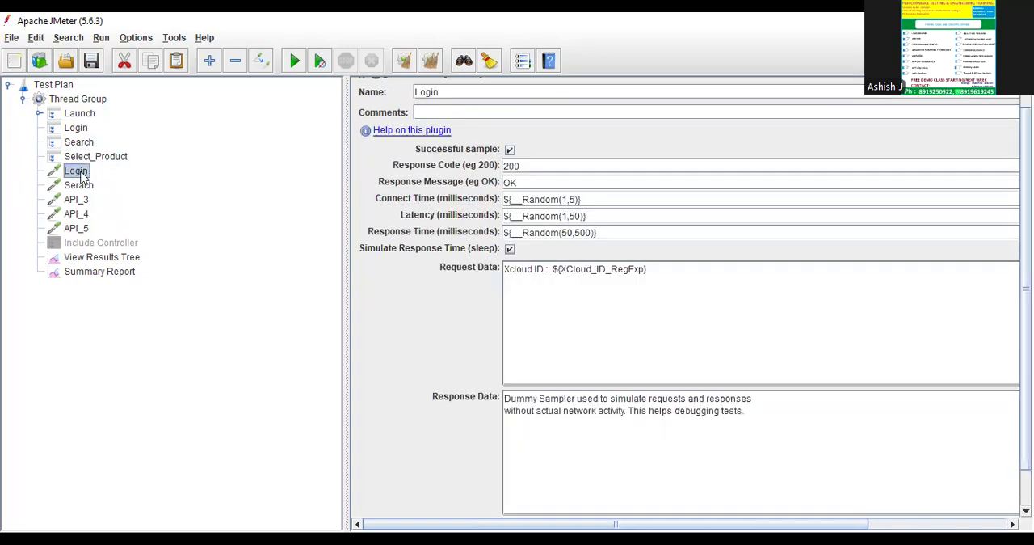
drag(80, 174, 85, 129)
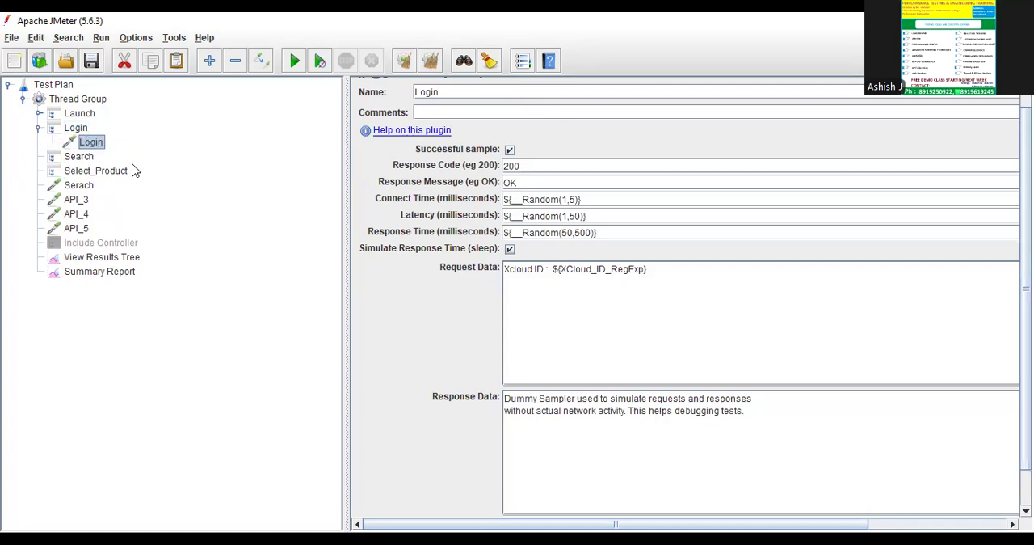
click(40, 128)
drag(87, 178, 83, 143)
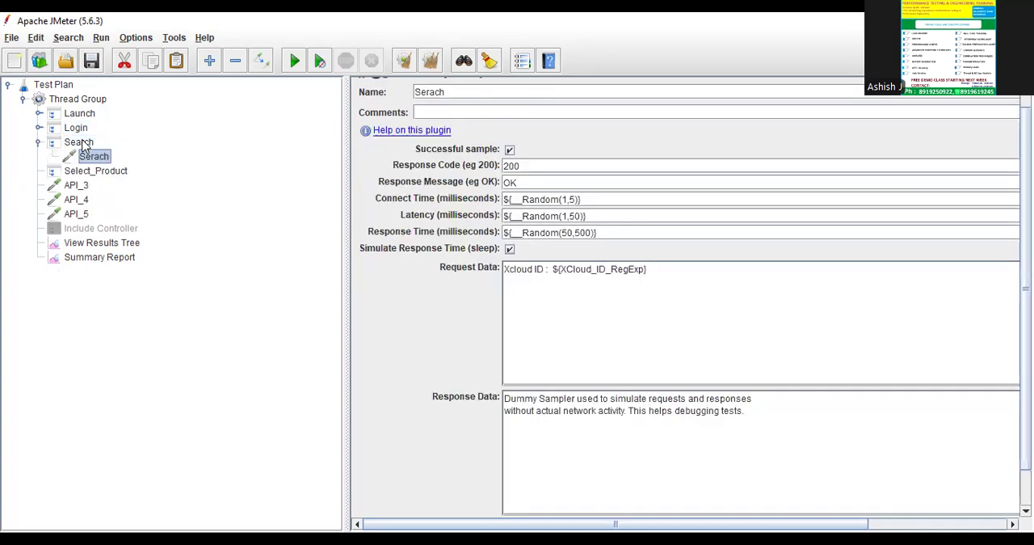
click(39, 142)
Rename the API_3 sampler as Select and move it into the Select_Product controller.
click(77, 171)
double_click(450, 92)
text(S)
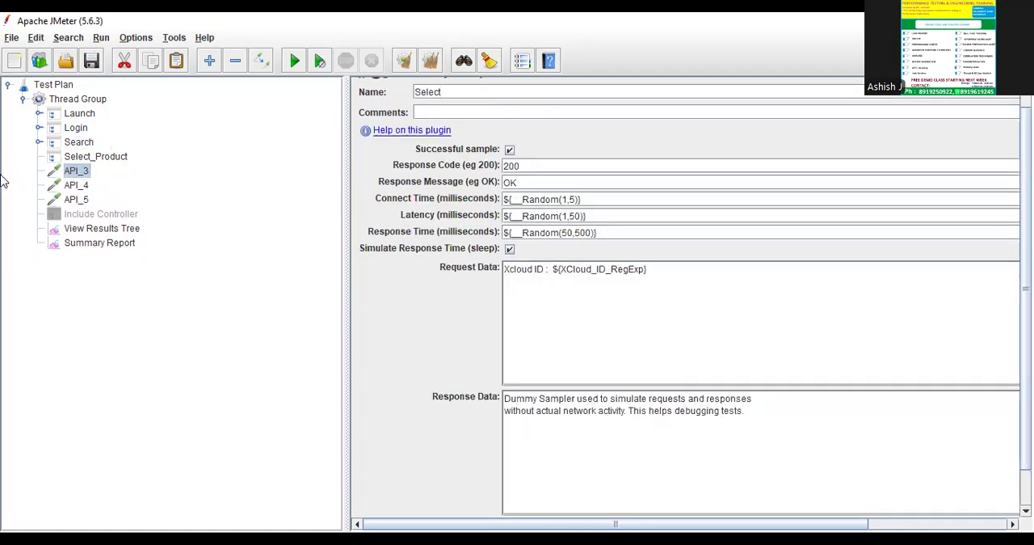
click(95, 157)
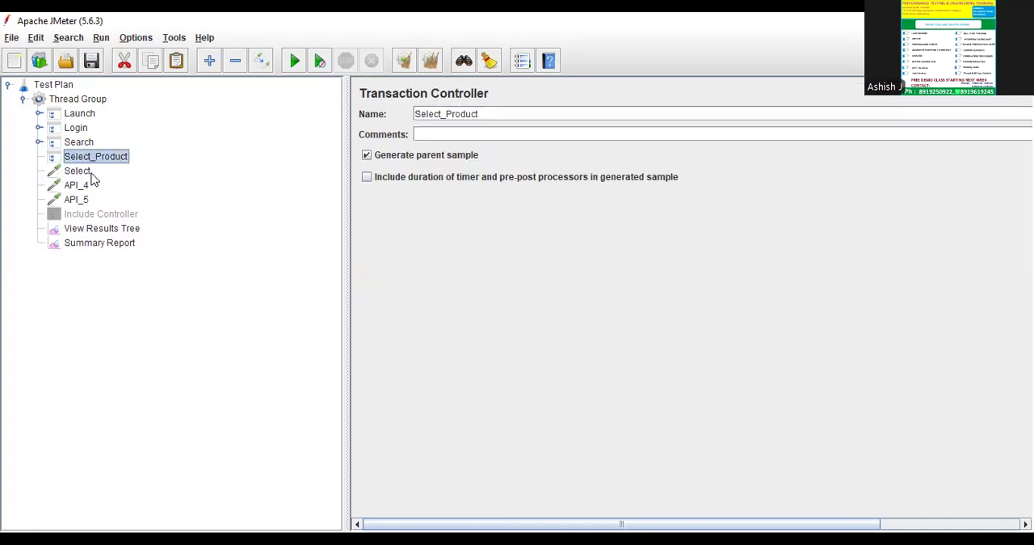
drag(84, 174, 87, 160)
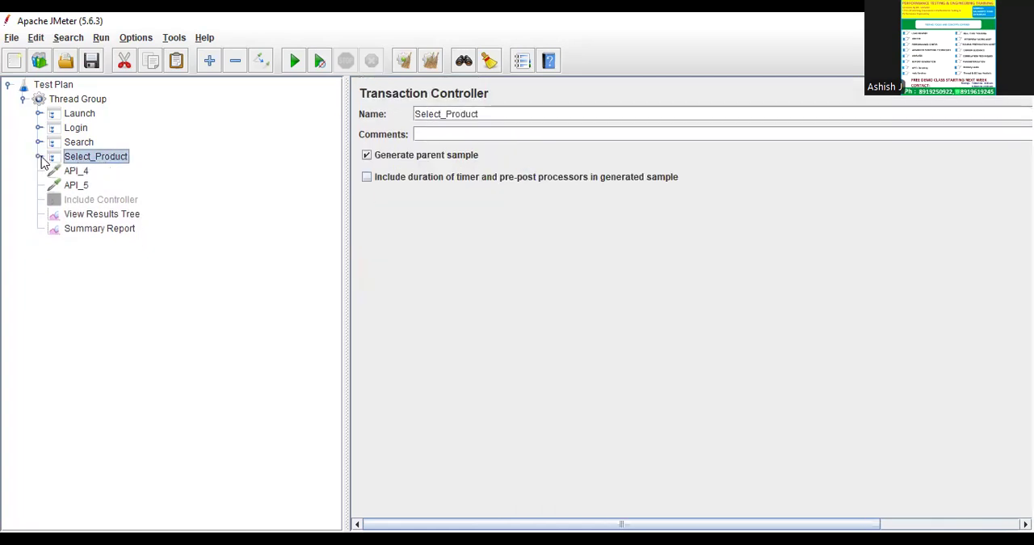
Add another Transaction Controller to the Thread Group and place it directly below Select_Product.
click(74, 103)
right_click(74, 103)
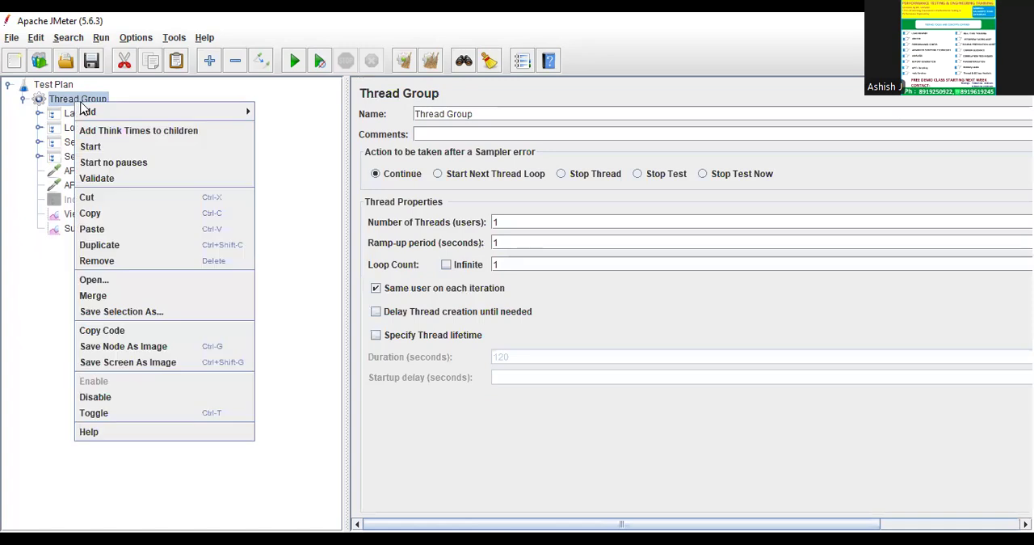
mouse_move(185, 111)
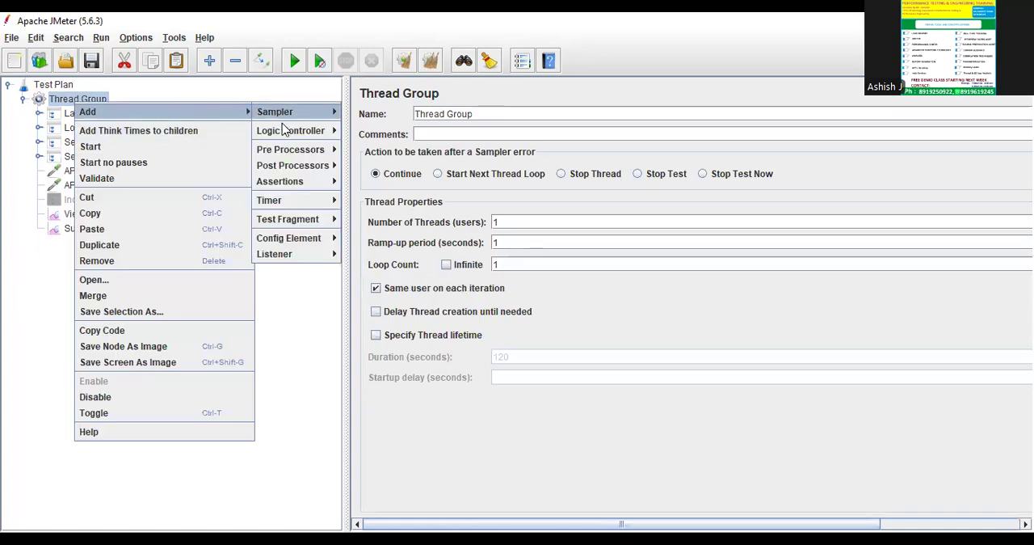
mouse_move(331, 132)
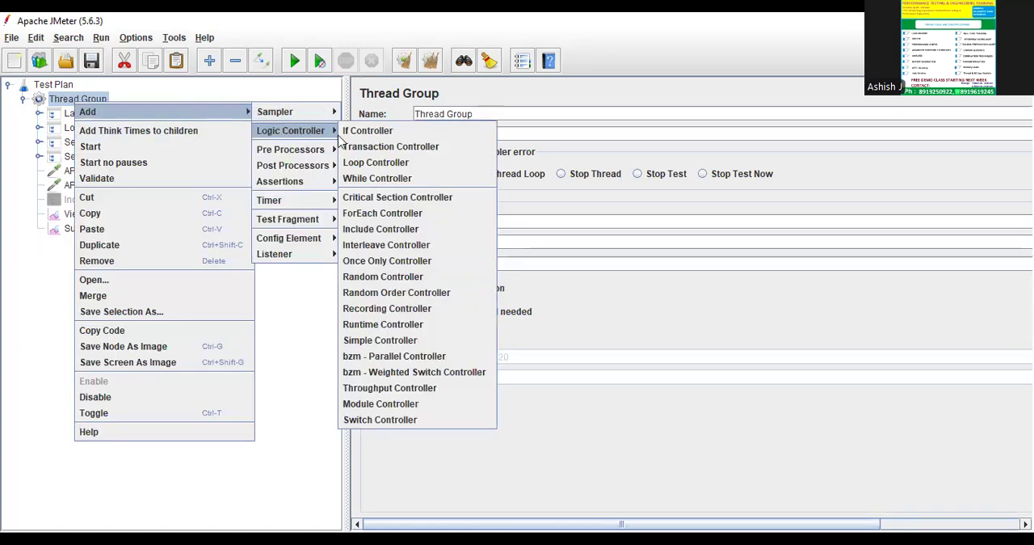
click(394, 147)
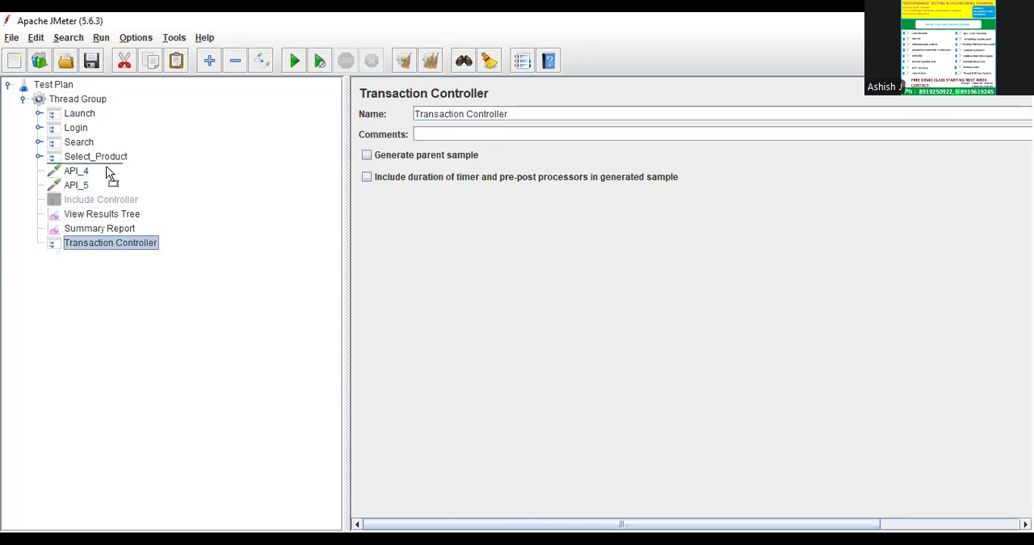
drag(109, 174, 109, 173)
Rename the Transaction Controller below Select_Product as Add_Details.
drag(514, 114, 330, 107)
text(Upd)
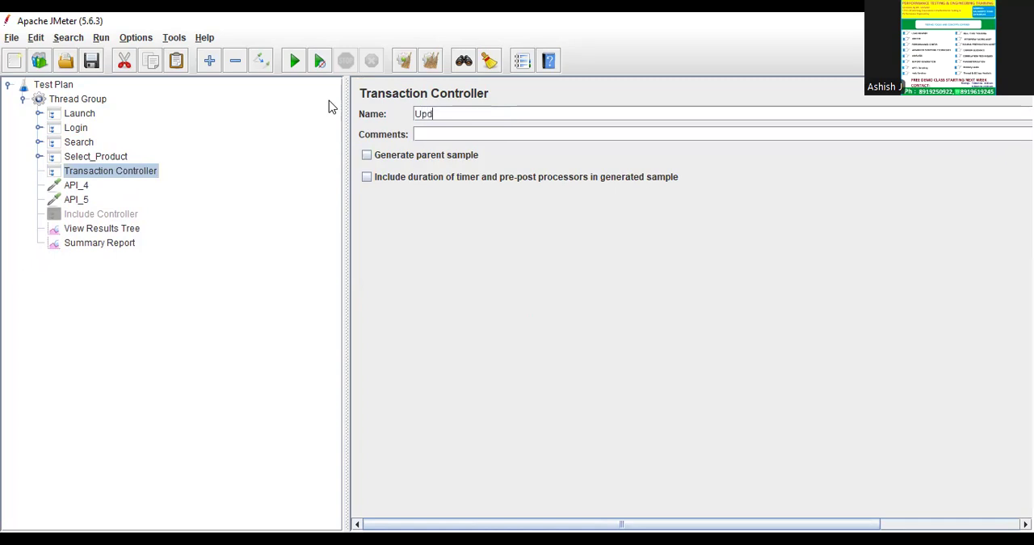
text(Add_Details)
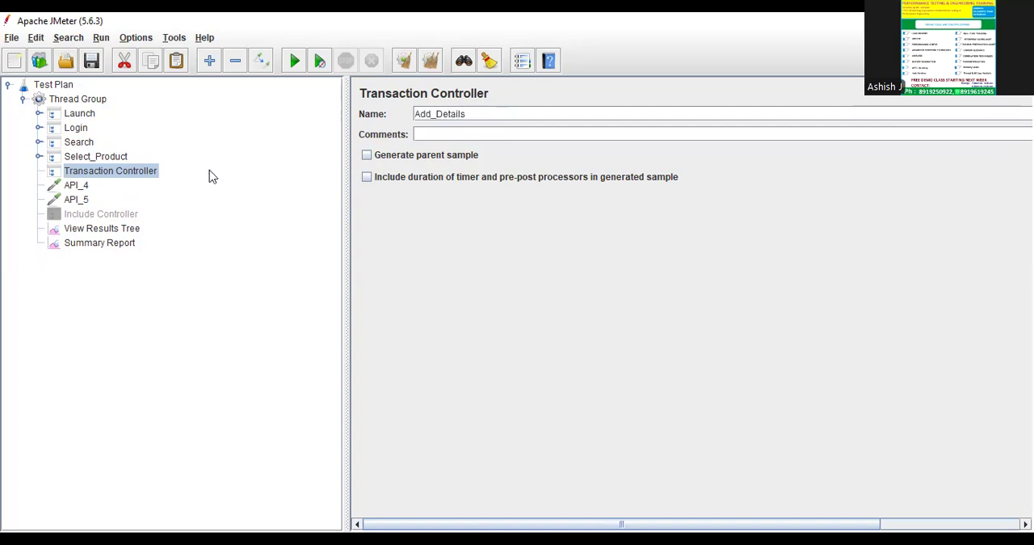
click(99, 156)
Copy the Add_Details controller into the Thread Group and place the copy directly below the original.
click(95, 171)
click(81, 100)
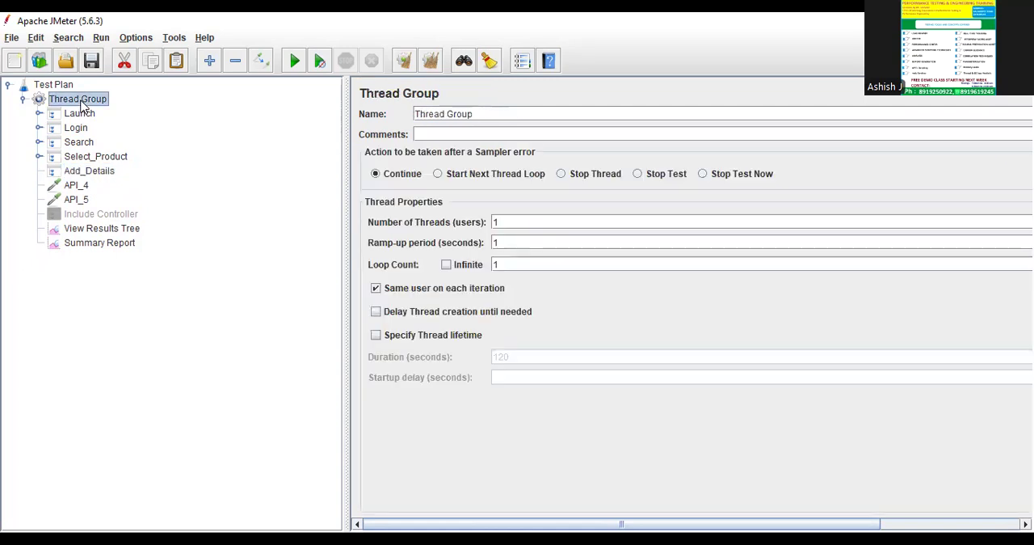
key(ctrl+v)
click(89, 258)
drag(89, 259, 97, 194)
Rename the copied controller as Update and enable Generate parent sample on both it and Add_Details.
click(527, 113)
key(ctrl+a)
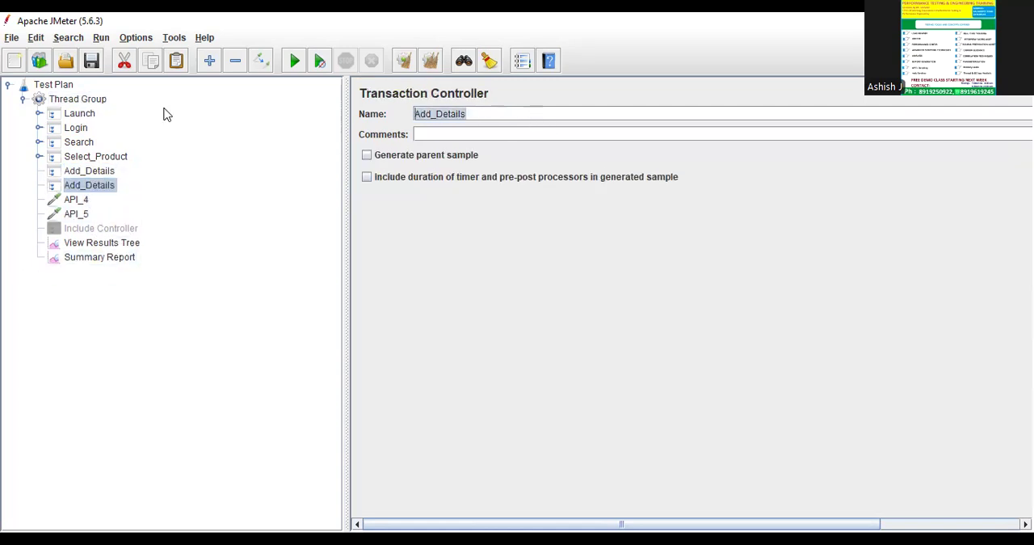
text(Update)
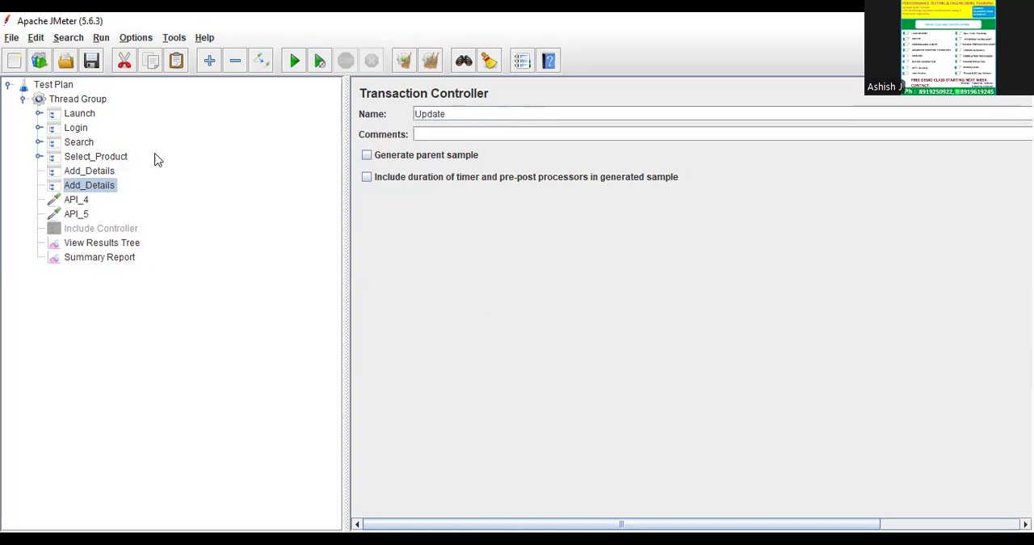
click(367, 154)
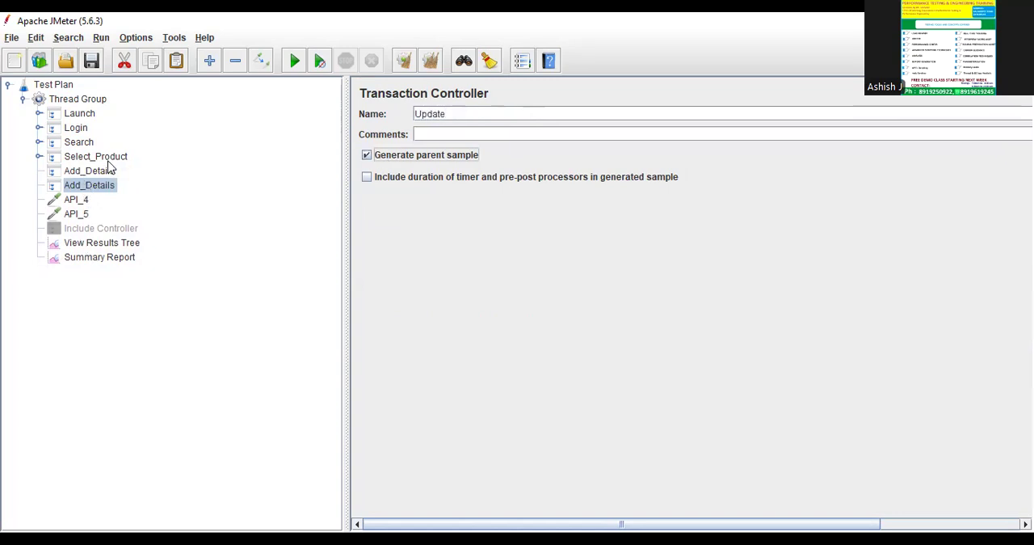
click(108, 170)
click(428, 157)
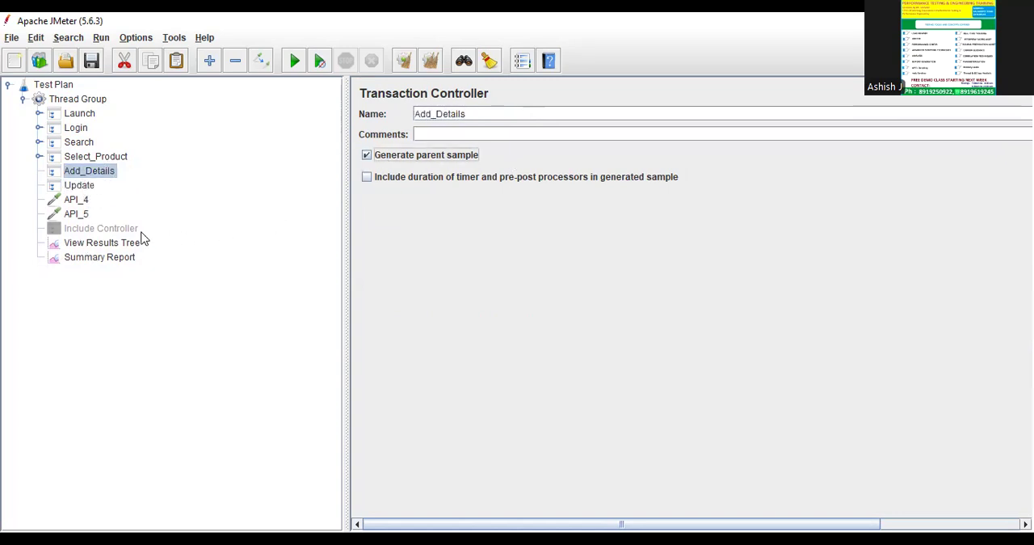
Rename the API_4 sampler as Add Details and move it into the Add_Details controller.
click(77, 199)
double_click(453, 92)
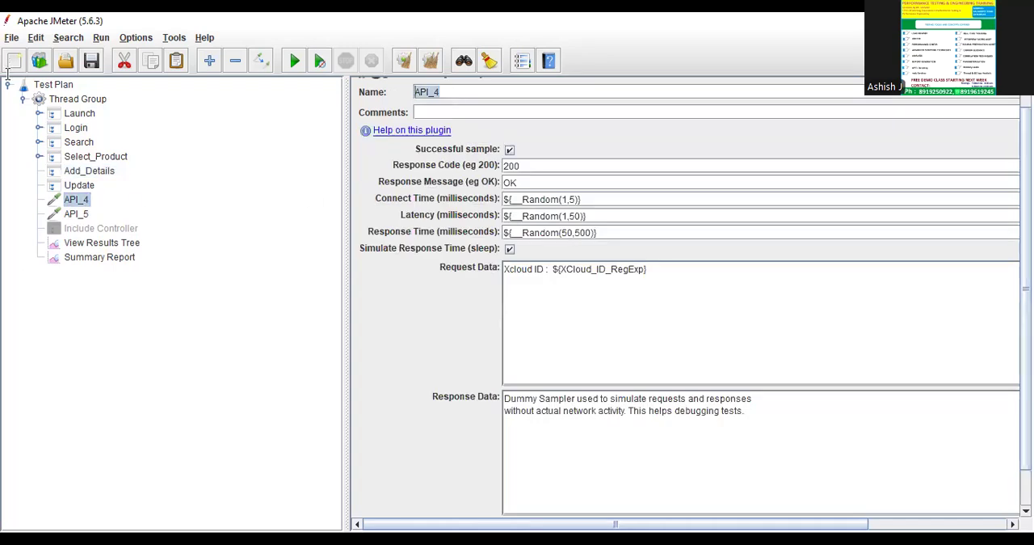
text(Add Details)
click(96, 185)
drag(88, 199, 89, 171)
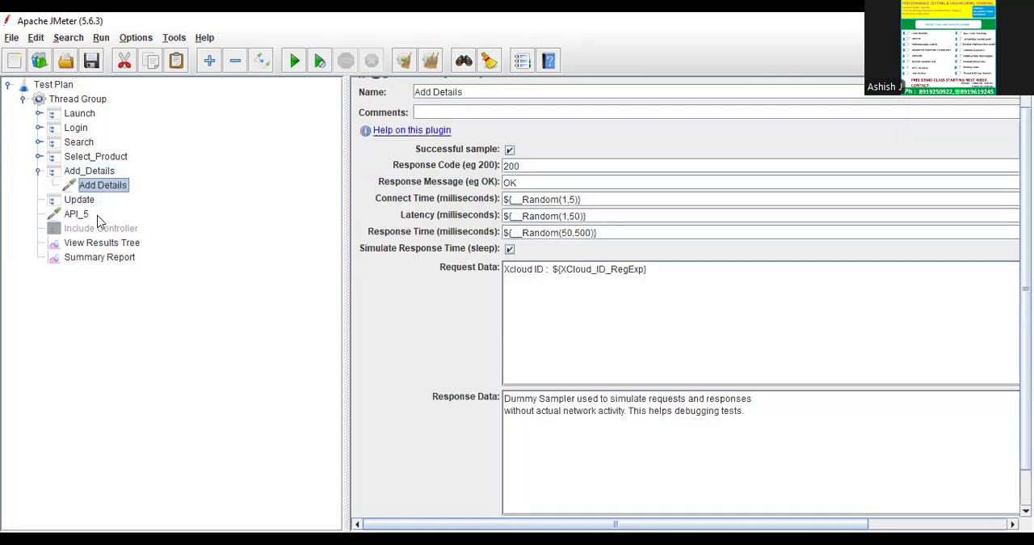
Rename the API_5 sampler and move it into the Update controller, collapsing Update and Add_Details.
click(81, 214)
double_click(467, 91)
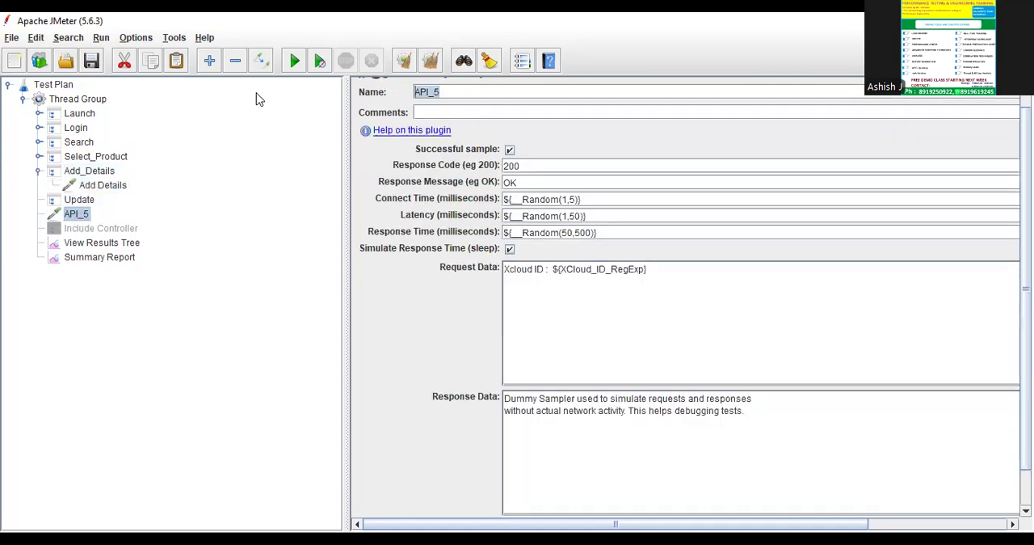
text(U)
click(80, 201)
click(81, 214)
drag(81, 214, 83, 201)
click(40, 200)
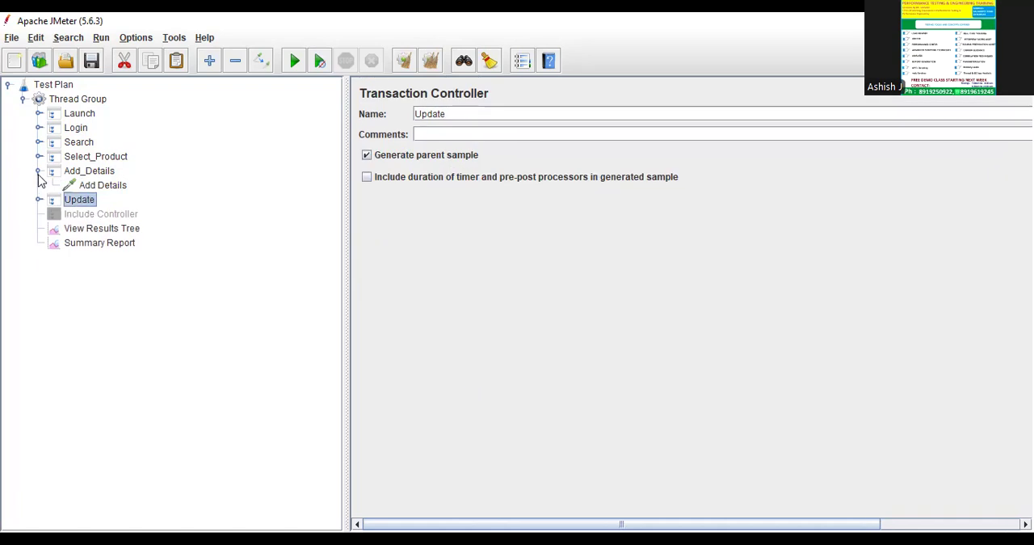
click(38, 171)
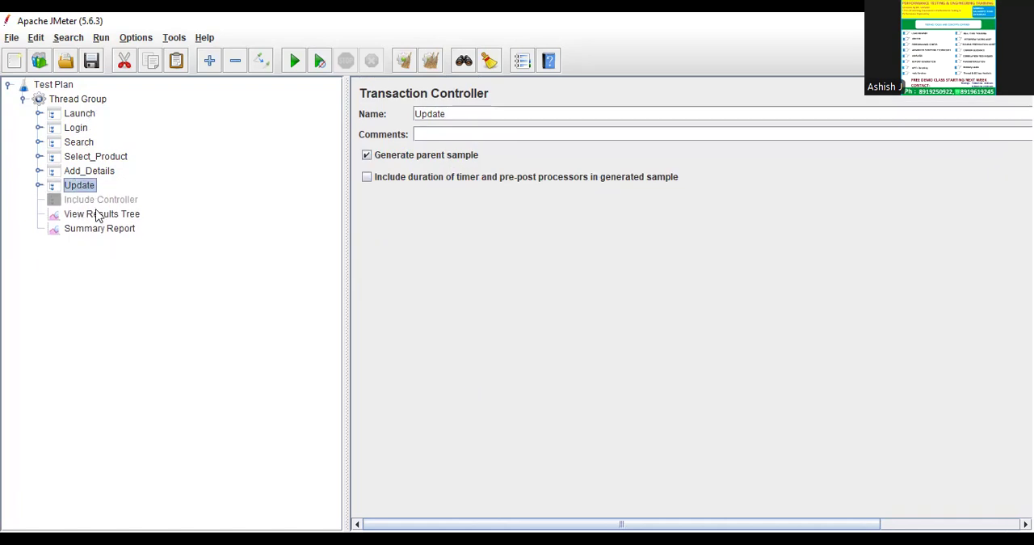
Clear all previous results and run the test plan with View Results Tree open.
click(96, 213)
click(428, 63)
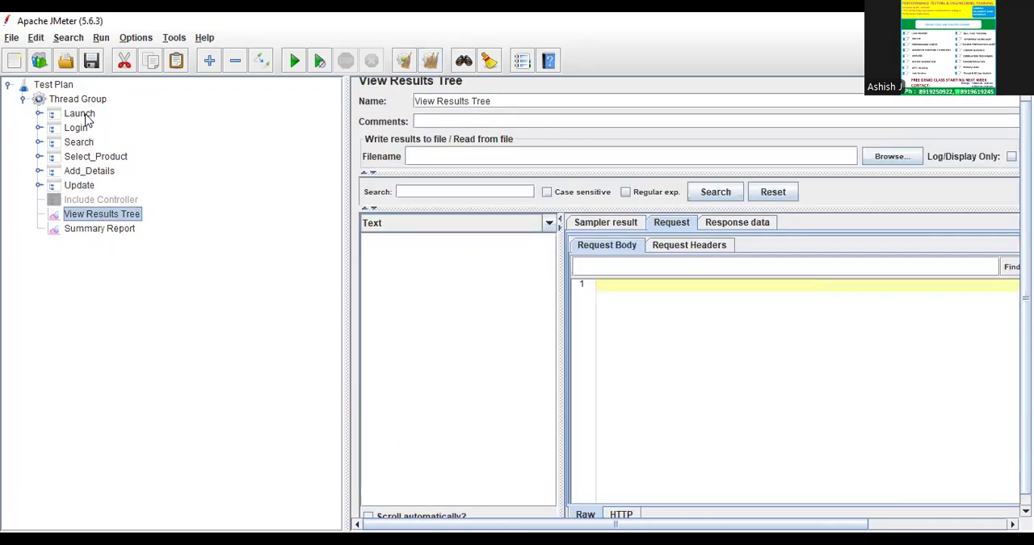
click(81, 100)
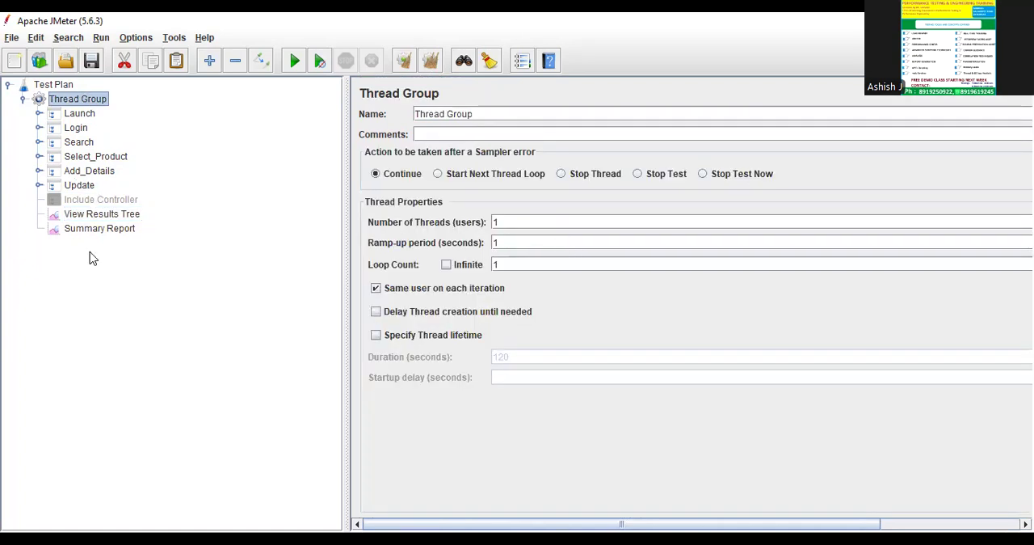
click(98, 215)
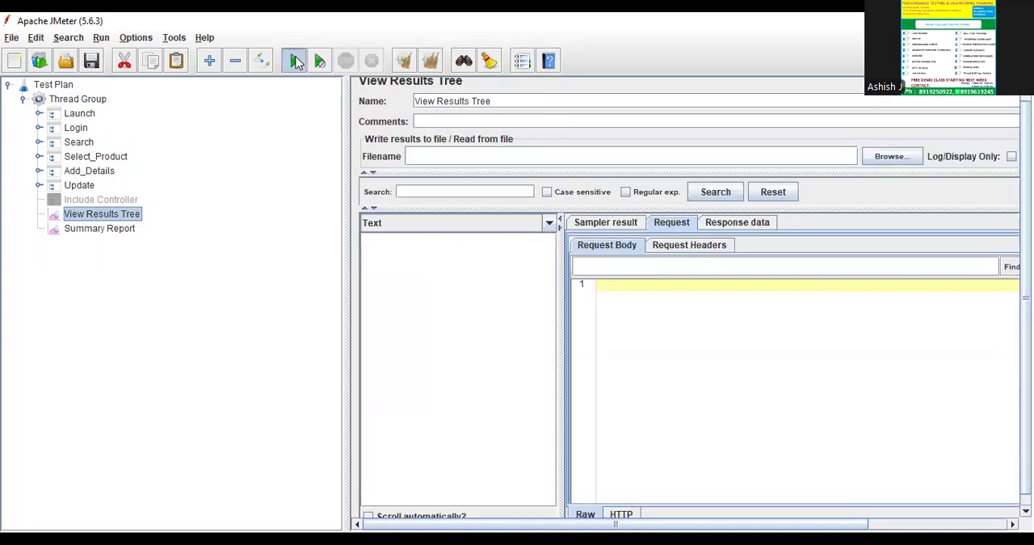
click(294, 60)
click(535, 313)
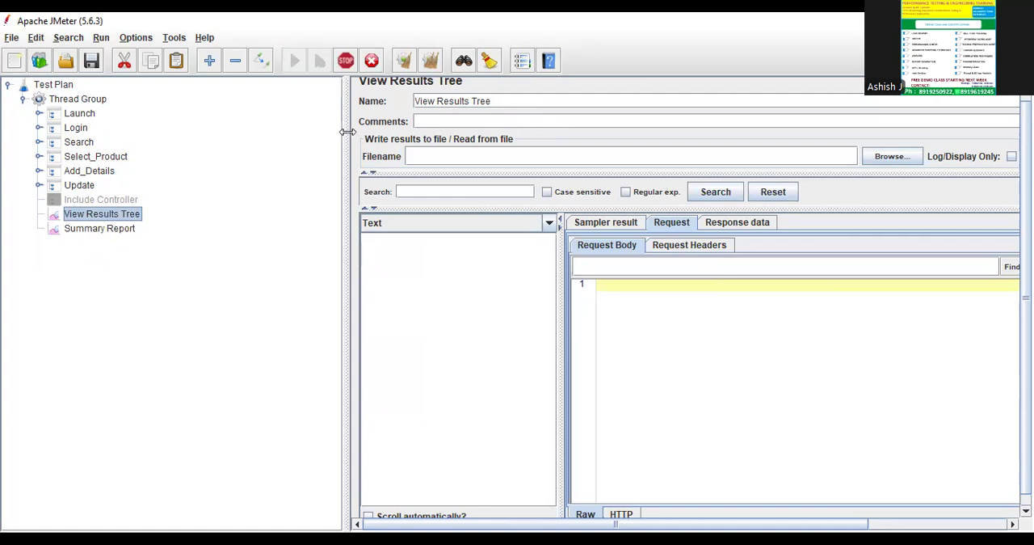
Examine the Add_Details and Update results of the run and review the Select_Product, Add_Details and Update controller settings.
drag(348, 132, 300, 119)
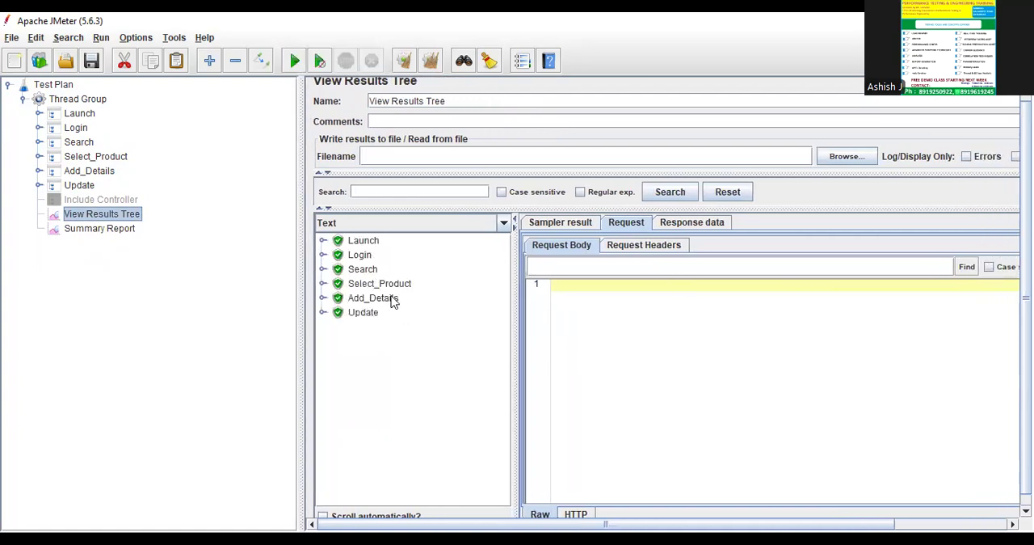
click(396, 289)
click(383, 302)
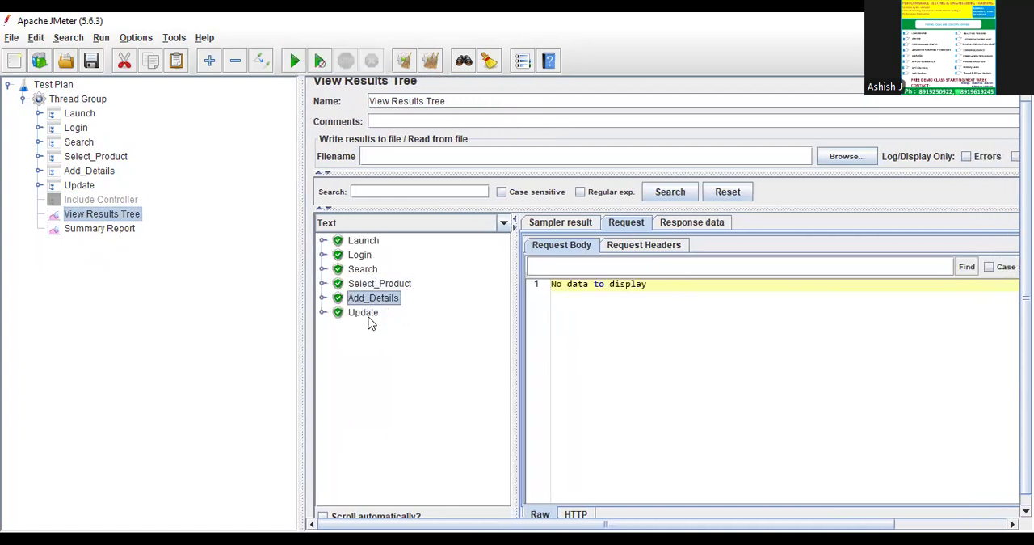
click(369, 316)
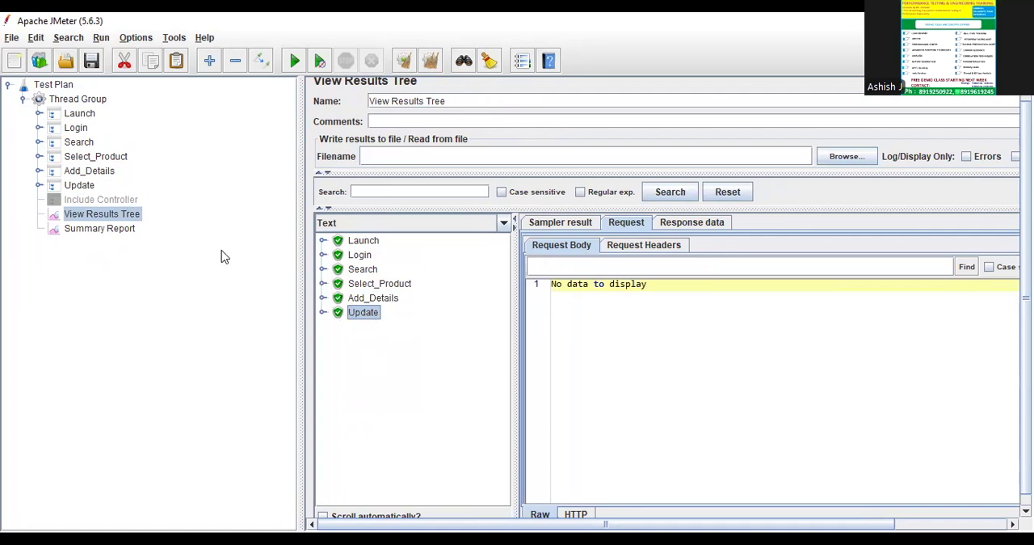
click(103, 158)
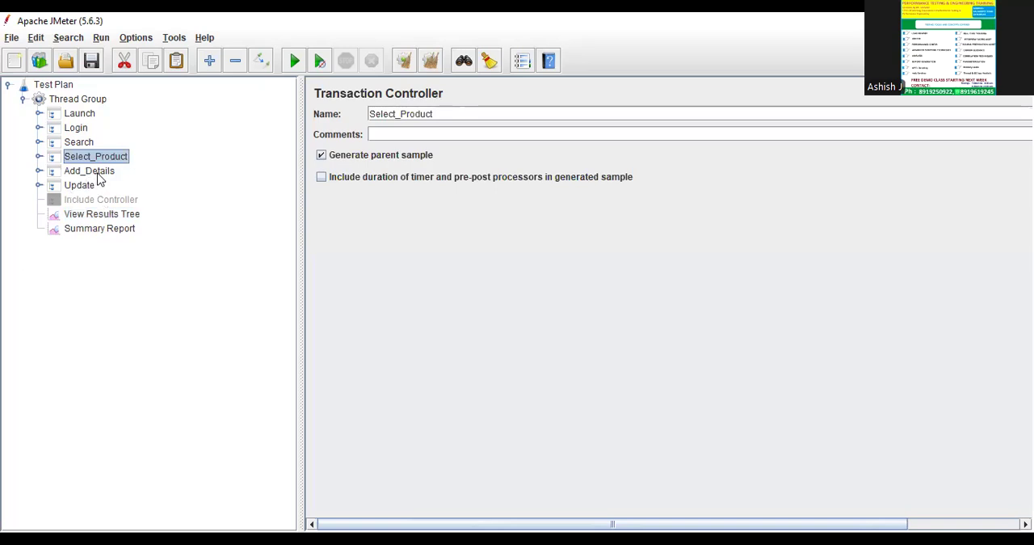
click(101, 174)
click(80, 187)
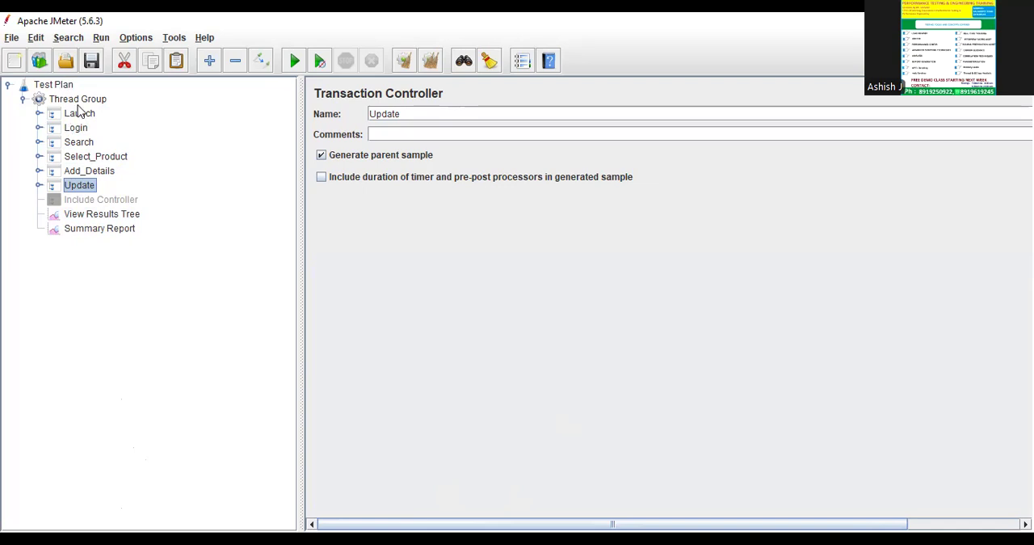
Add a Test Fragment under the Test Plan and try to move it into the Thread Group beside the Include Controller.
right_click(62, 83)
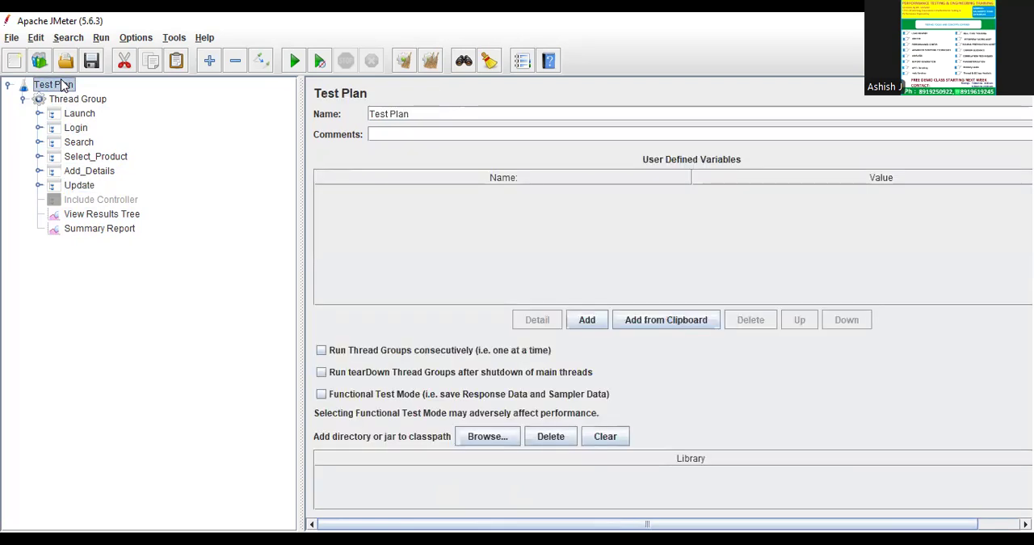
mouse_move(81, 90)
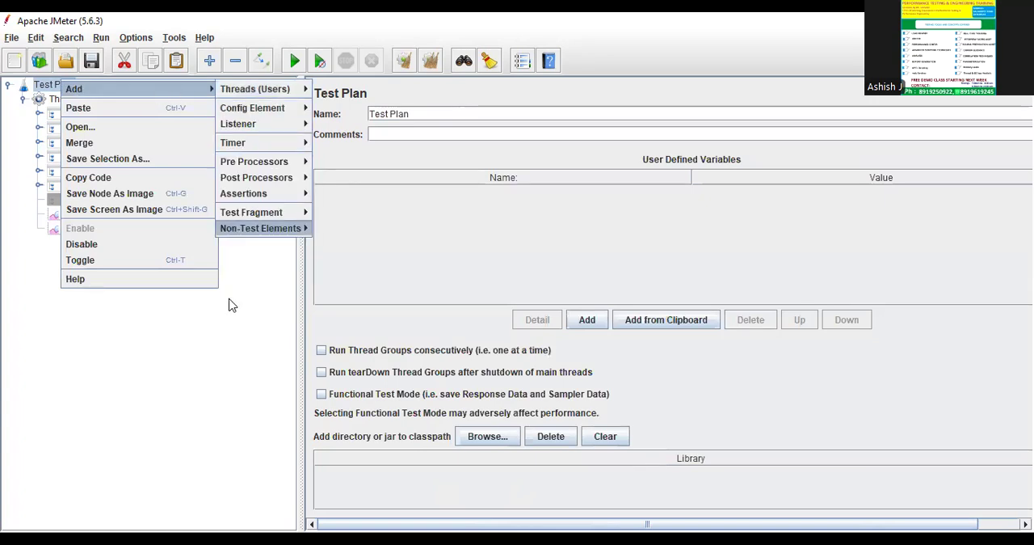
mouse_move(260, 228)
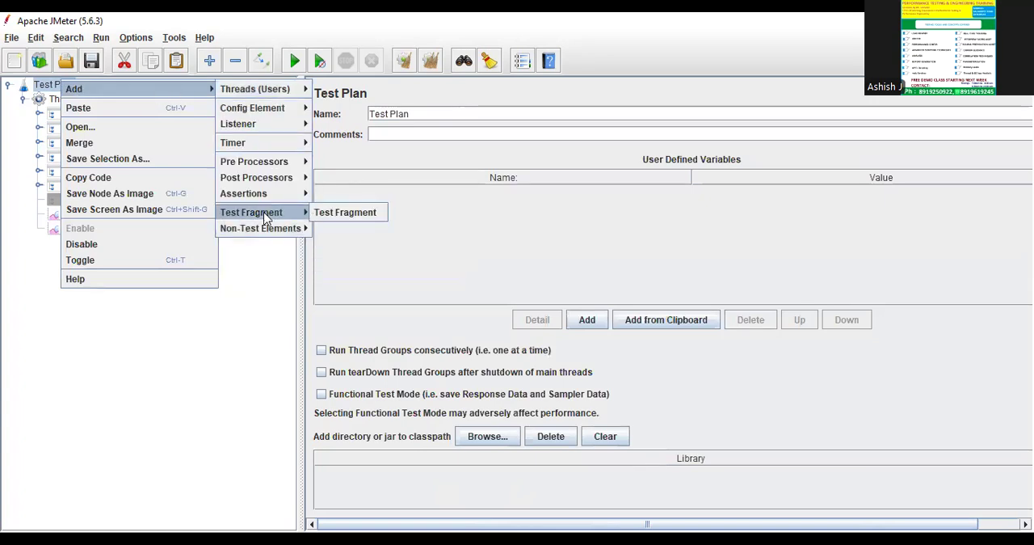
click(354, 215)
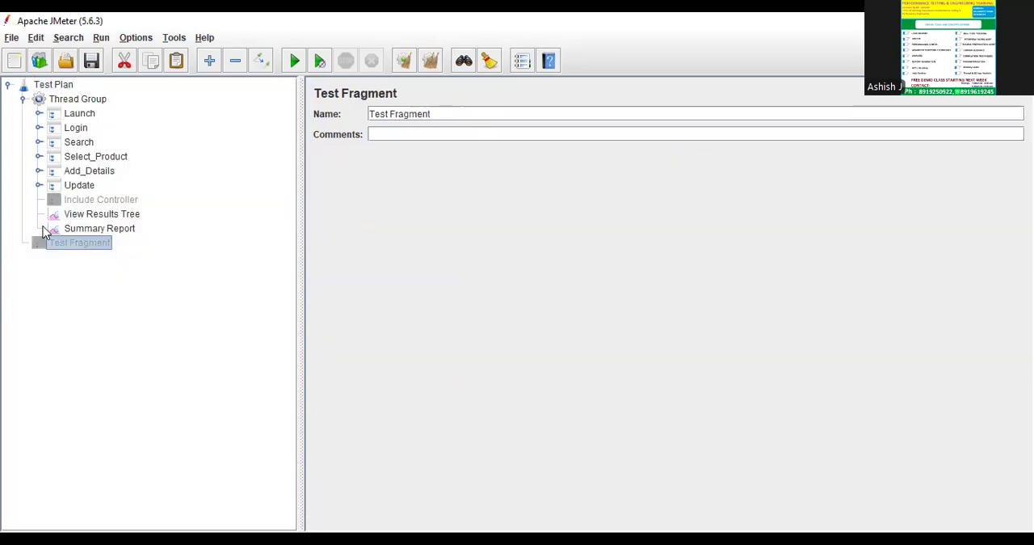
drag(72, 244, 69, 202)
drag(69, 242, 71, 209)
click(102, 201)
drag(80, 244, 81, 199)
Remove the Test Fragment from the Test Plan and confirm the removal.
right_click(72, 245)
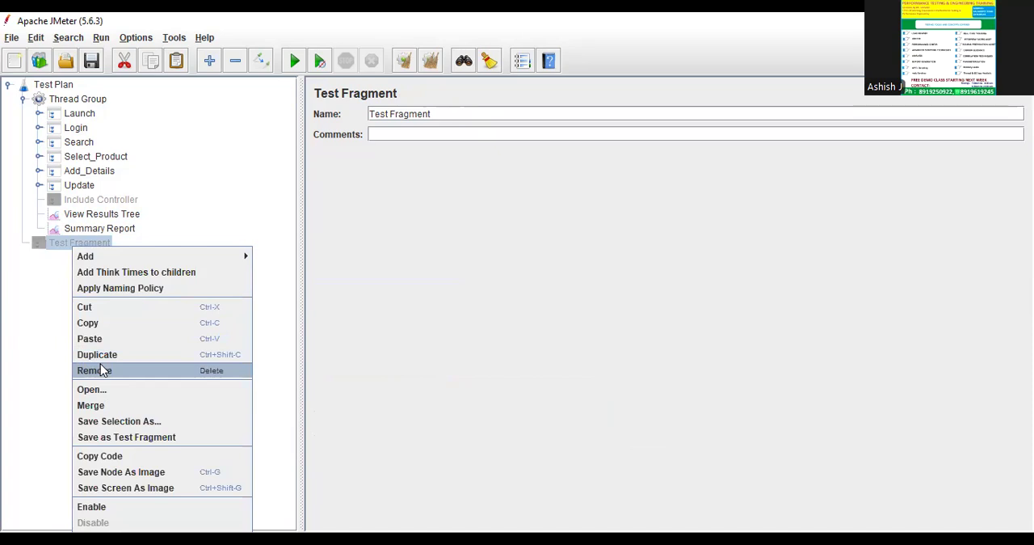
click(94, 370)
click(489, 297)
Add a Test Fragment inside the Thread Group.
click(84, 98)
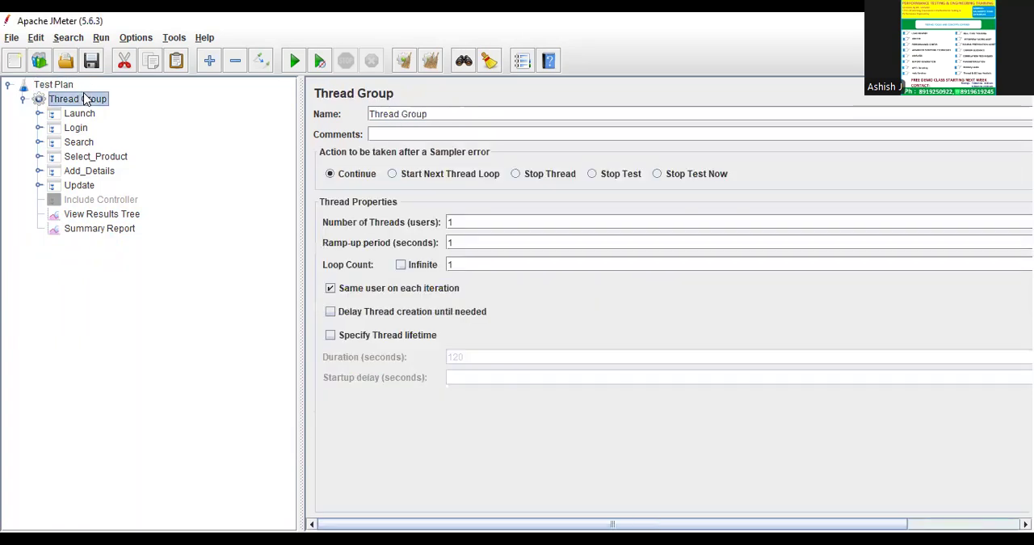
right_click(84, 98)
mouse_move(97, 103)
mouse_move(293, 247)
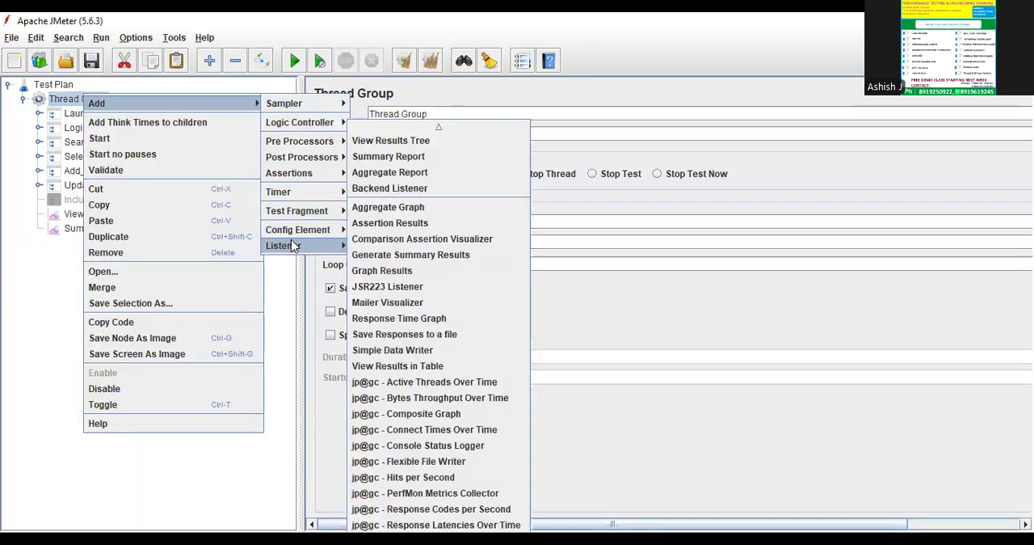
mouse_move(339, 211)
click(379, 212)
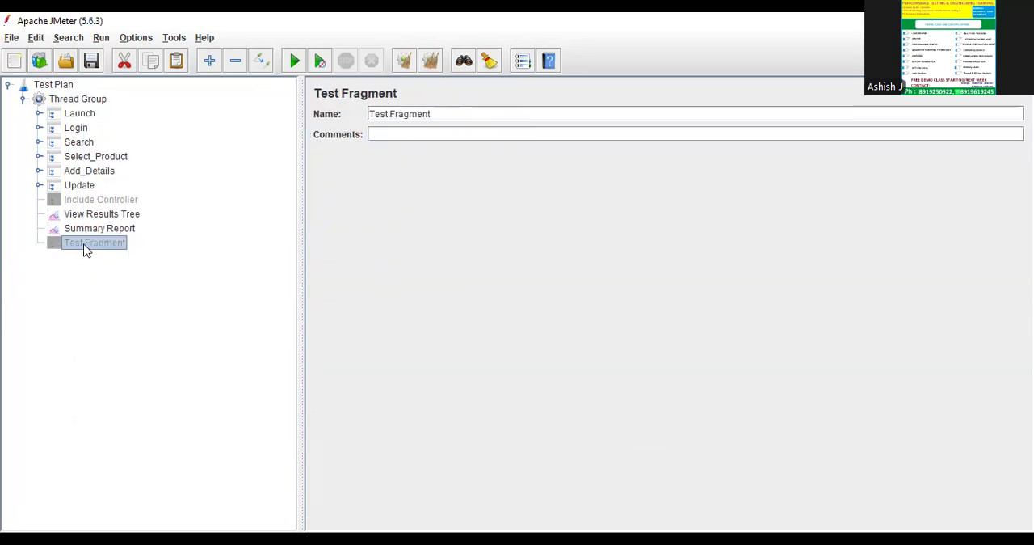
Copy the Launch/-2 sampler from the Launch controller into the Test Fragment and collapse both elements.
click(39, 113)
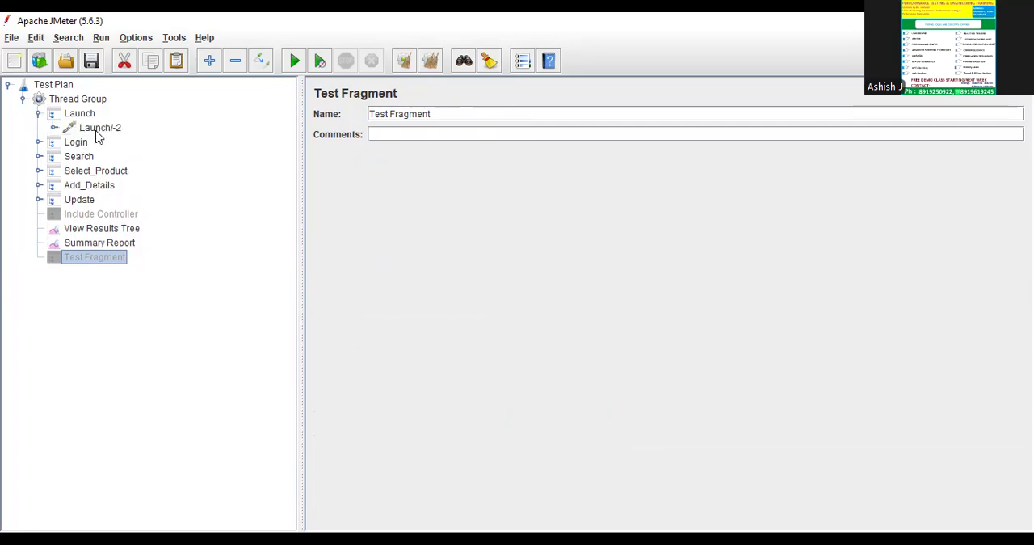
click(97, 130)
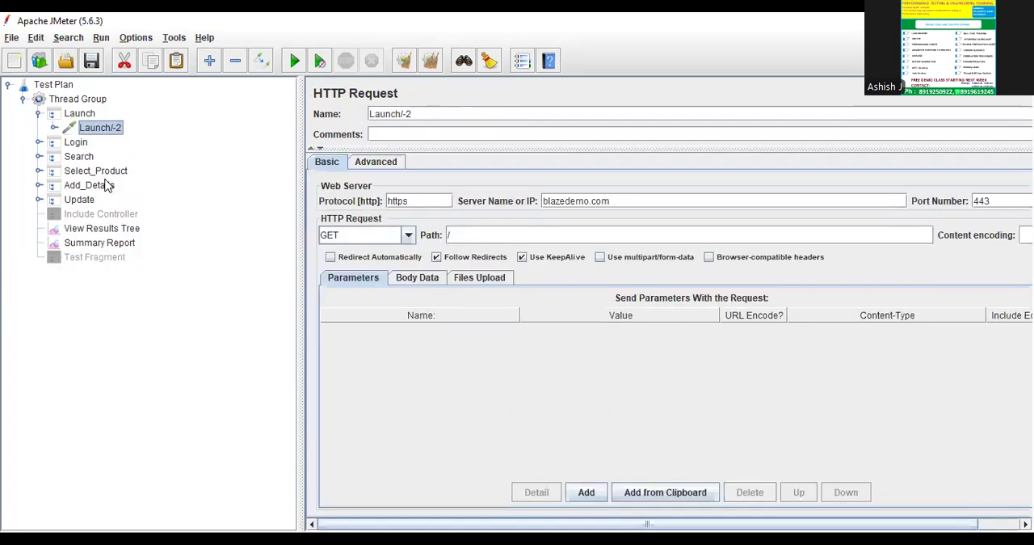
click(87, 257)
click(38, 257)
click(39, 257)
click(38, 113)
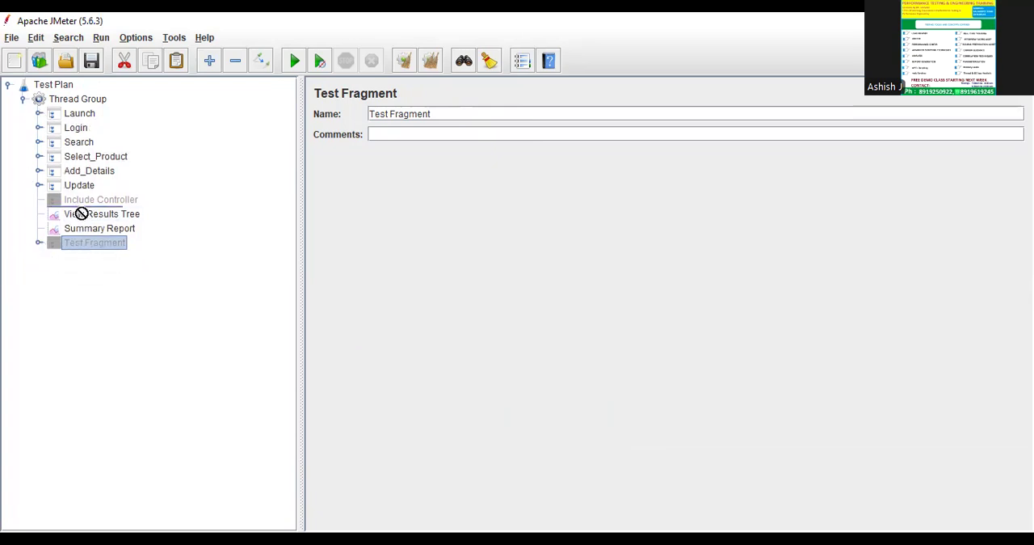
Try to reorder the Test Fragment and the two listeners within the Thread Group.
drag(91, 219, 86, 248)
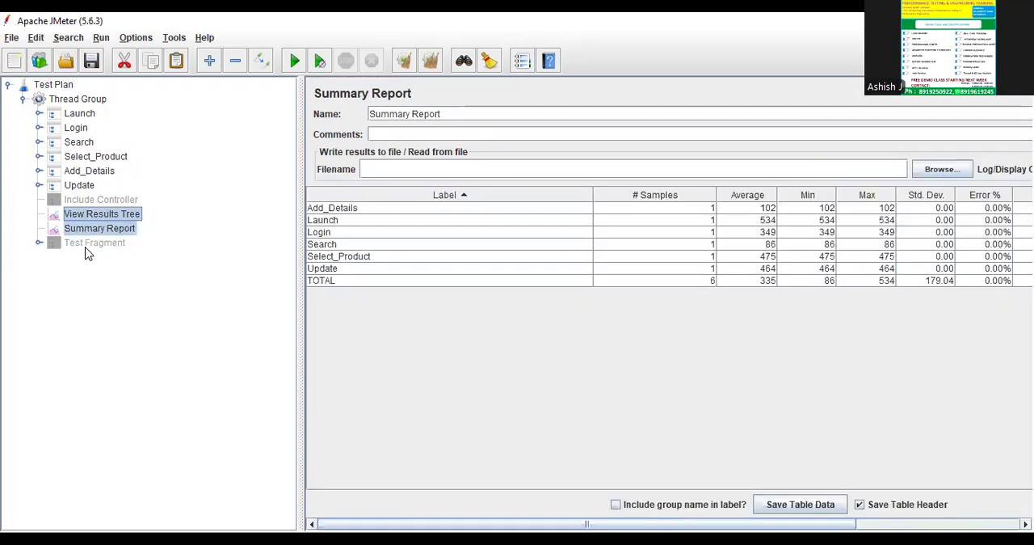
click(87, 247)
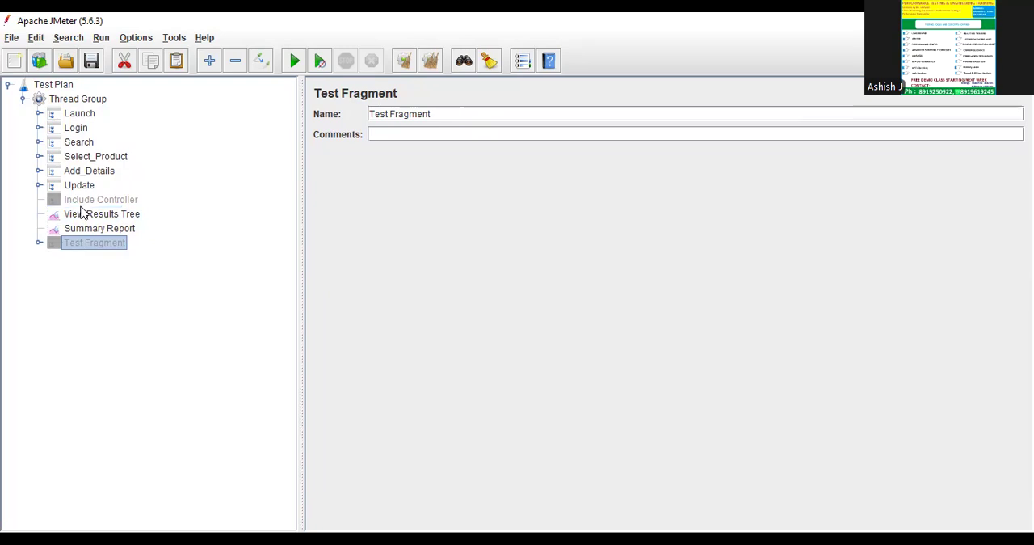
click(81, 198)
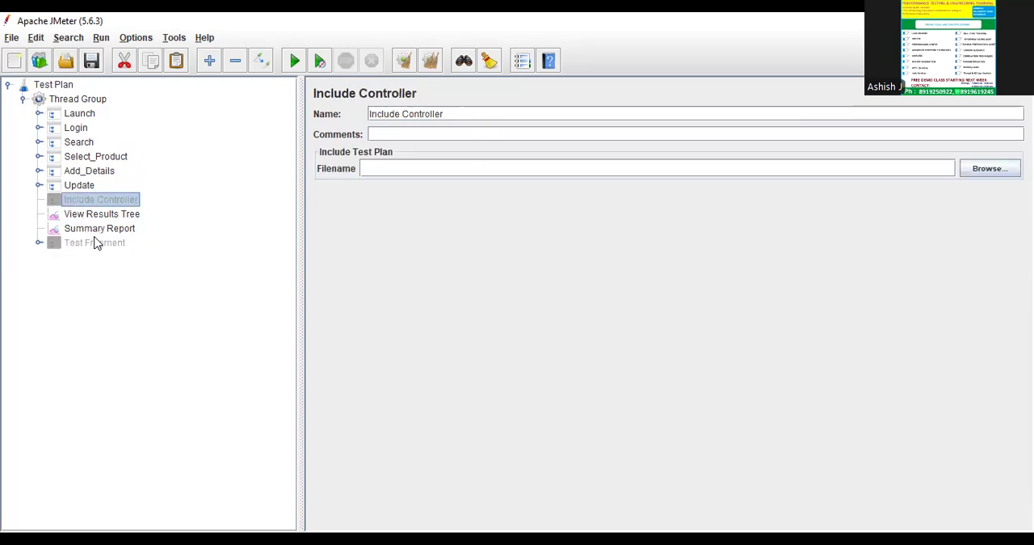
Clear the previous results and run the test plan without saving it, with View Results Tree open.
click(86, 215)
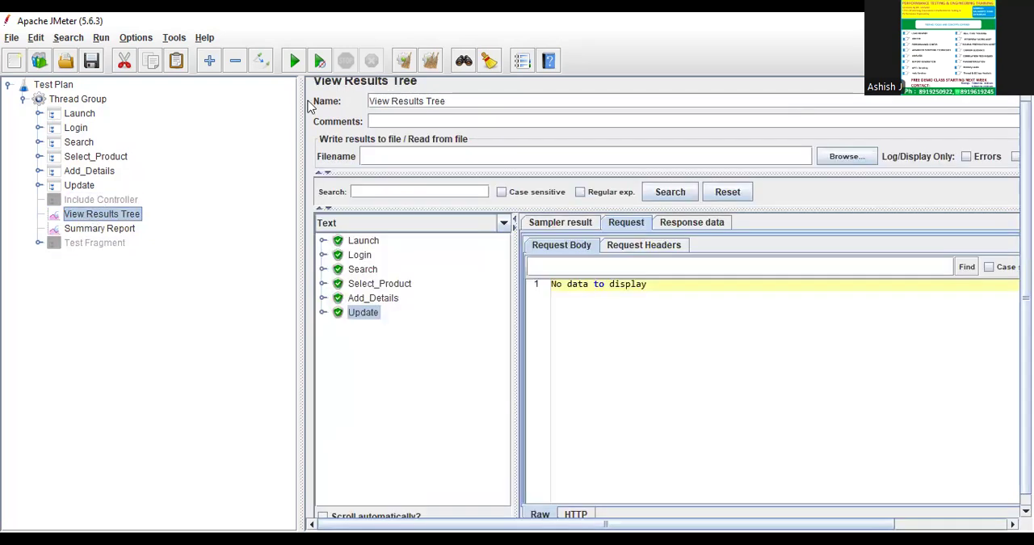
click(429, 63)
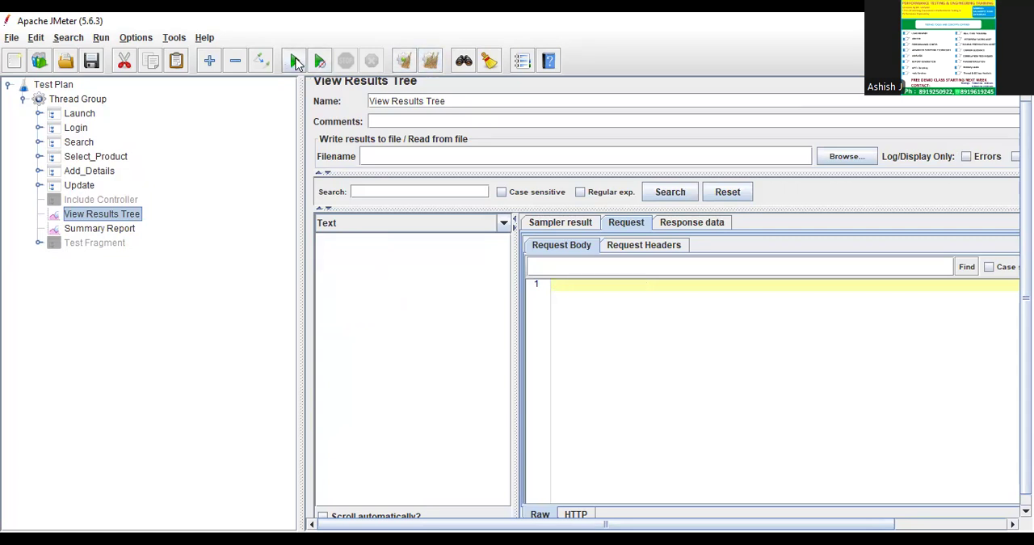
click(295, 62)
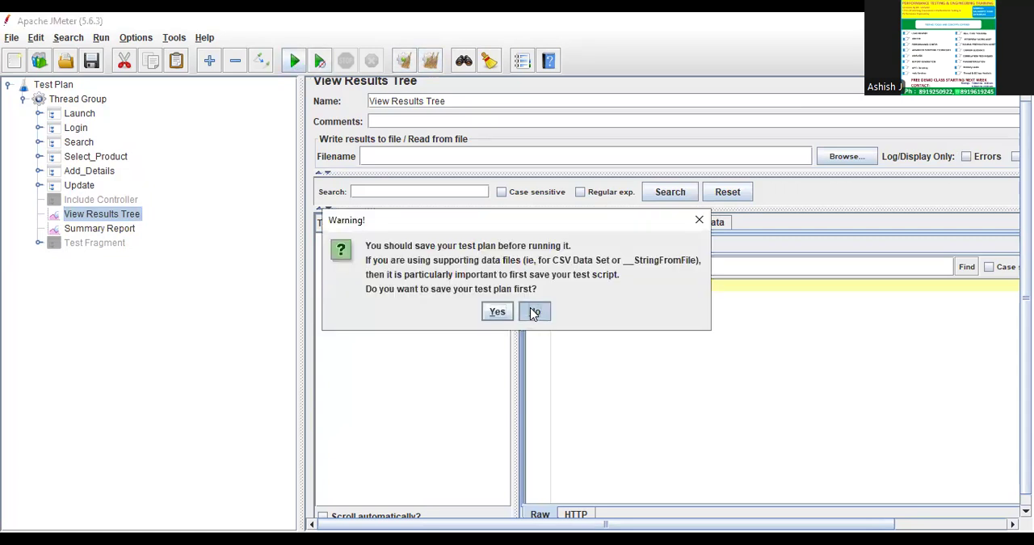
click(534, 312)
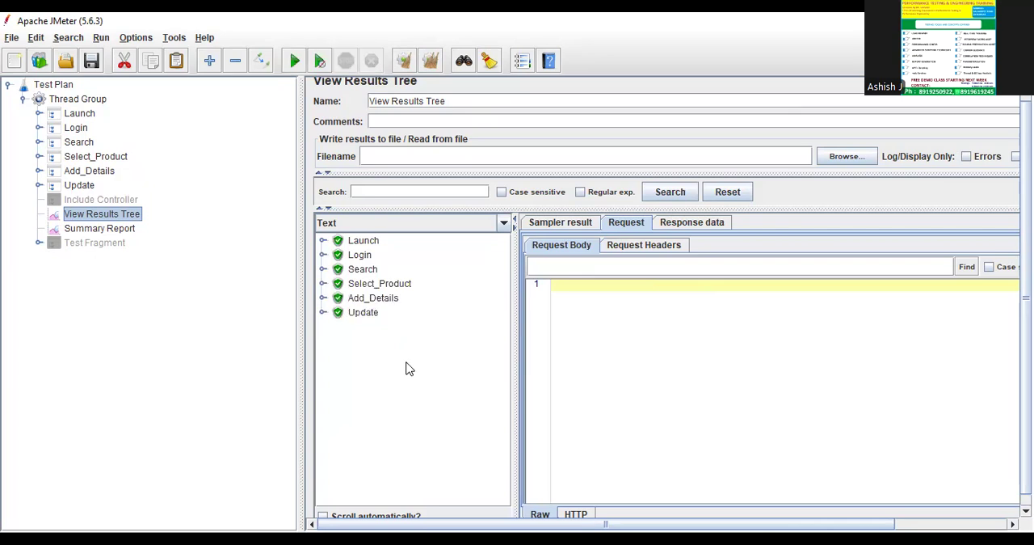
Check the View Results Tree against the Test Fragment to see whether the fragment's sampler was executed.
click(81, 246)
click(129, 217)
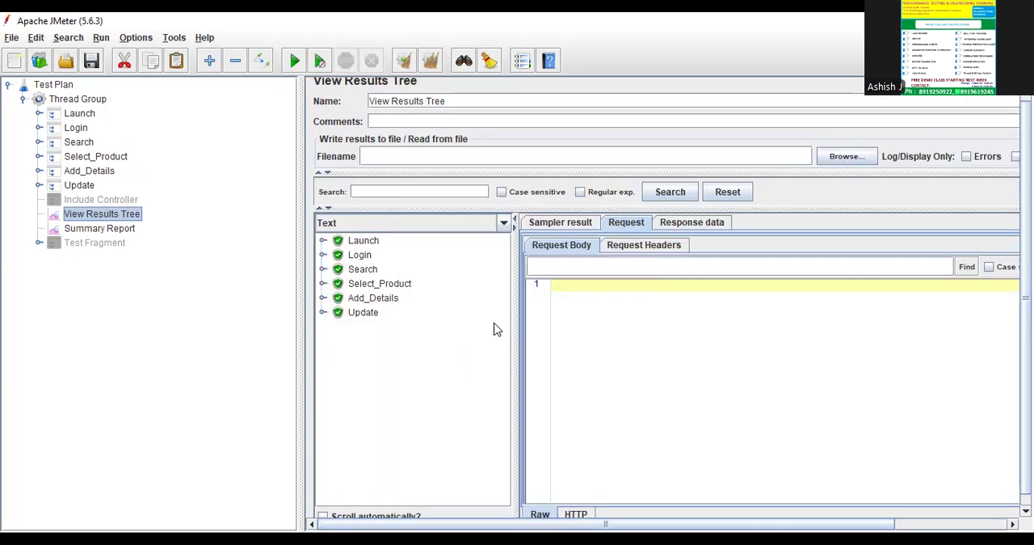
click(108, 247)
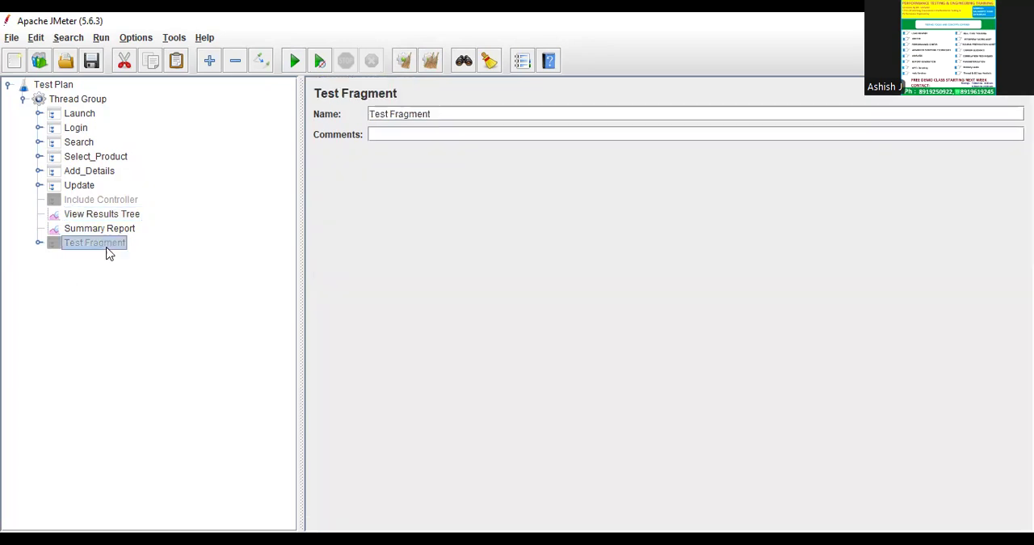
click(103, 220)
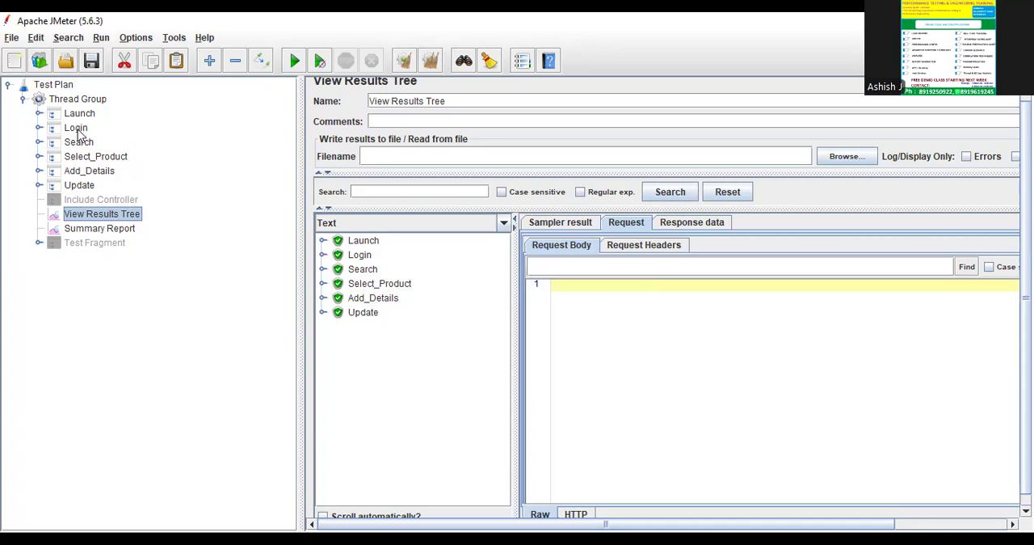
click(90, 244)
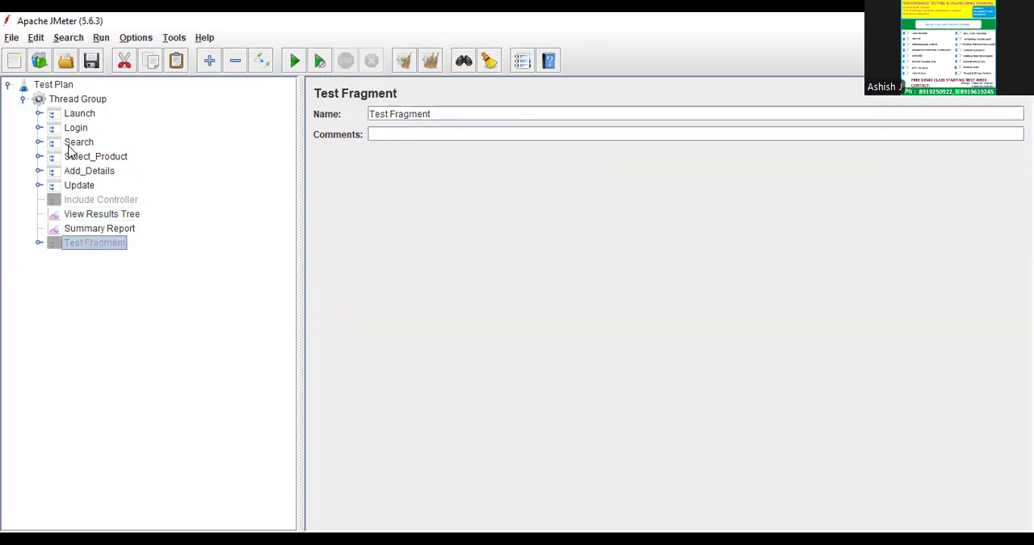
Add a Module Controller to the Thread Group and place it between Select_Product and Add_Details.
click(90, 100)
right_click(92, 100)
mouse_move(106, 111)
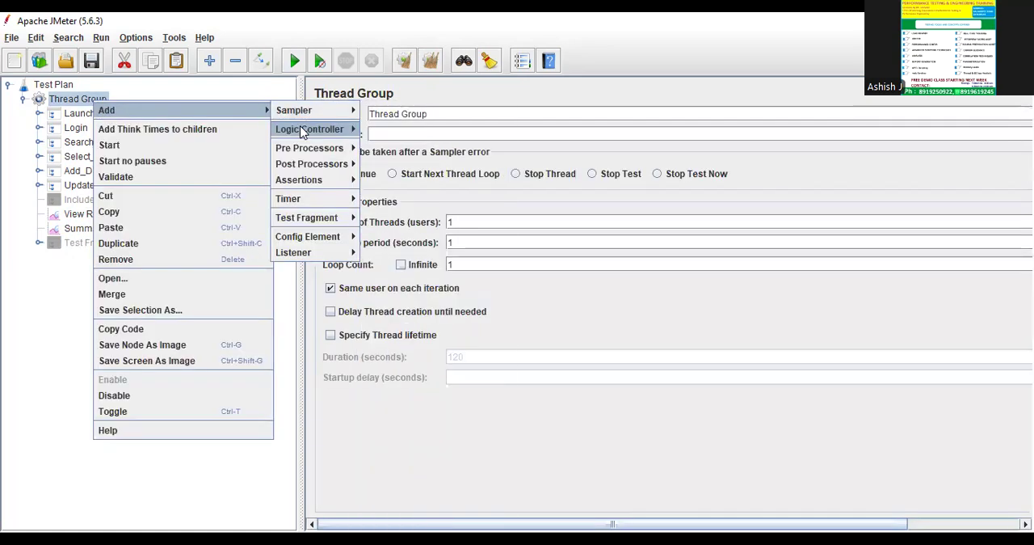
mouse_move(303, 130)
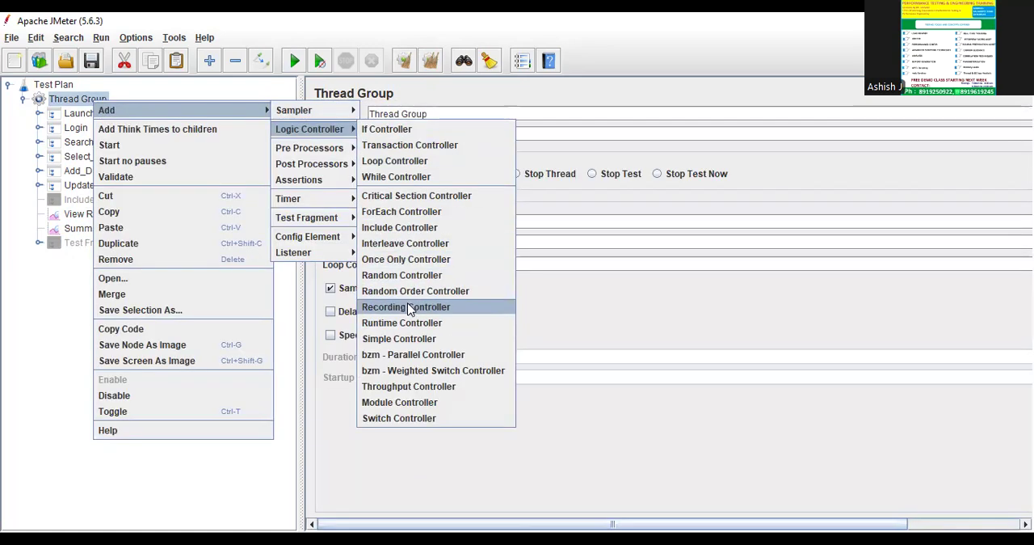
click(399, 402)
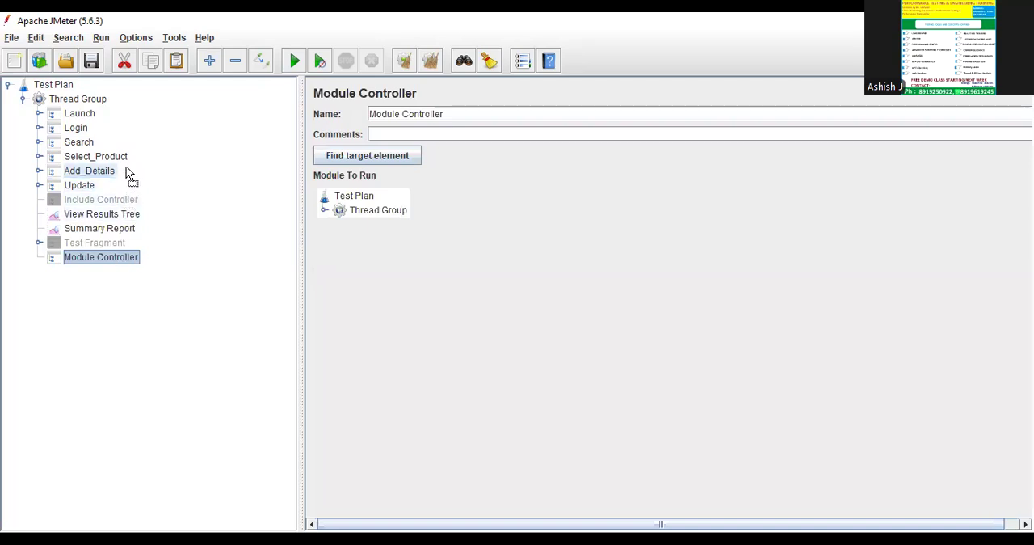
drag(129, 176, 131, 171)
Set Test Fragment as the Module Controller's module to run, then locate that target element and check its contents.
click(324, 210)
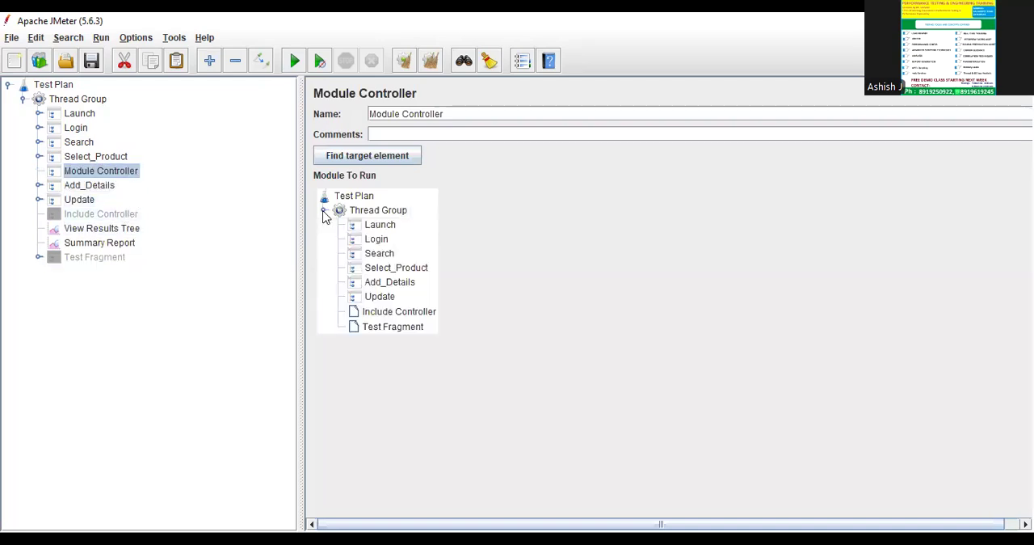
click(390, 326)
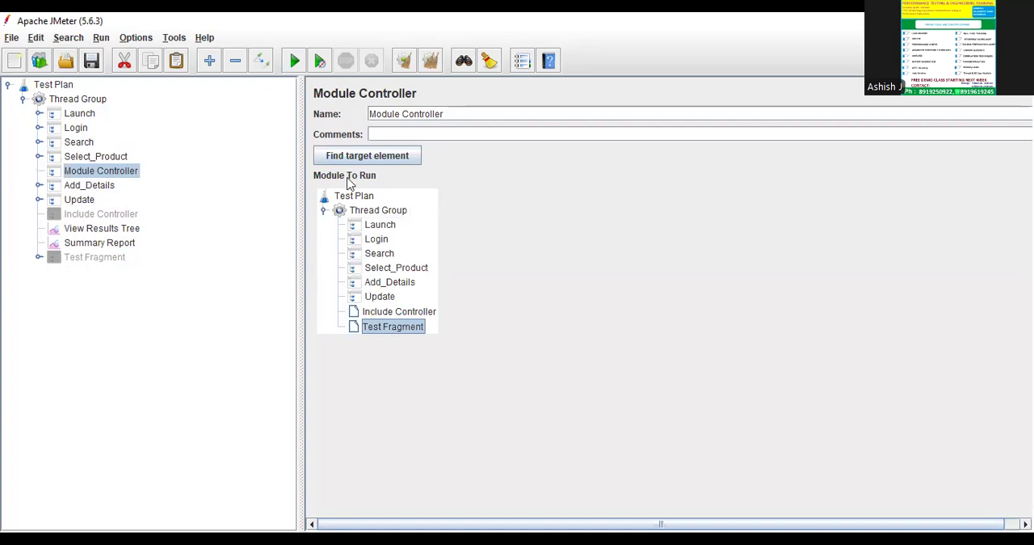
click(372, 156)
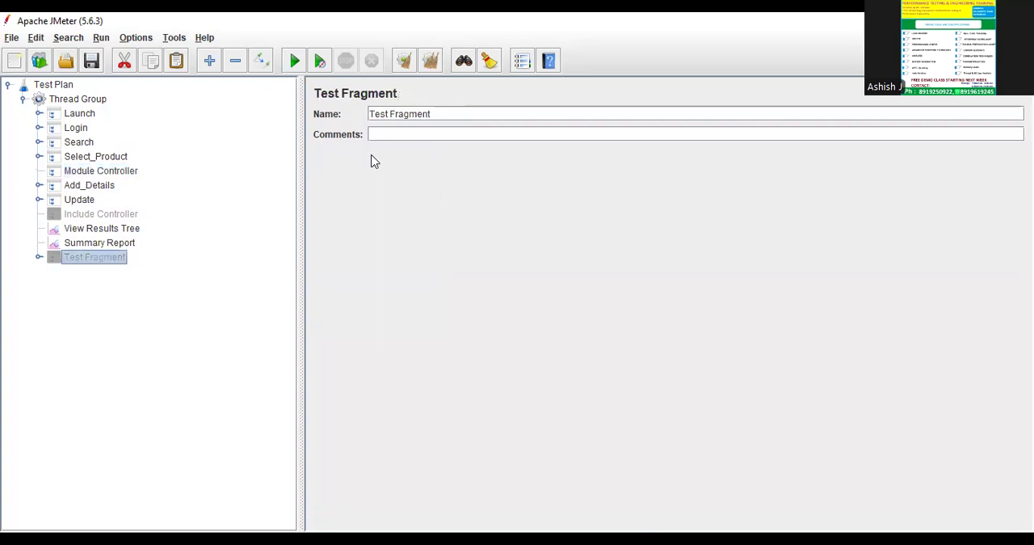
click(39, 257)
click(39, 257)
Clear the earlier results and run the test plan with the Module Controller enabled, without saving it.
click(74, 230)
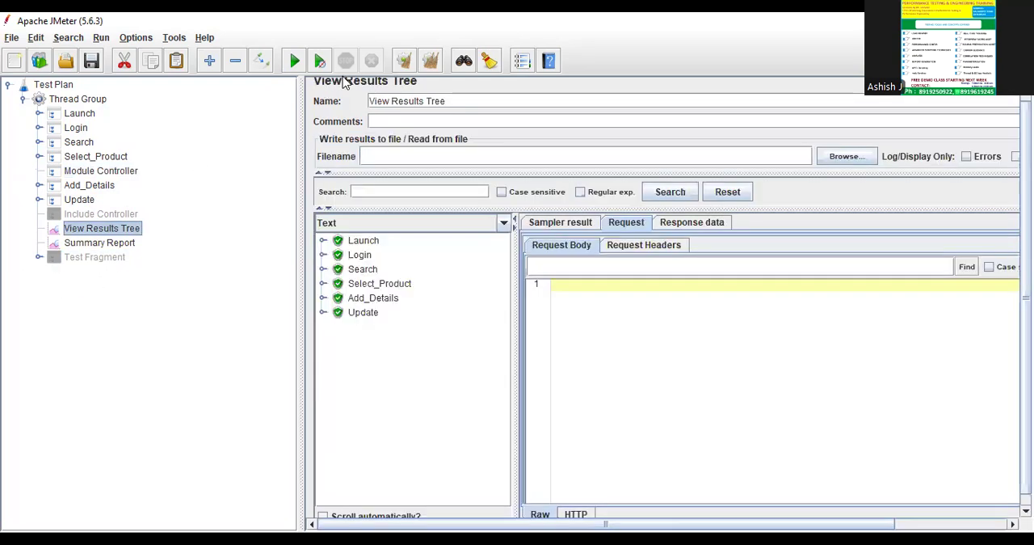
click(420, 68)
click(294, 60)
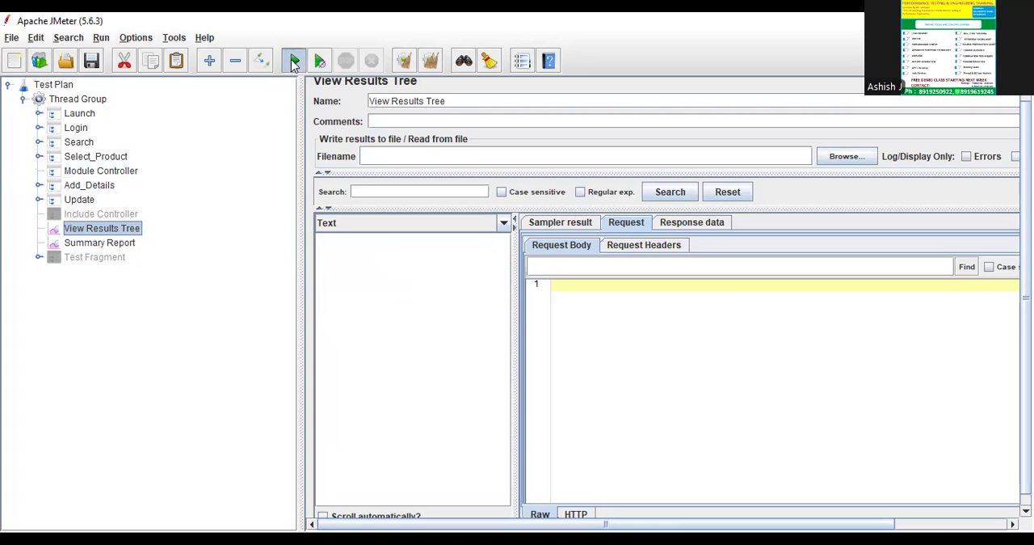
click(535, 312)
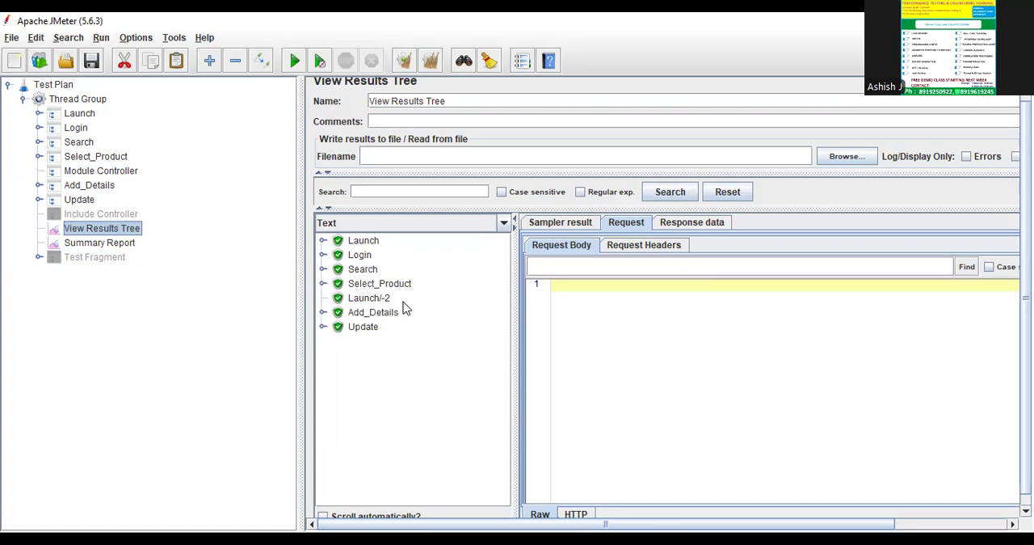
Examine the run's results around Select_Product and the request body of the Launch/-2 sampler in View Results Tree.
click(365, 242)
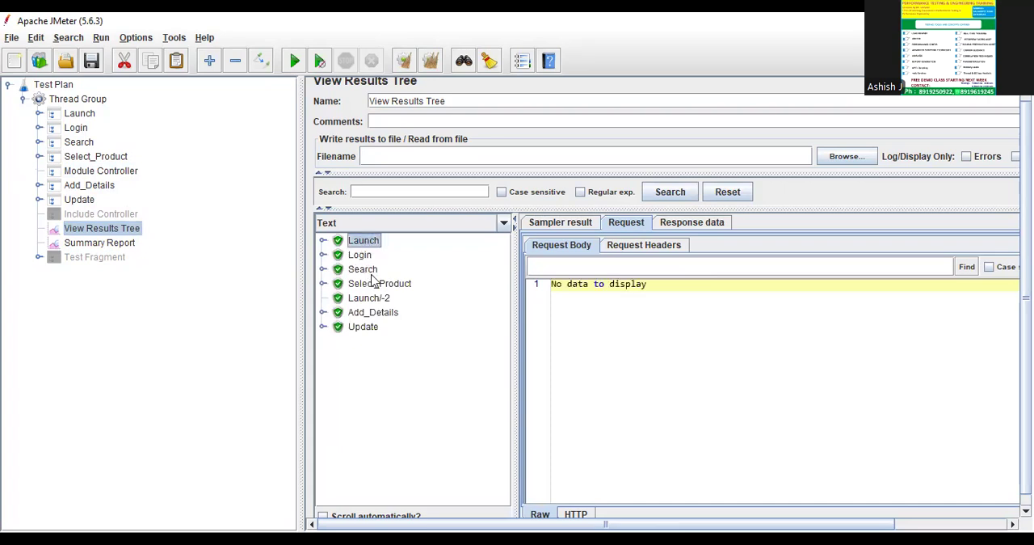
click(381, 285)
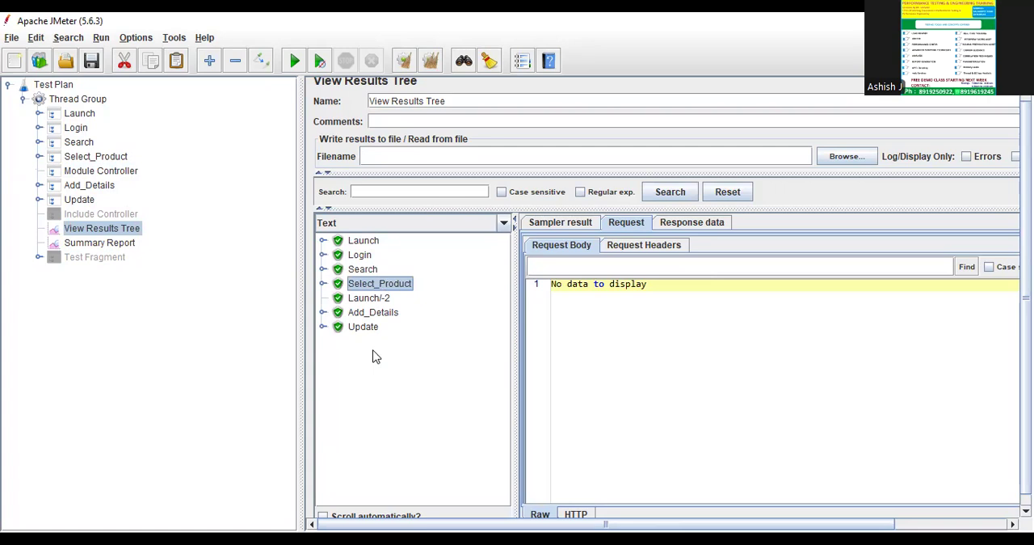
click(369, 299)
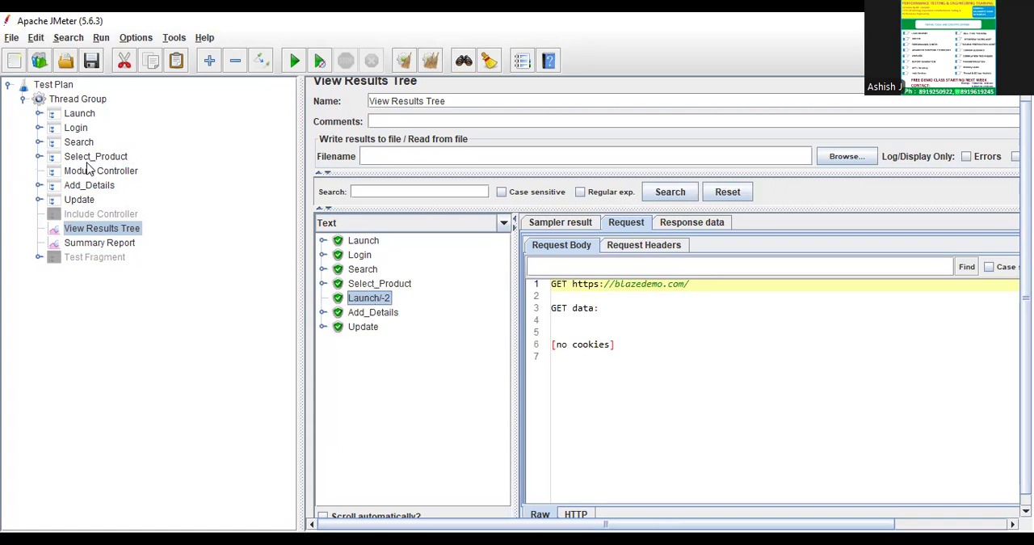
Look at the Test Fragment, and disable the Module Controller in the Thread Group.
click(89, 258)
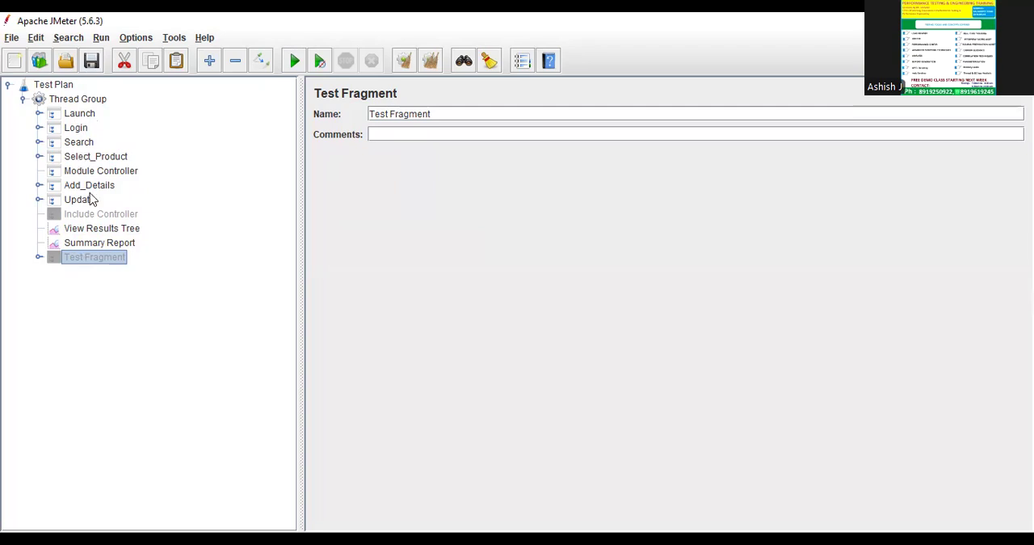
click(102, 173)
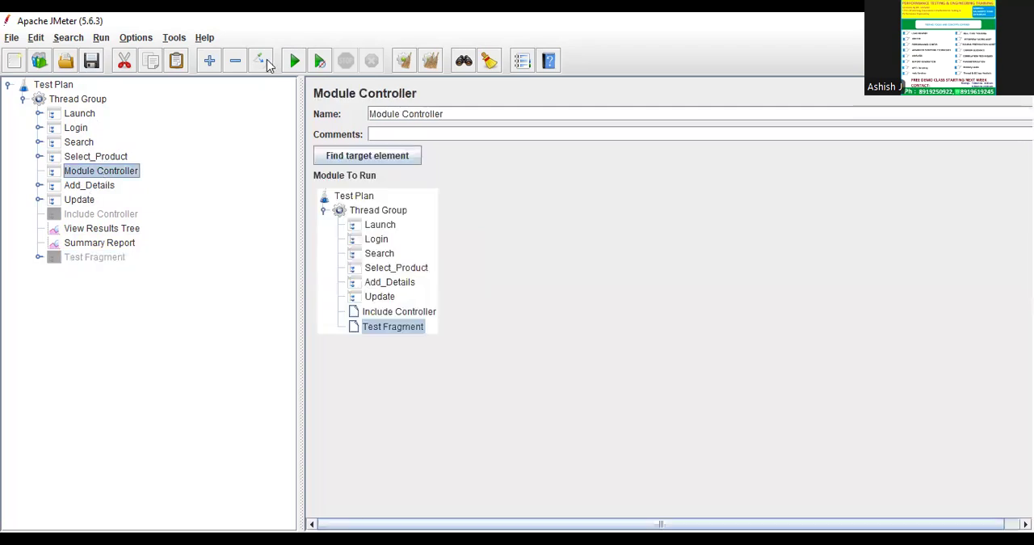
click(261, 61)
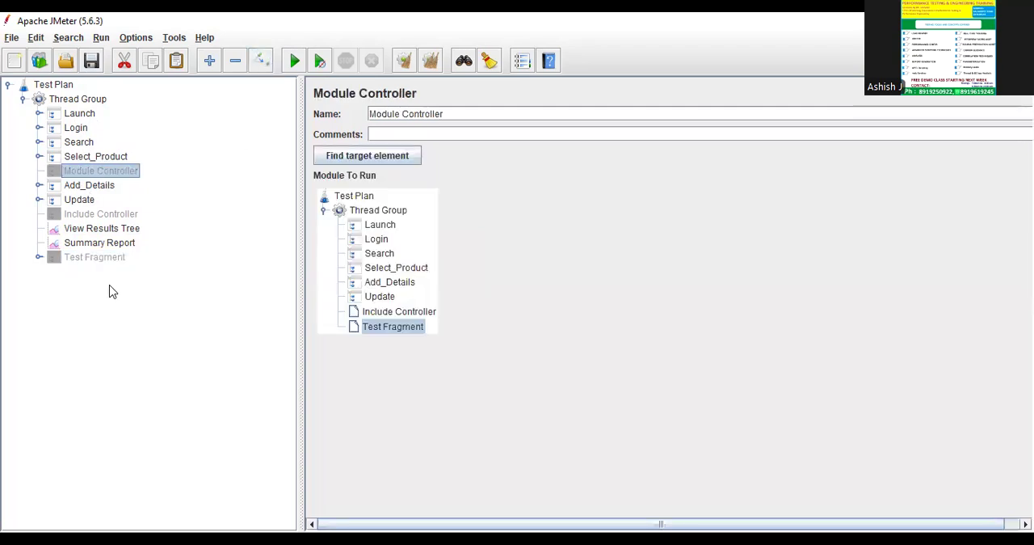
Clear View Results Tree and run the test plan with the Module Controller disabled, without saving it.
click(91, 227)
click(432, 64)
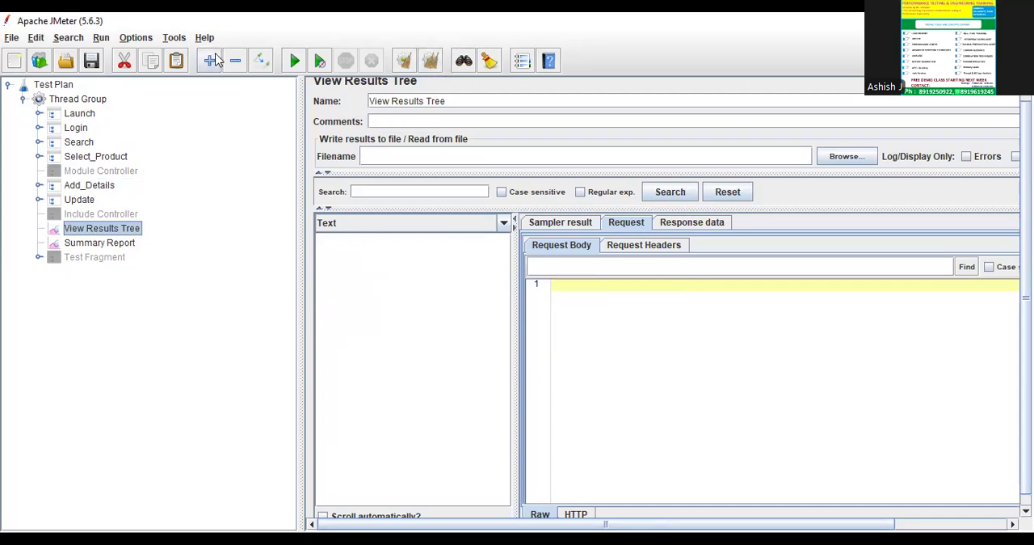
click(294, 61)
click(536, 311)
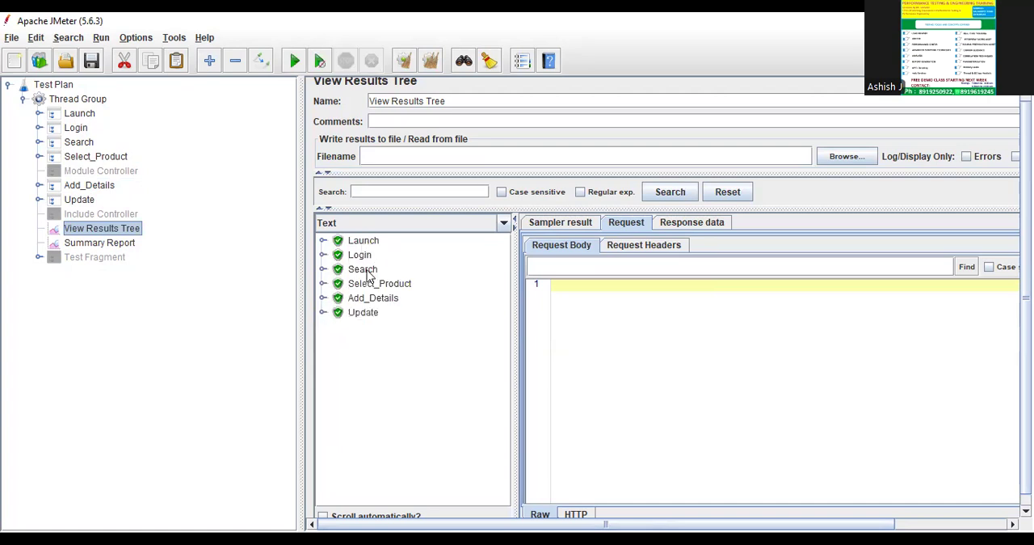
Check the results from Select_Product to Update for the Test Fragment's sampler, and reopen the Test Fragment for comparison.
click(392, 285)
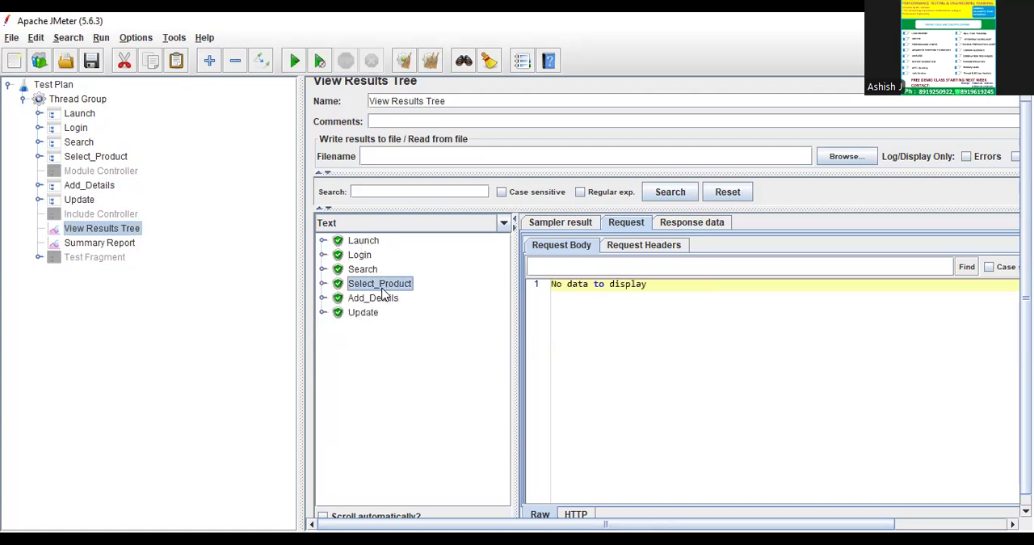
click(367, 314)
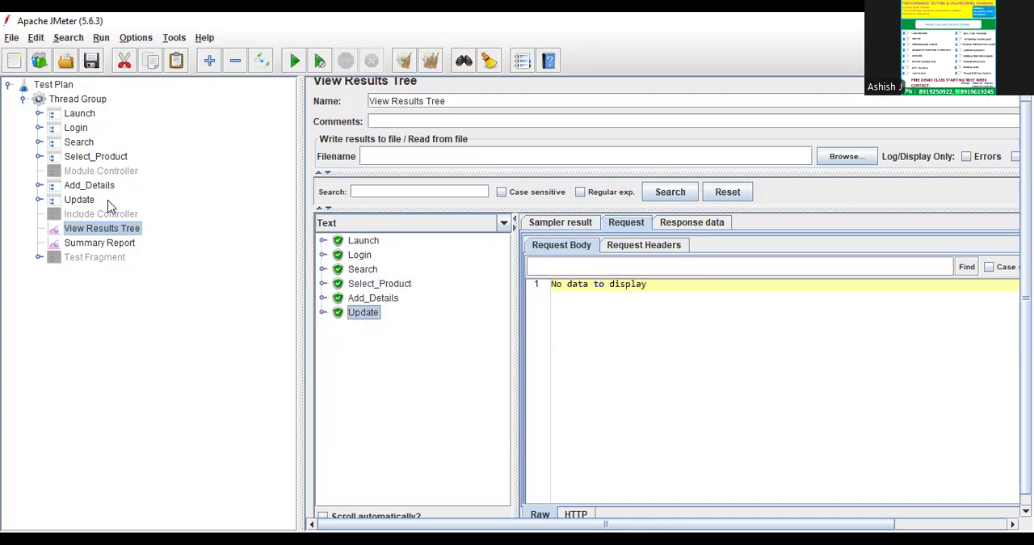
click(87, 260)
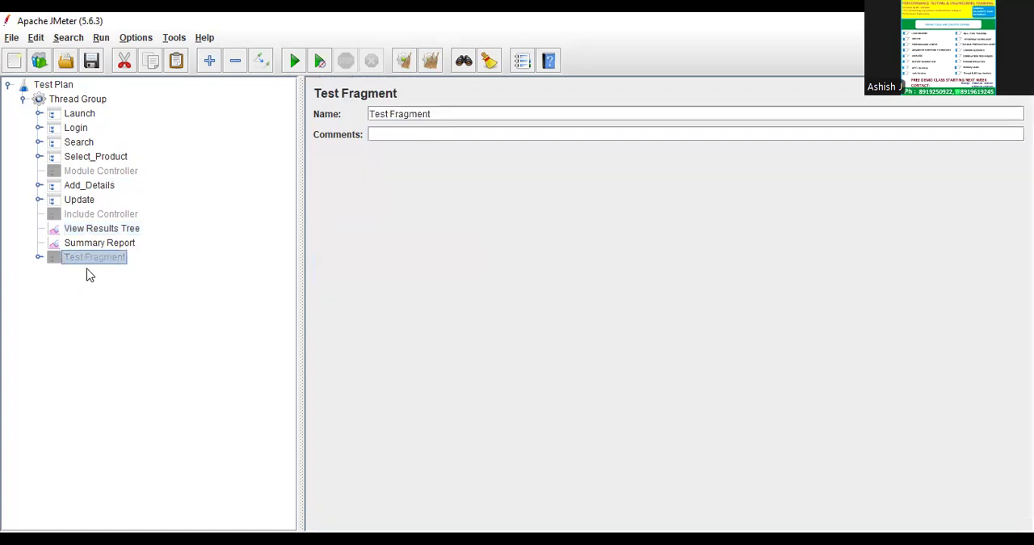
Re-enable the Module Controller and rerun the test plan without saving or clearing results, inspecting the new Launch/-2 request.
click(107, 174)
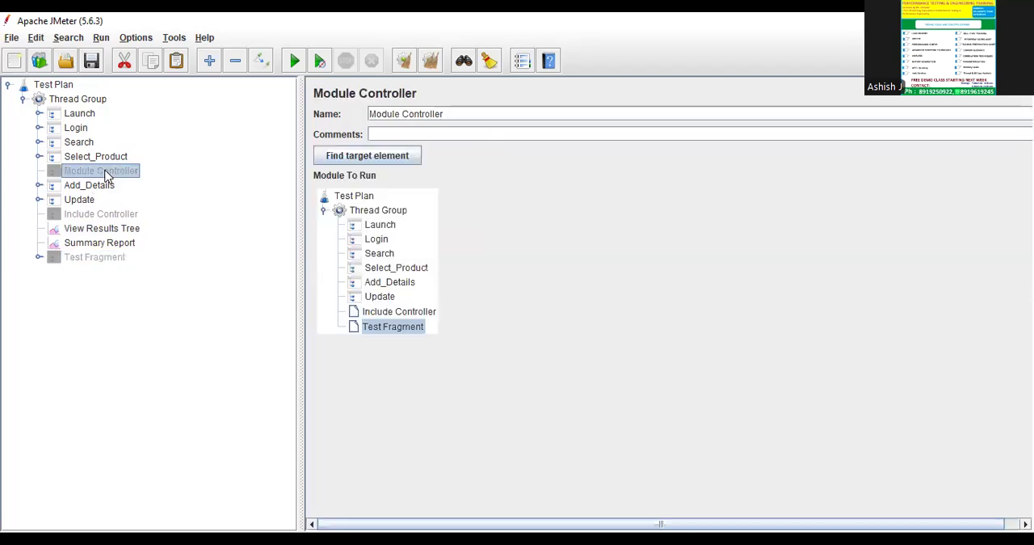
click(260, 63)
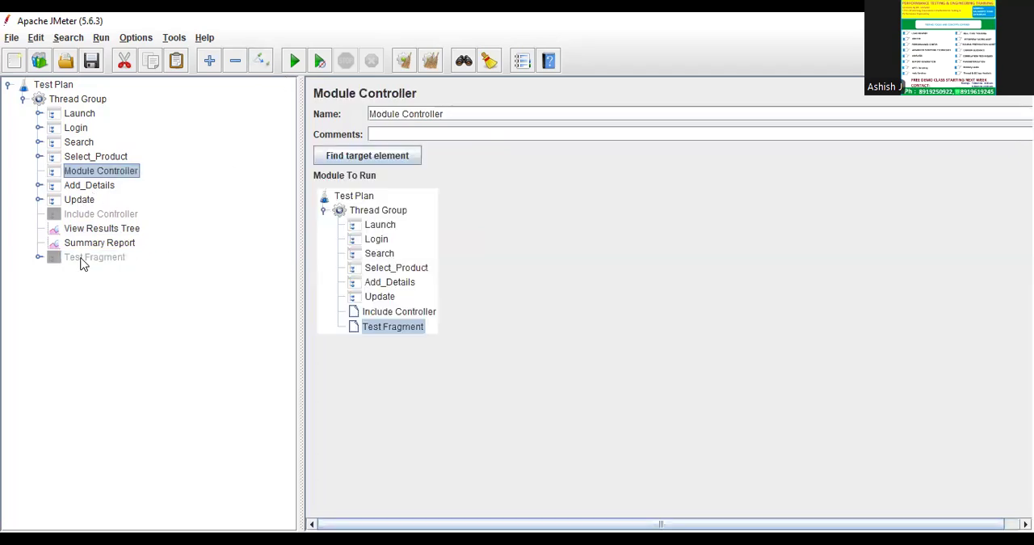
click(105, 227)
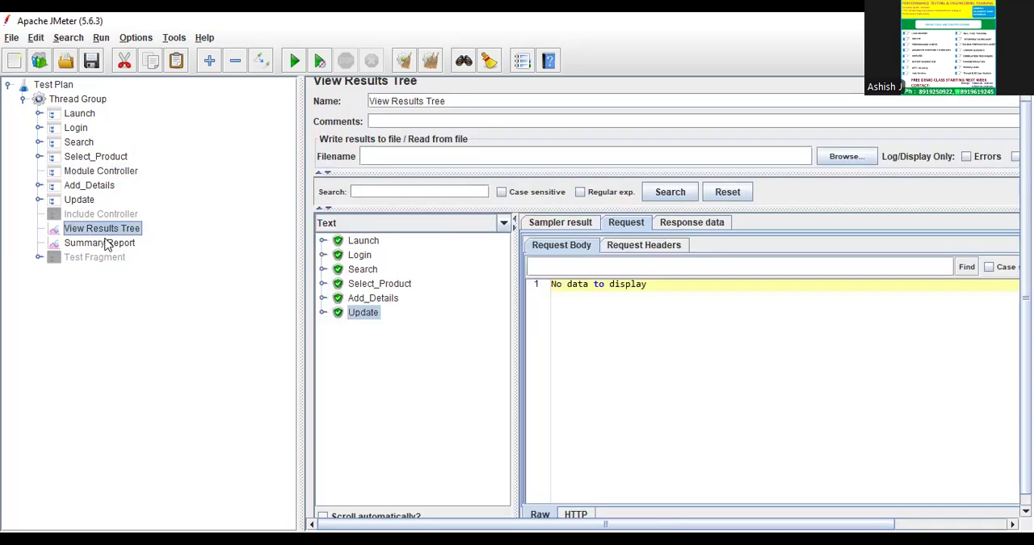
click(294, 65)
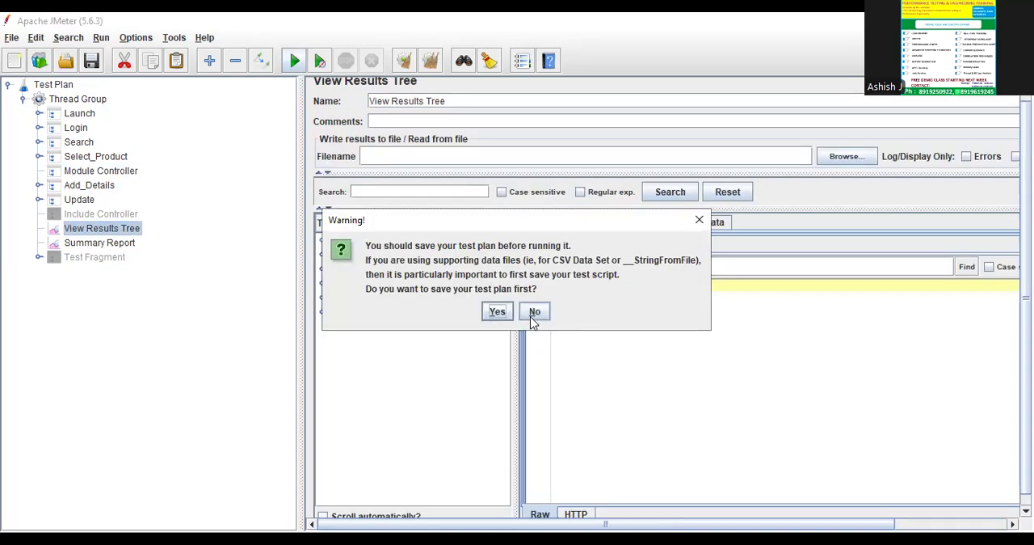
click(534, 313)
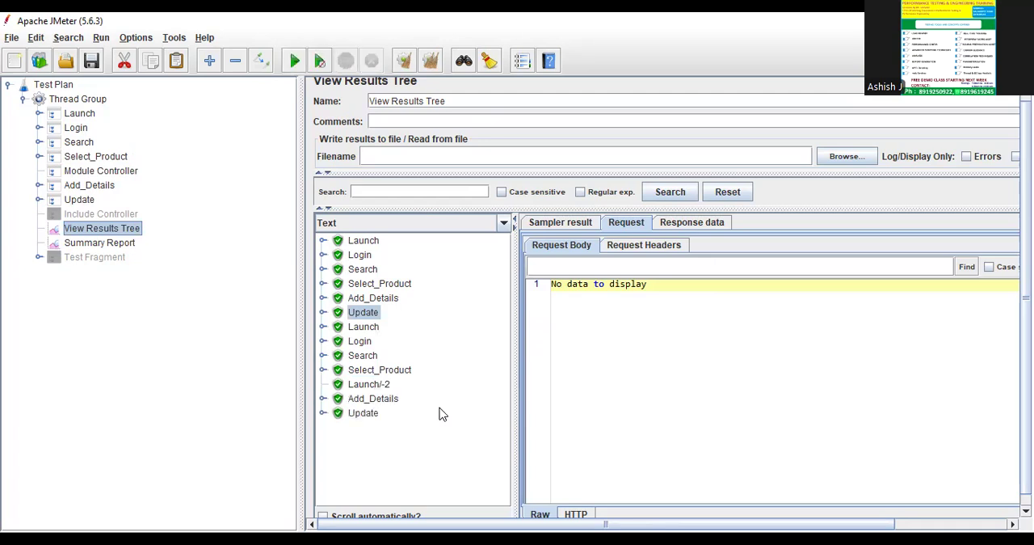
click(375, 386)
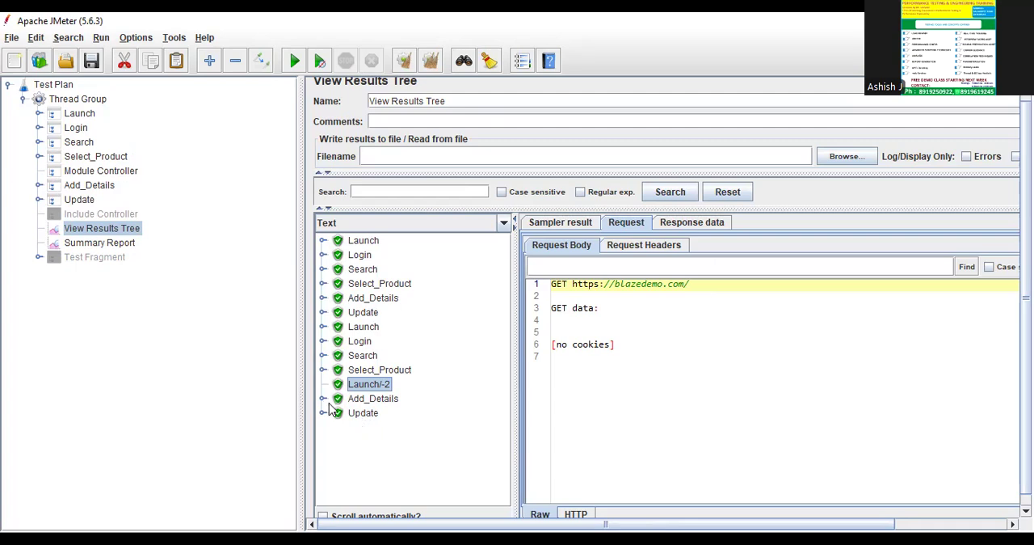
Enable the Test Fragment and rerun the test plan without saving it, with View Results Tree open.
click(81, 263)
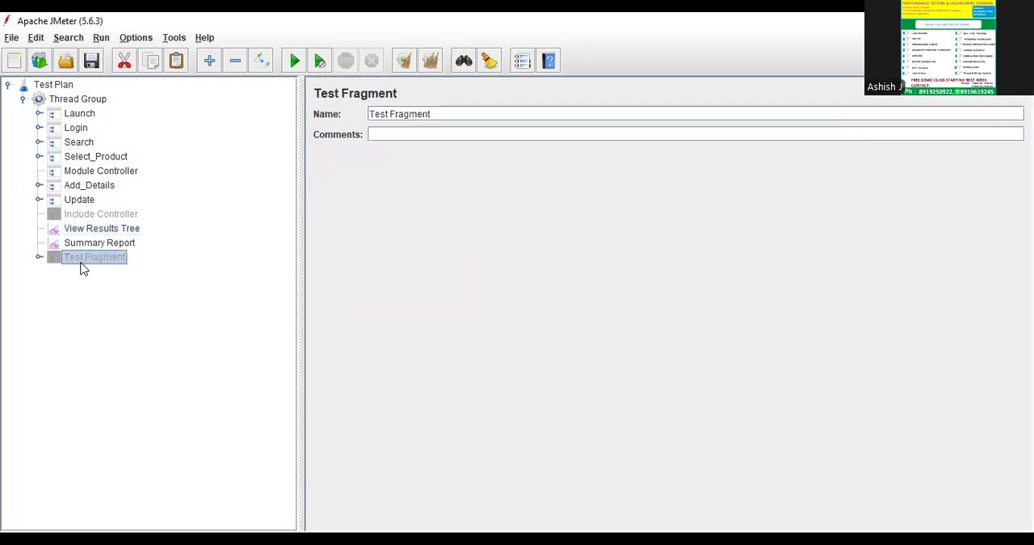
click(260, 61)
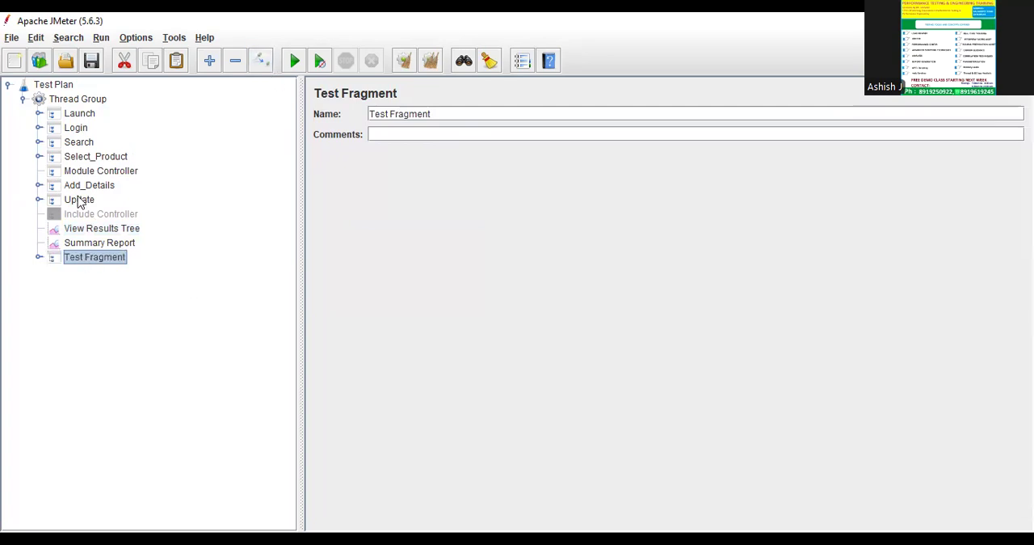
click(97, 229)
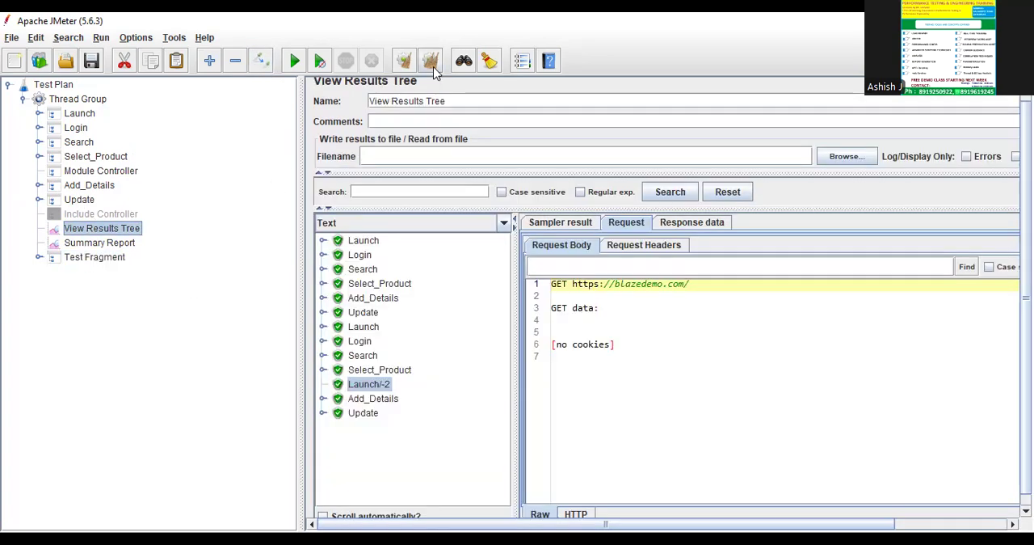
click(294, 61)
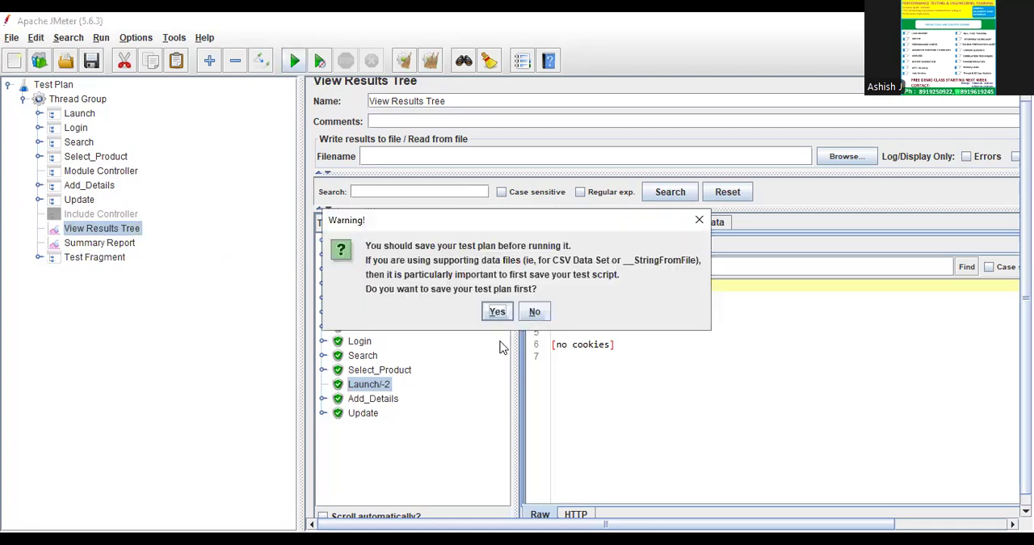
click(535, 312)
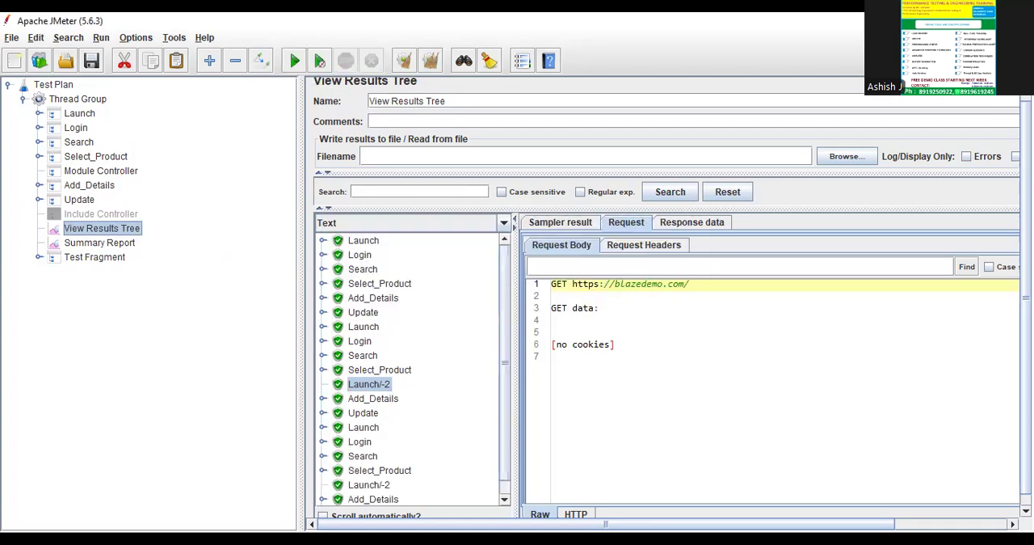
Compare the Launch/-2 results after Select_Product and after Update in the latest run.
scroll(666, 323, down, 4)
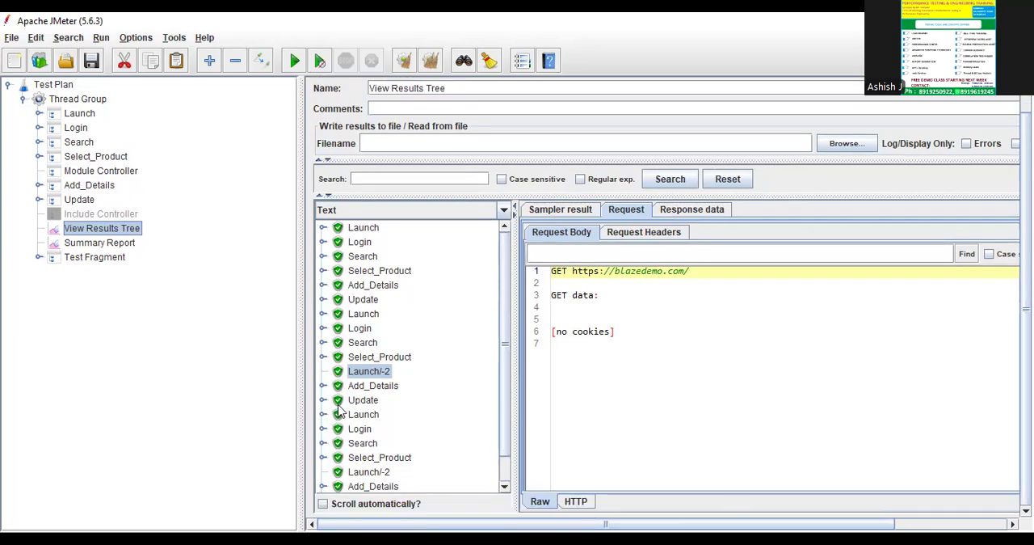
scroll(338, 405, down, 1)
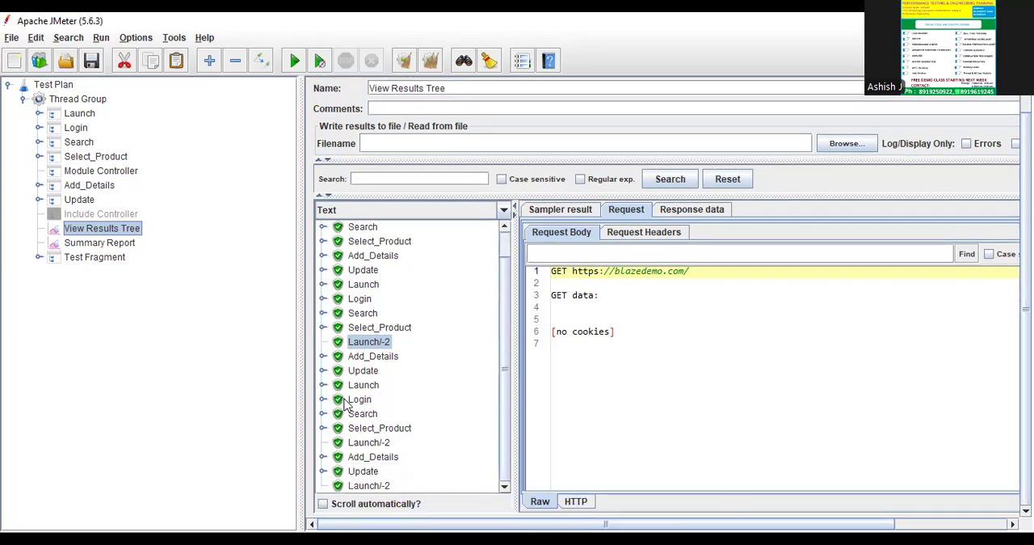
click(371, 444)
click(370, 487)
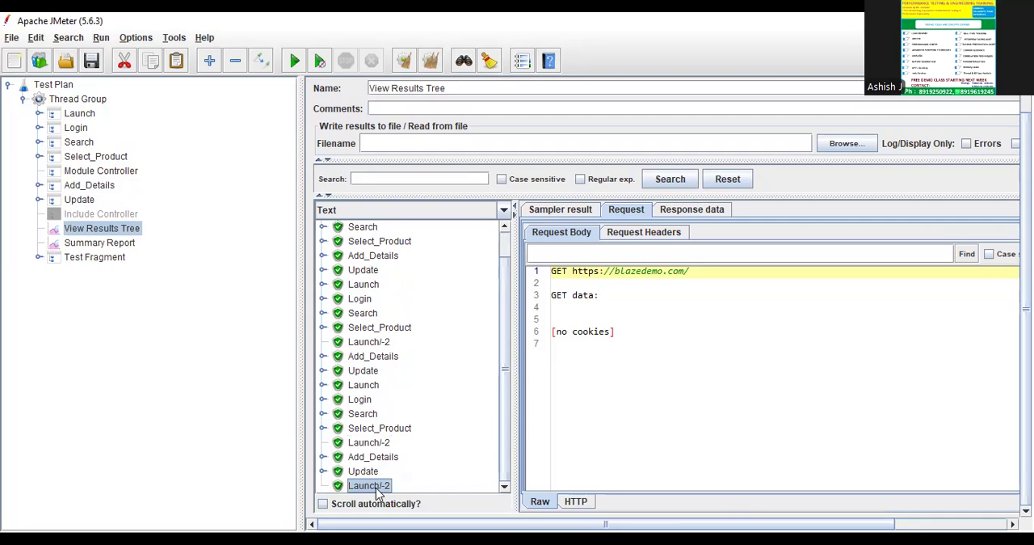
Disable the Test Fragment again, then clear all results and rerun the test plan without saving it.
click(121, 246)
click(98, 258)
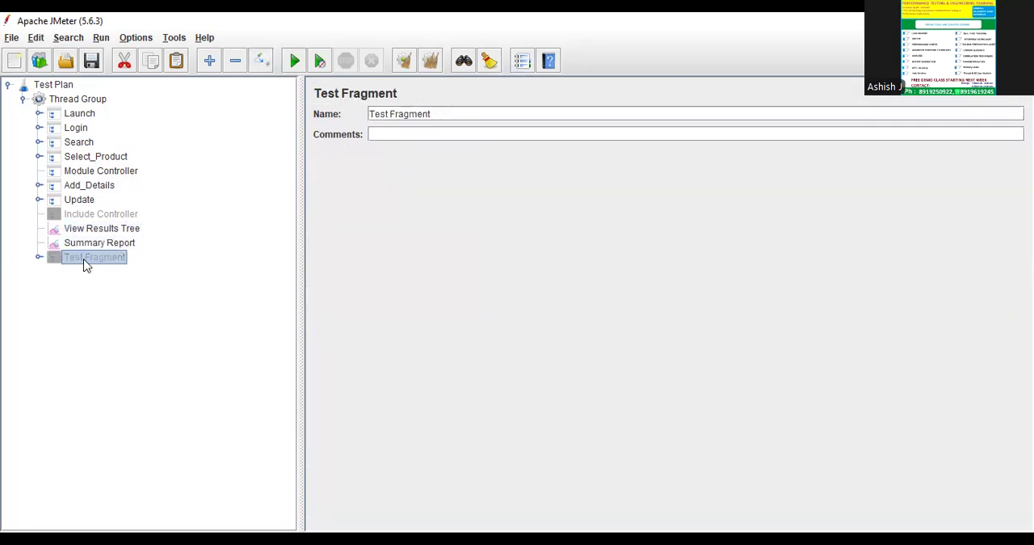
click(119, 232)
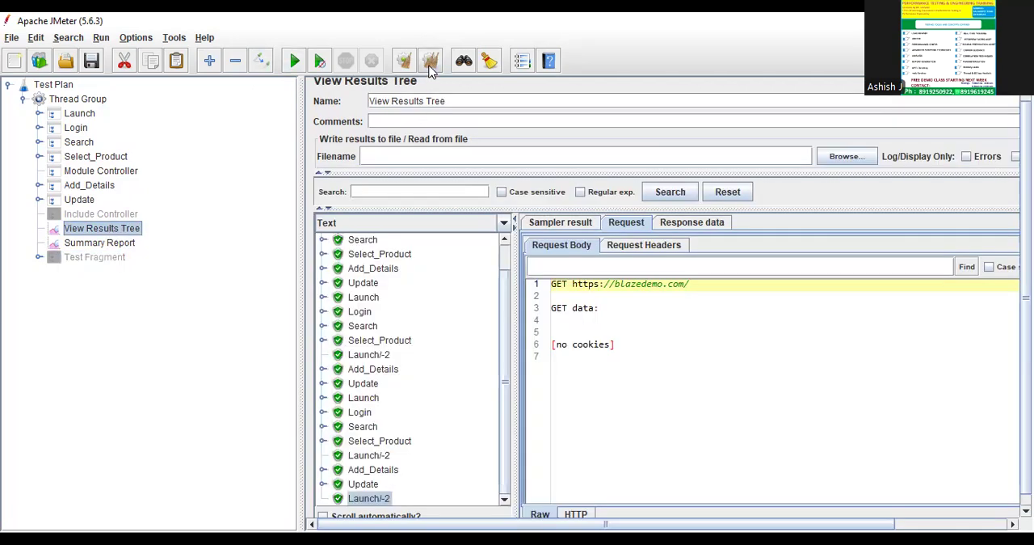
click(430, 64)
click(296, 63)
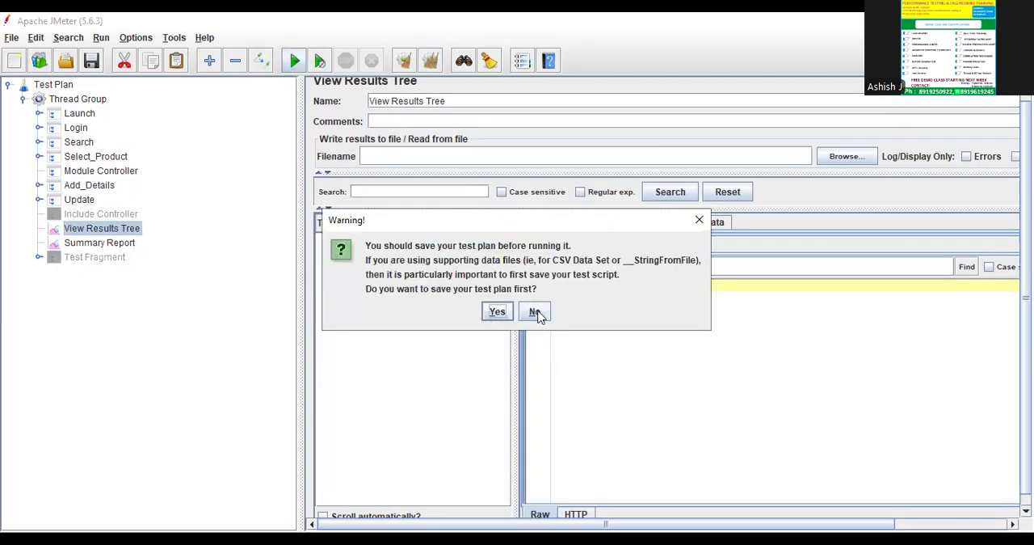
click(531, 311)
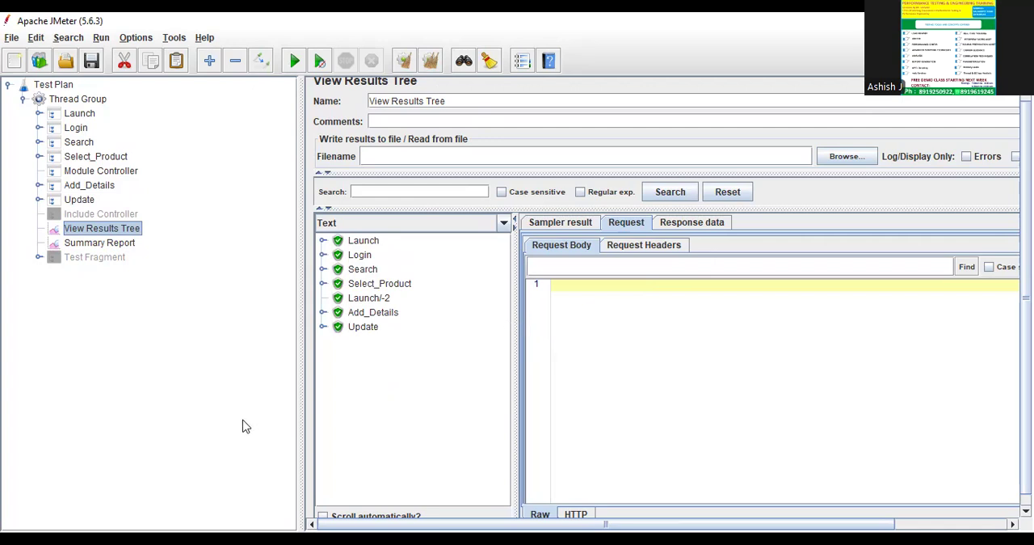
Remove the Module Controller from the Thread Group and confirm the removal.
click(99, 175)
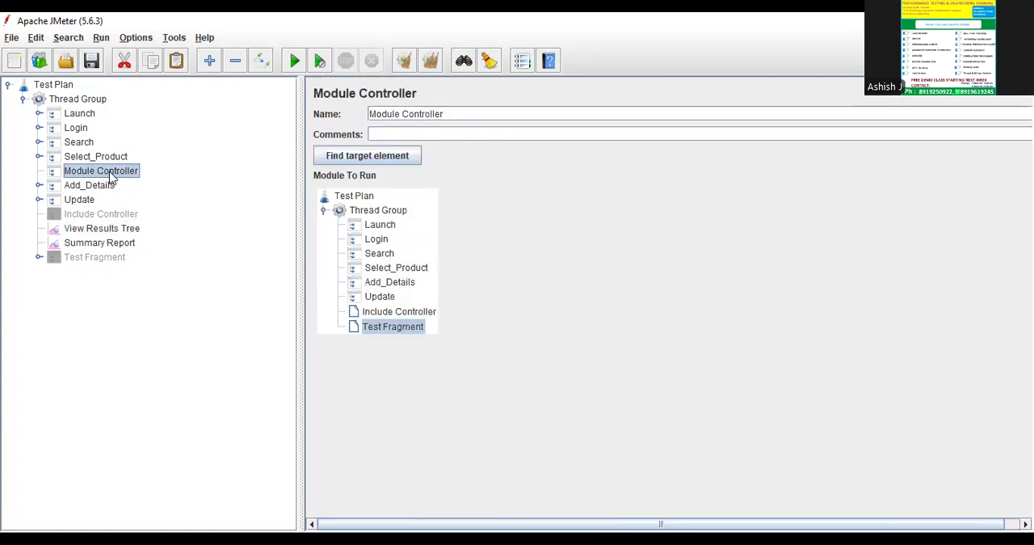
right_click(109, 173)
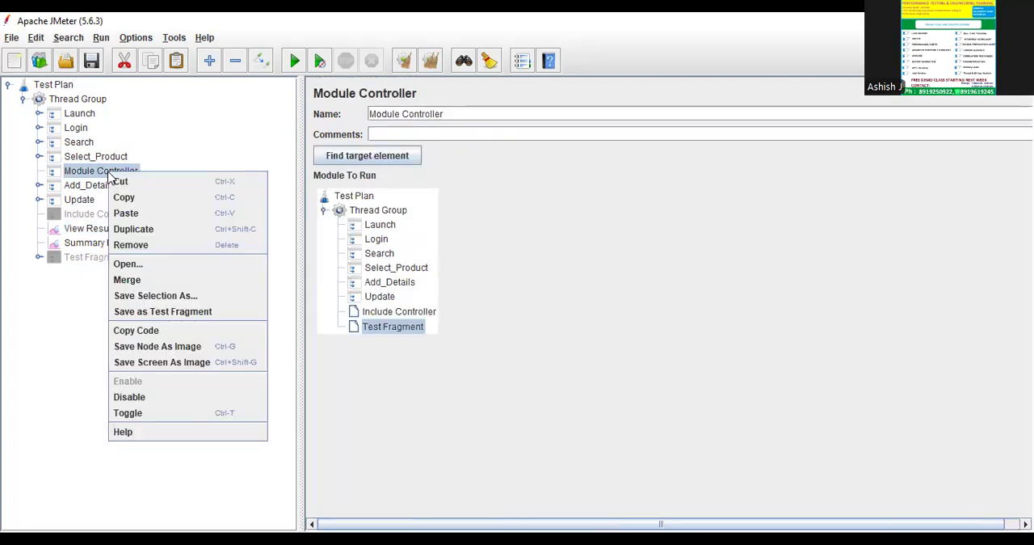
click(136, 245)
click(497, 297)
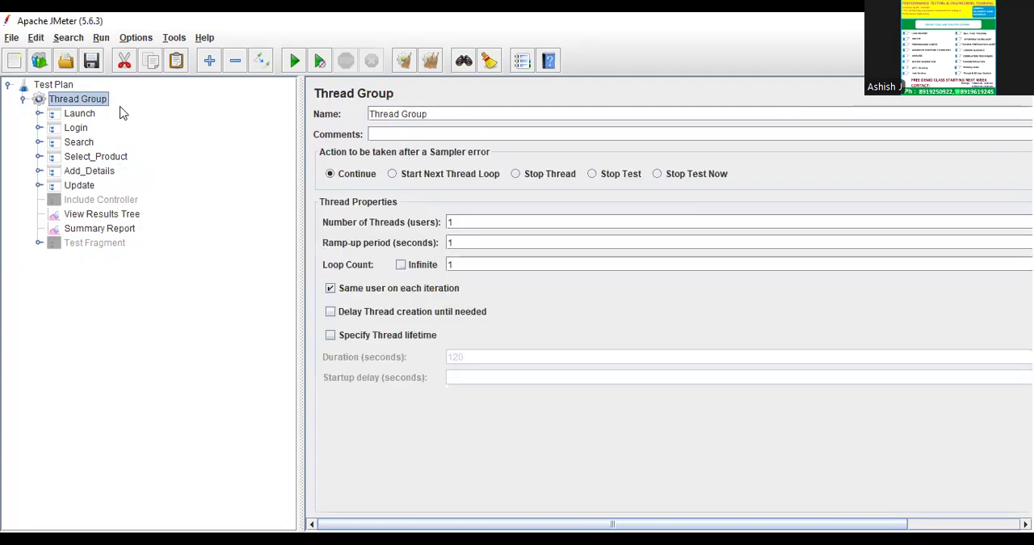
Remove the disabled Test Fragment from the Thread Group and confirm the removal.
click(94, 247)
right_click(95, 251)
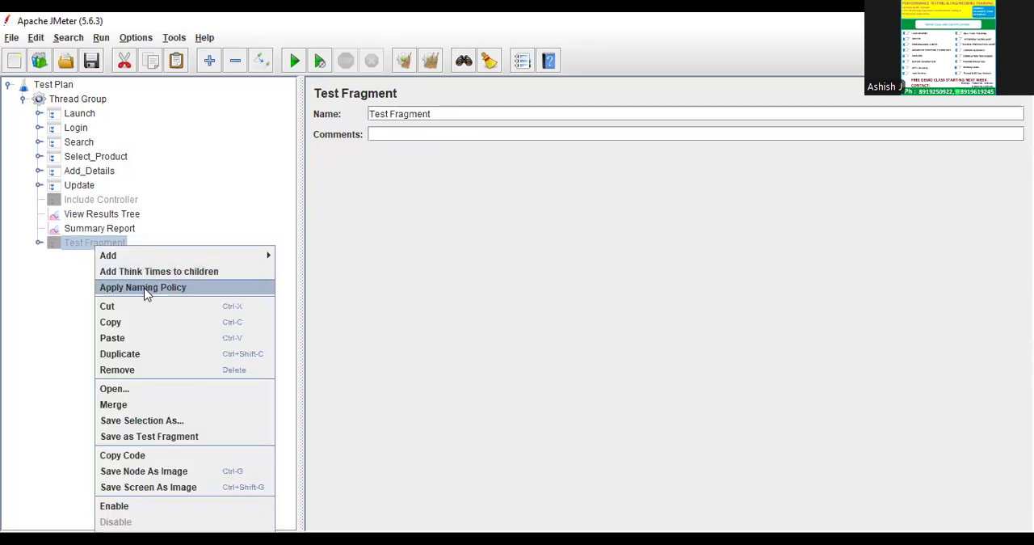
click(133, 370)
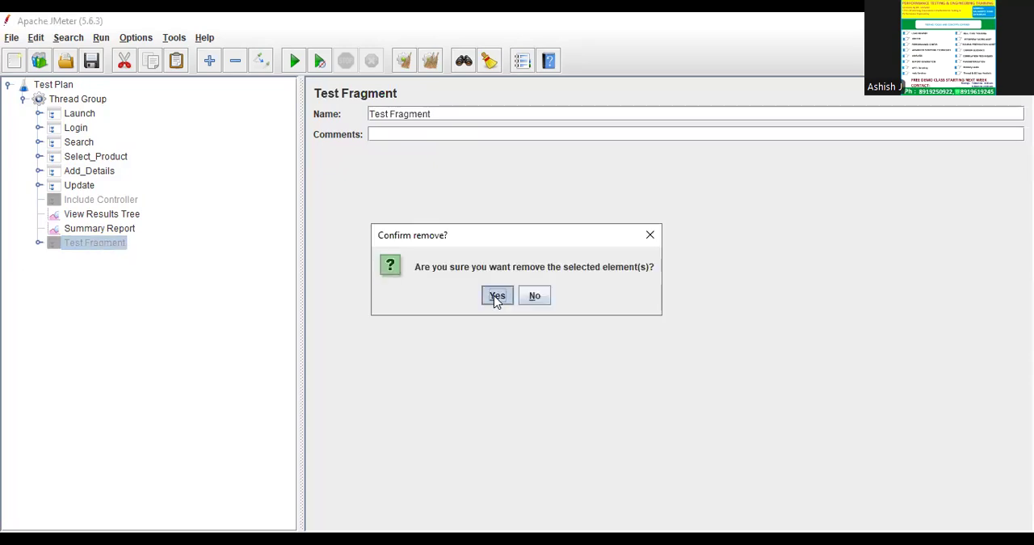
click(497, 296)
Remove the disabled Include Controller from the Thread Group and confirm the removal.
click(91, 202)
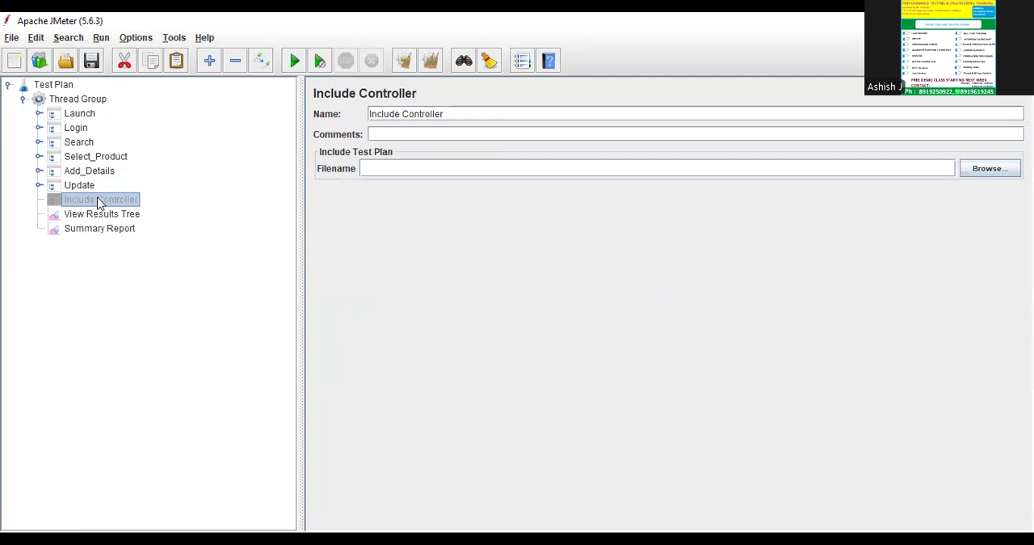
right_click(99, 202)
click(132, 268)
click(491, 297)
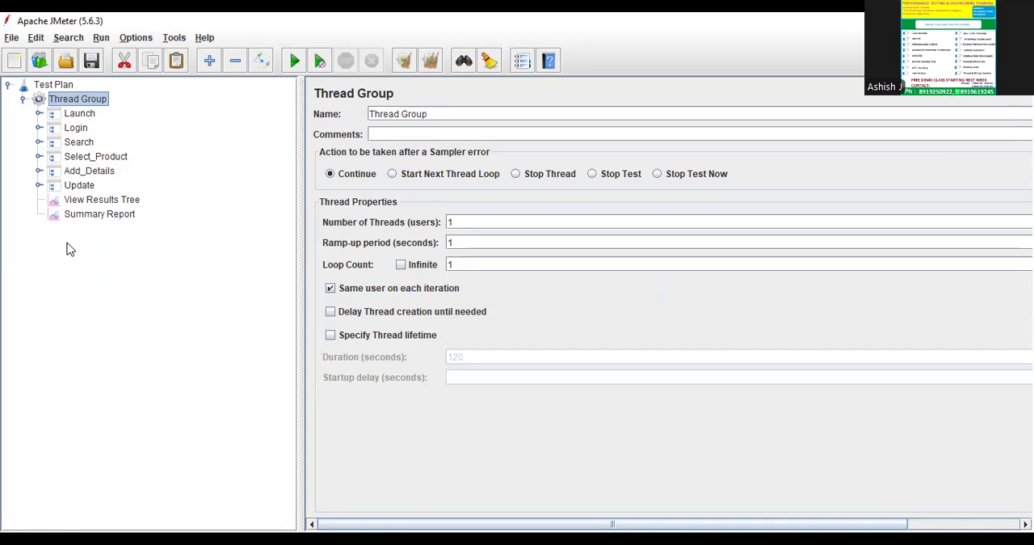
Select the Launch, Login, Search and Select_Product controllers together and start saving them as a test fragment.
click(79, 114)
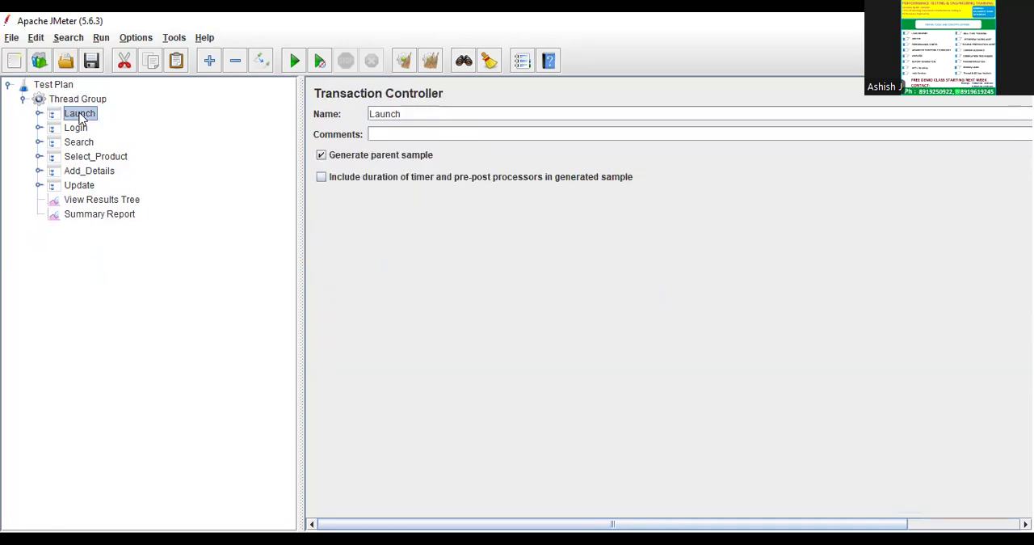
shift+click(98, 158)
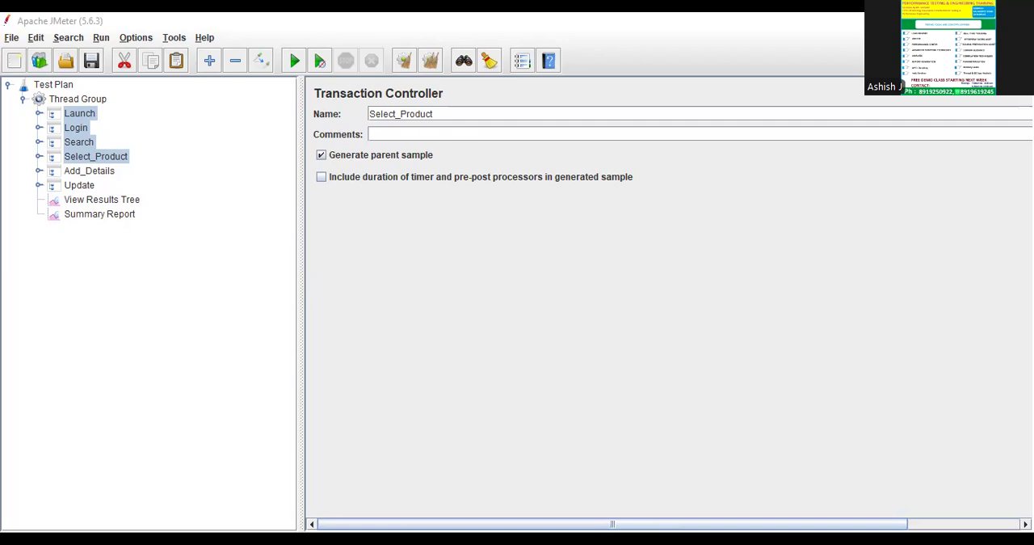
click(178, 136)
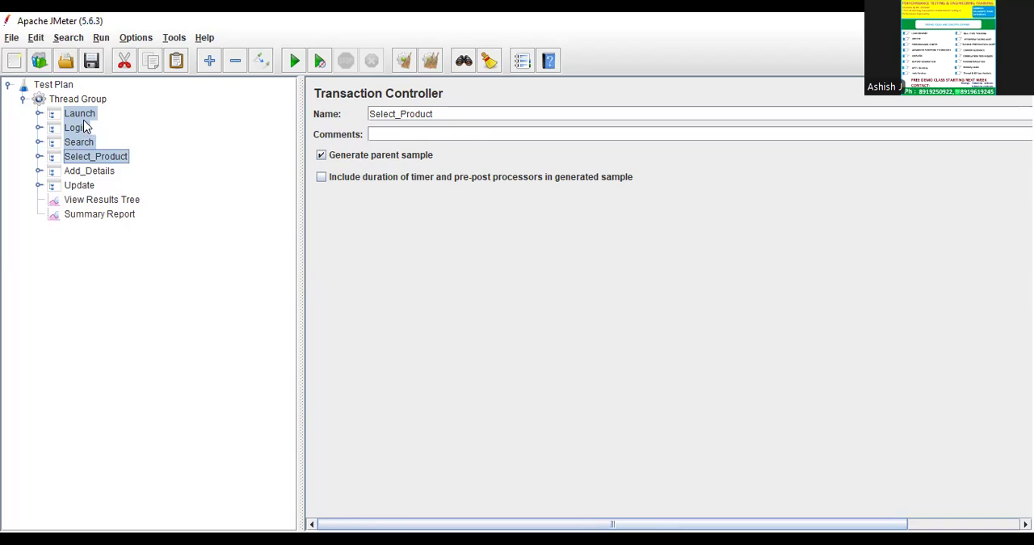
right_click(84, 122)
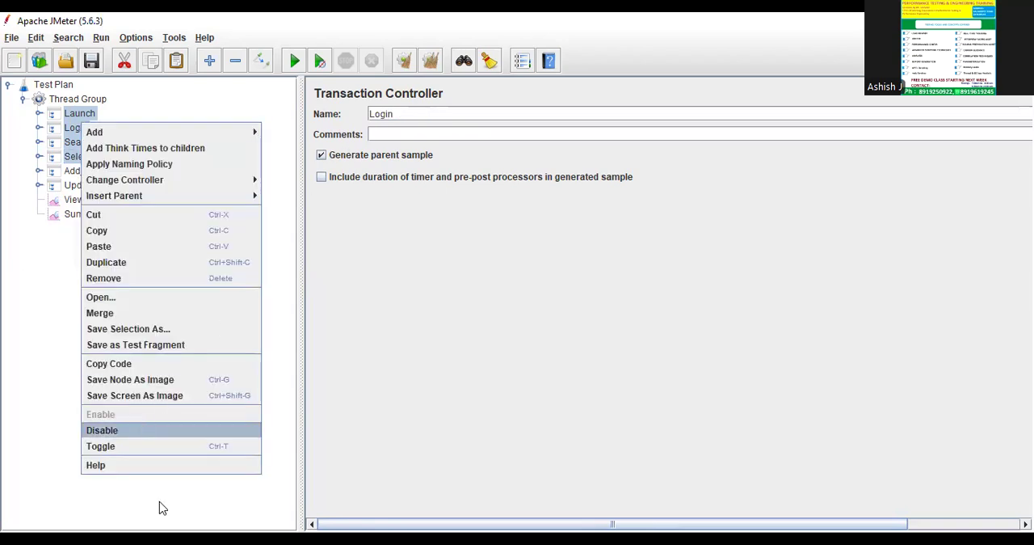
click(173, 346)
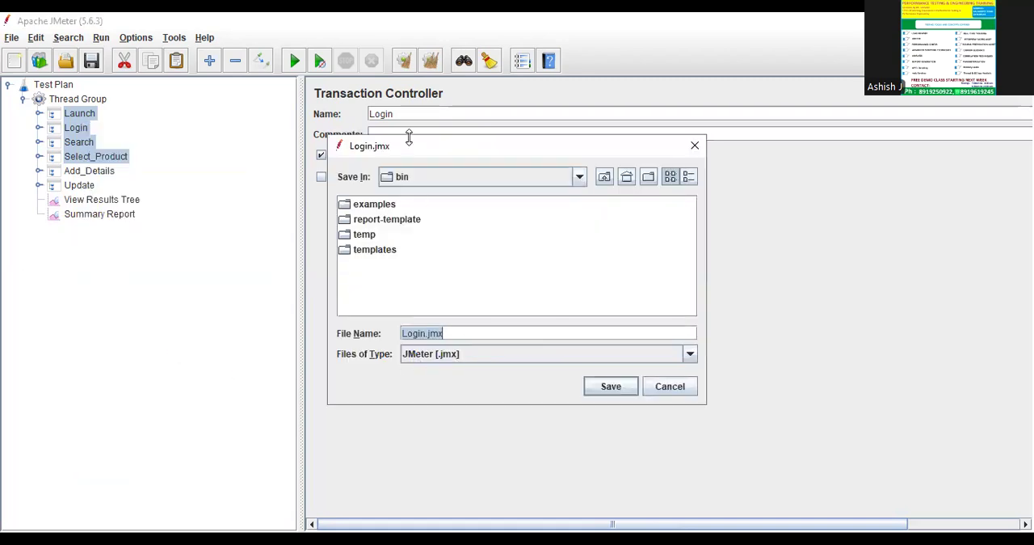
Change the test fragment's save location from the bin folder to Downloads.
drag(409, 149, 253, 119)
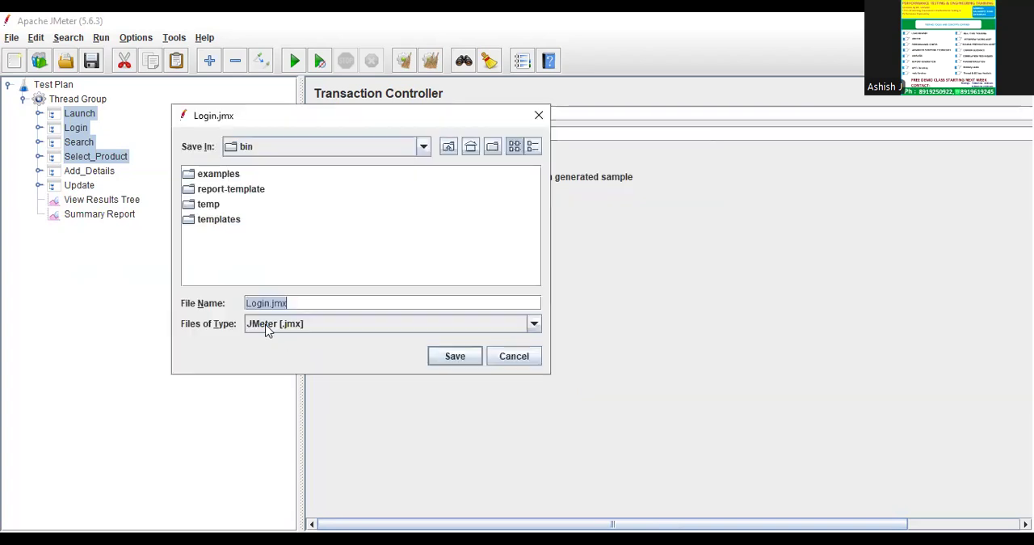
click(425, 148)
scroll(315, 226, up, 5)
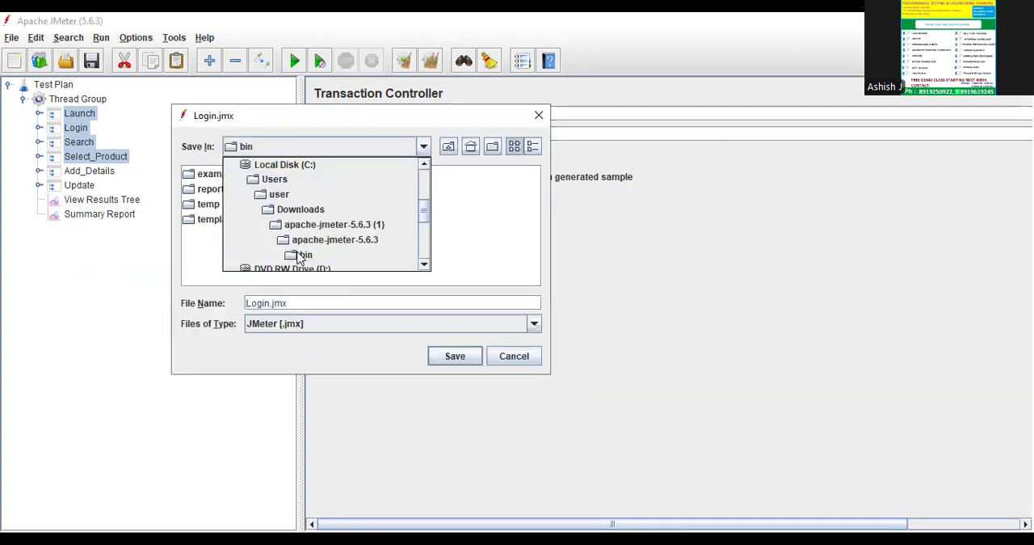
scroll(307, 247, down, 1)
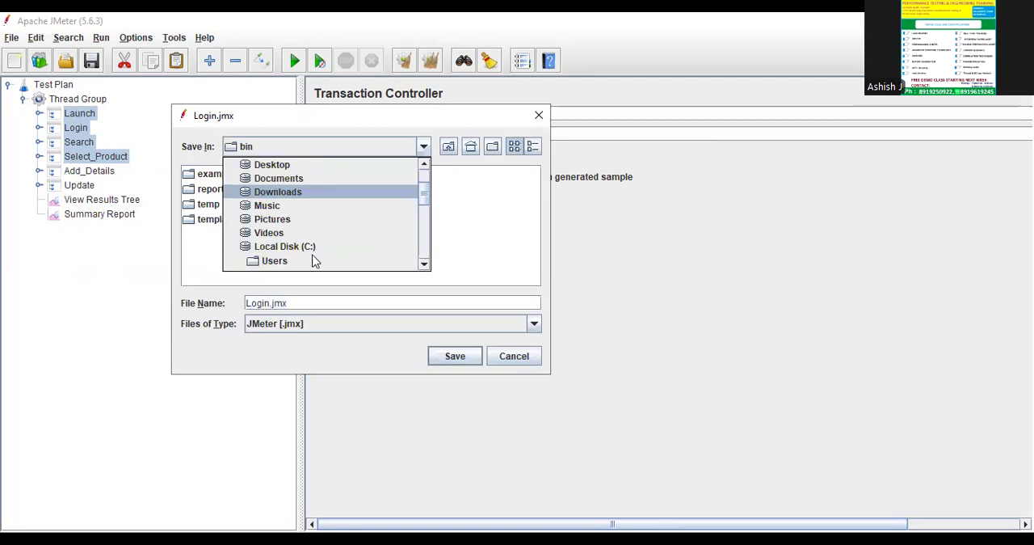
scroll(315, 242, up, 2)
scroll(285, 264, down, 2)
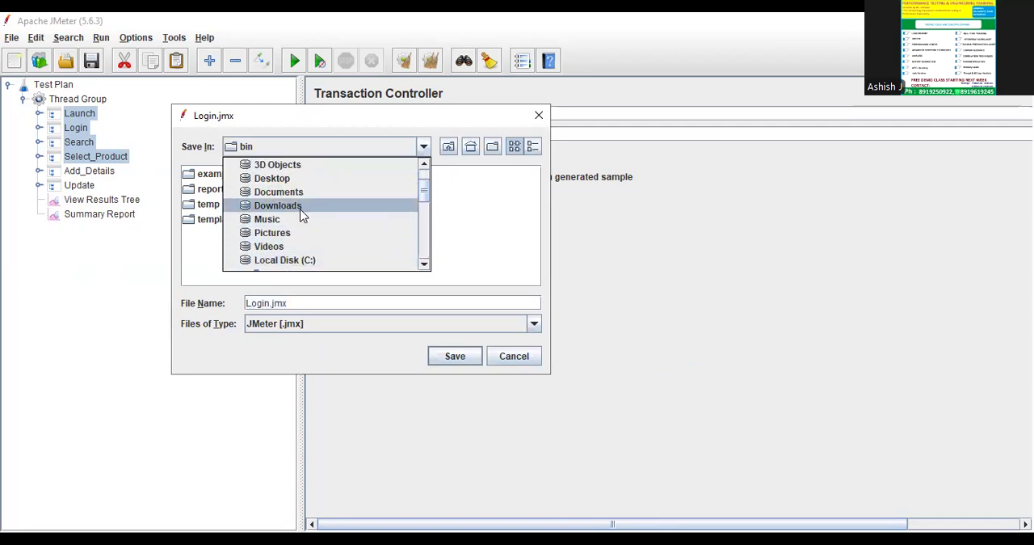
click(301, 206)
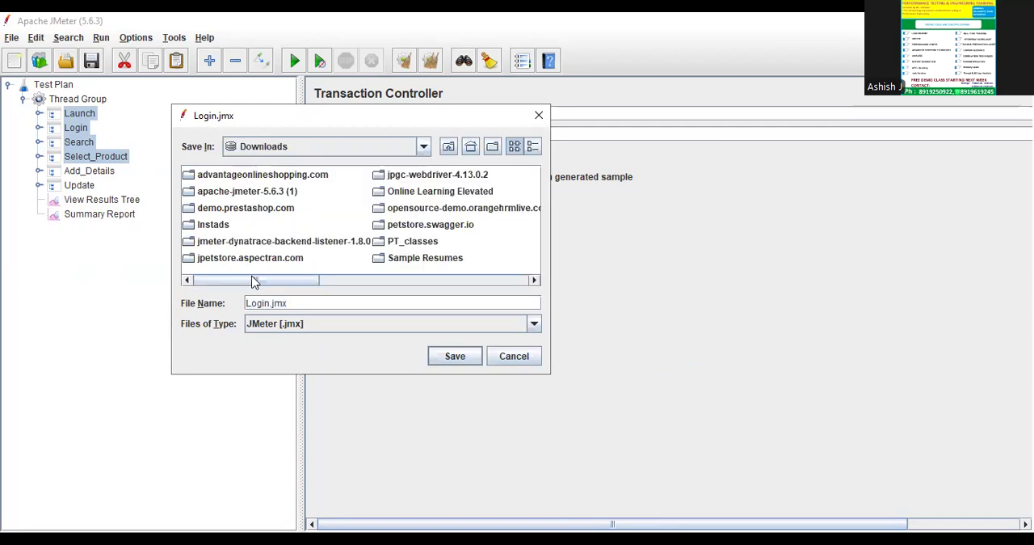
Browse from Downloads into PT_classes, Jmeter and the 9AM Batch folder as the fragment's save location.
click(414, 281)
click(426, 281)
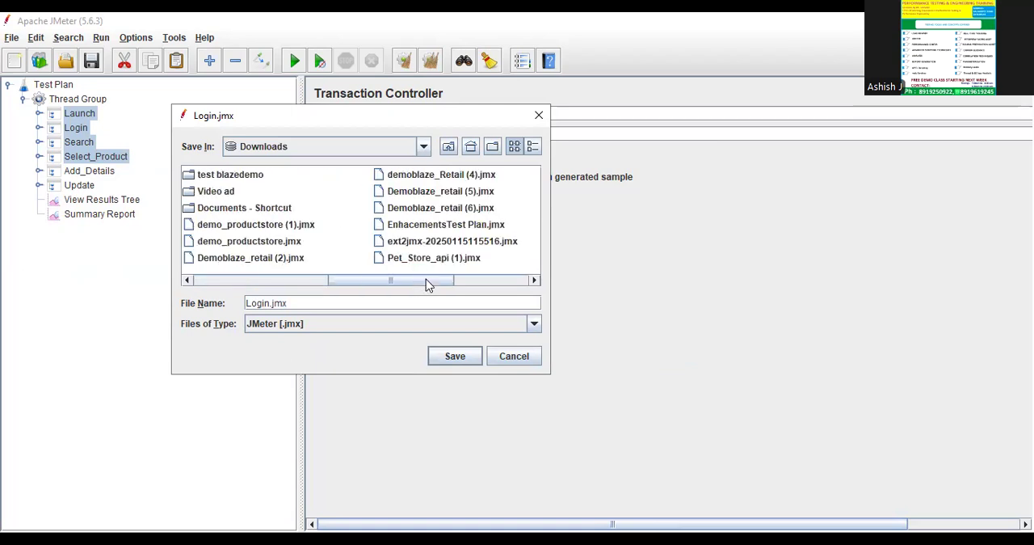
click(509, 281)
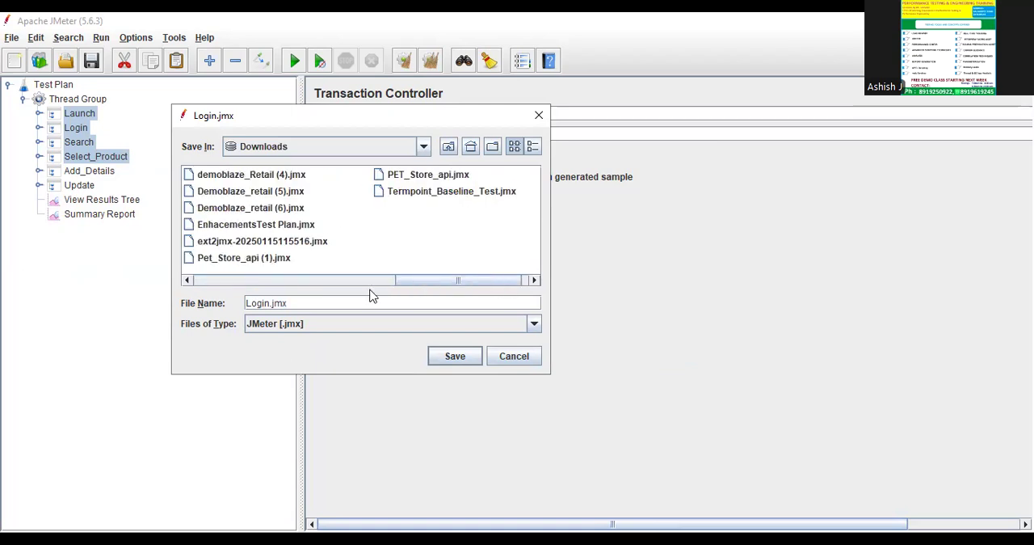
click(344, 280)
click(275, 281)
click(232, 281)
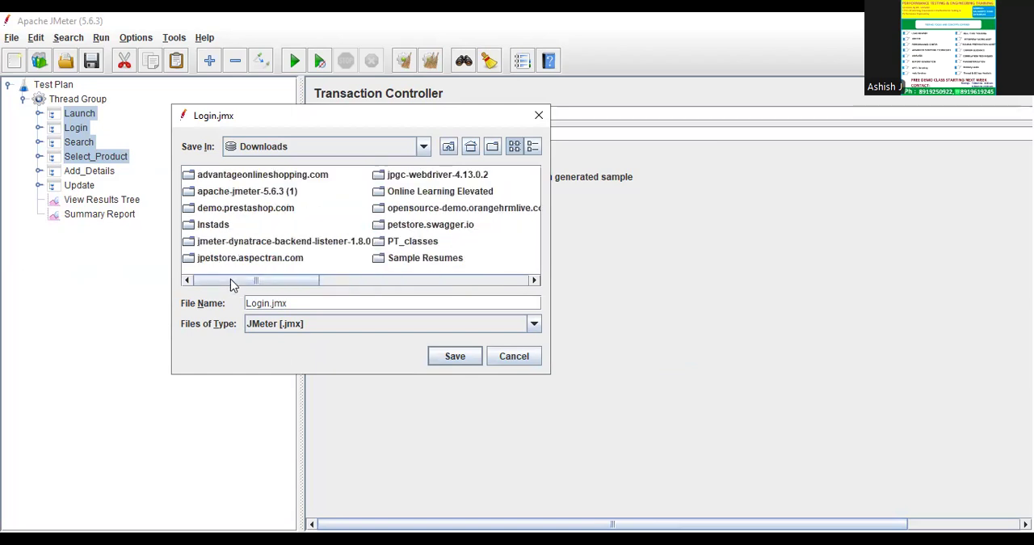
click(226, 227)
key(Right)
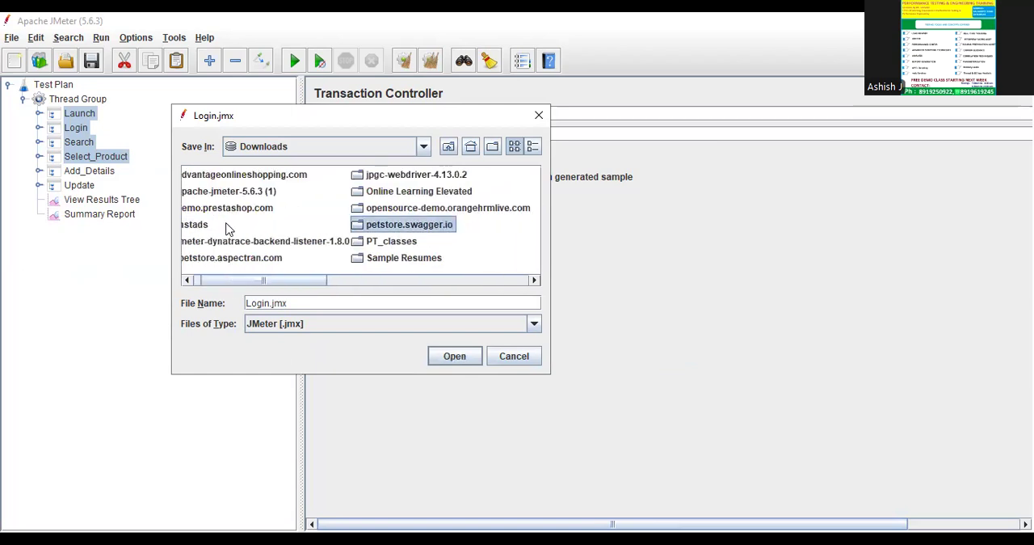
click(226, 224)
double_click(380, 241)
double_click(218, 176)
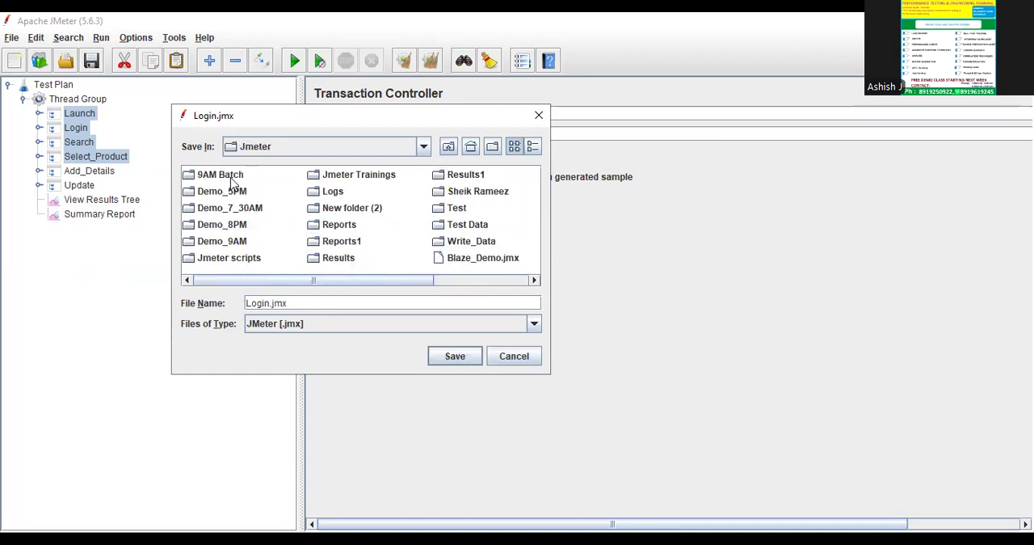
double_click(231, 178)
Name the test fragment file Fragment_Section and save it in the 9AM Batch folder.
triple_click(332, 308)
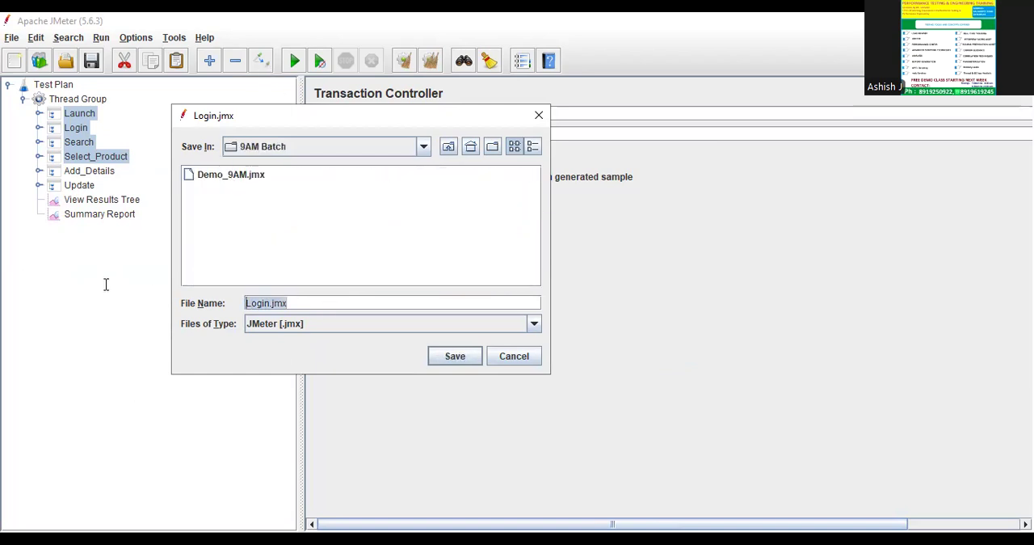
text(Fragment)
text(_Section)
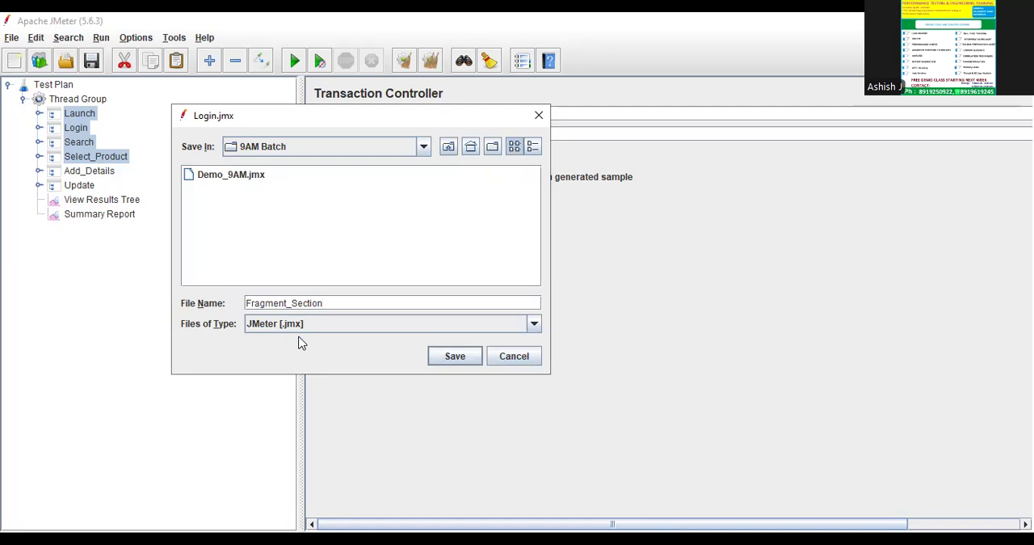
click(455, 356)
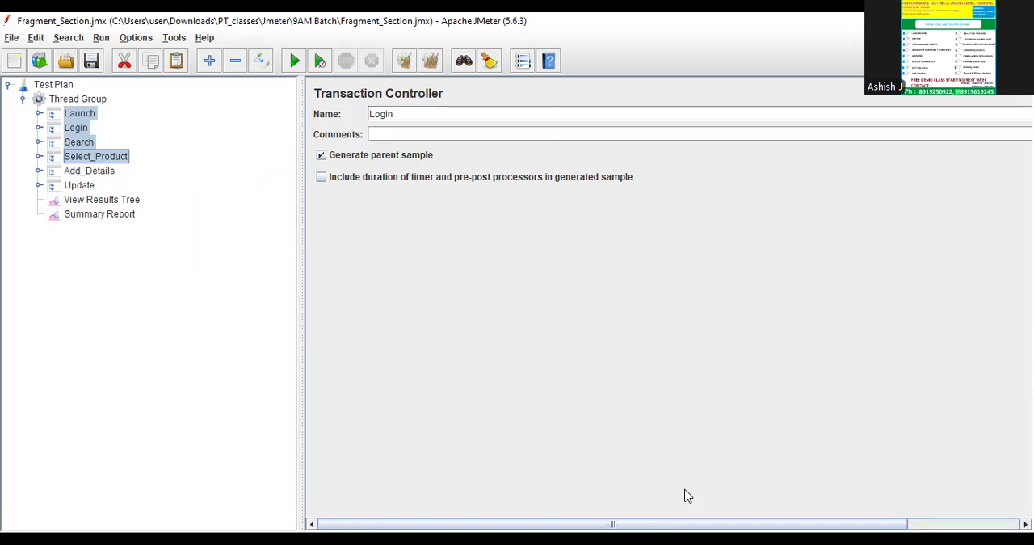
Switch to File Explorer and check the 9AM Batch folder for the saved fragment file, returning to JMeter.
key(alt+Tab)
double_click(287, 179)
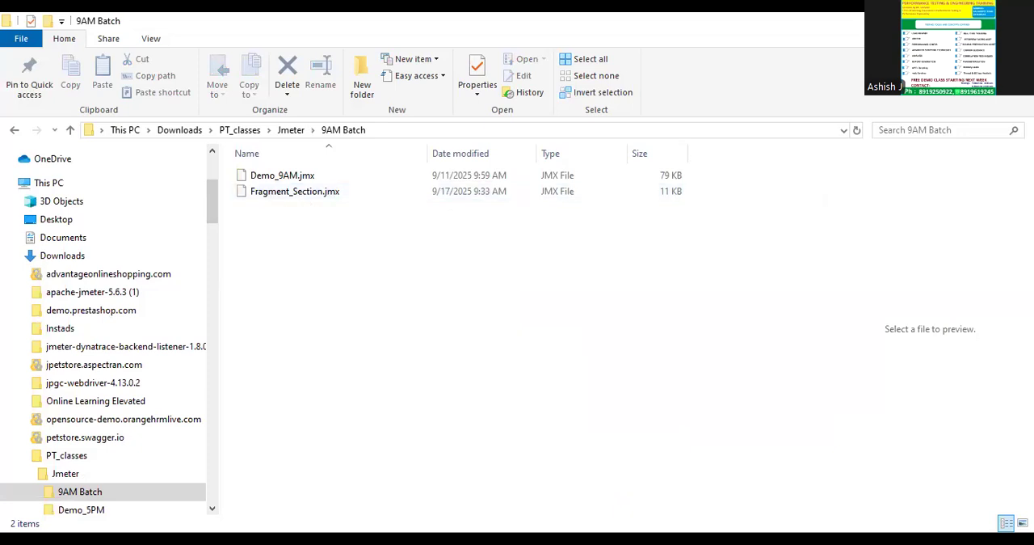
key(alt+Tab)
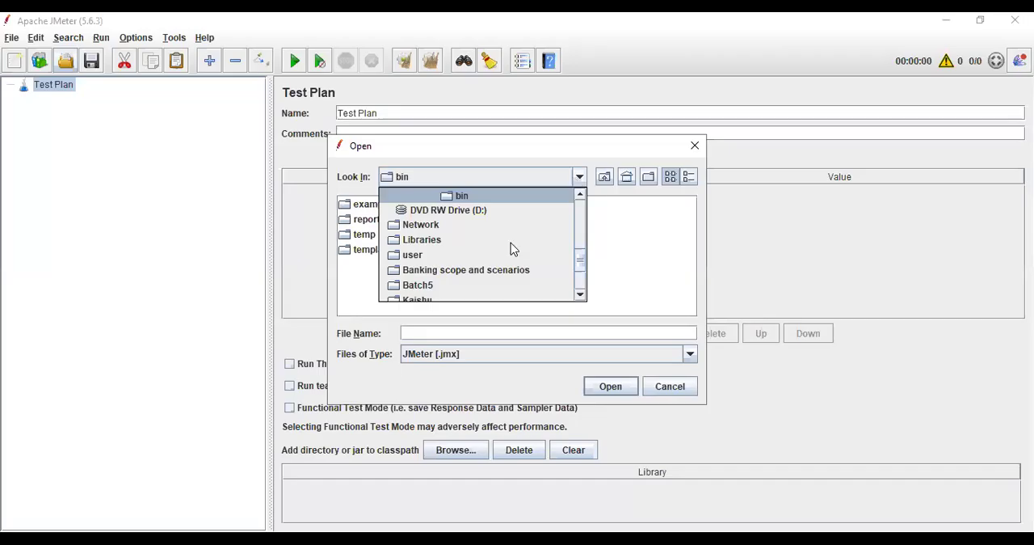
Open Fragment_Section.jmx from the 9AM Batch folder under Downloads, PT_classes and Jmeter.
scroll(466, 264, up, 5)
scroll(466, 264, up, 3)
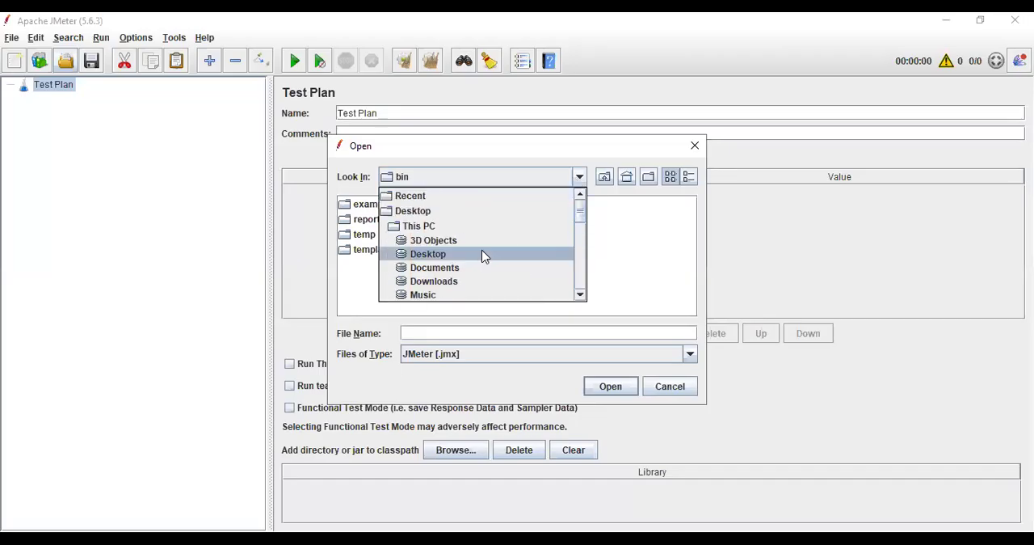
scroll(454, 247, down, 2)
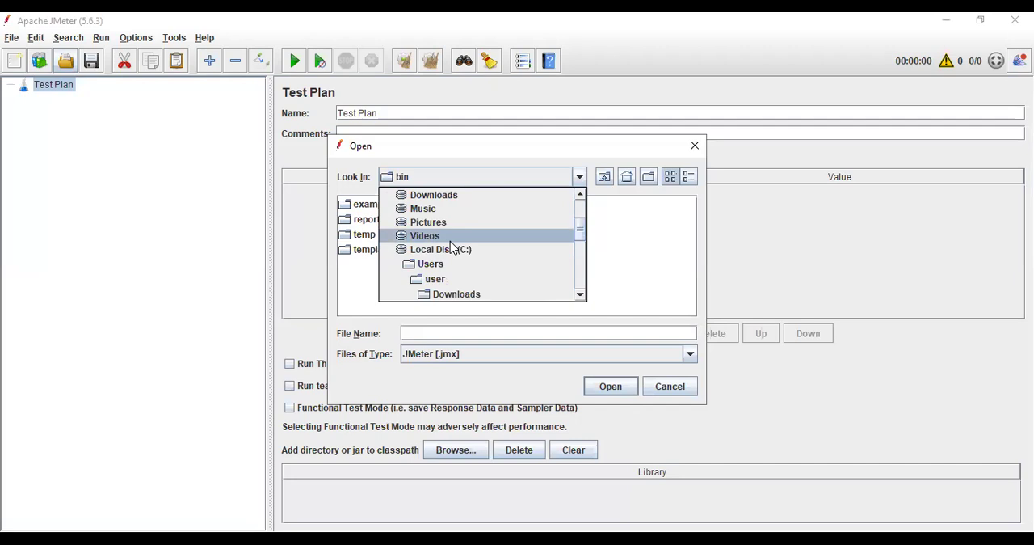
click(465, 200)
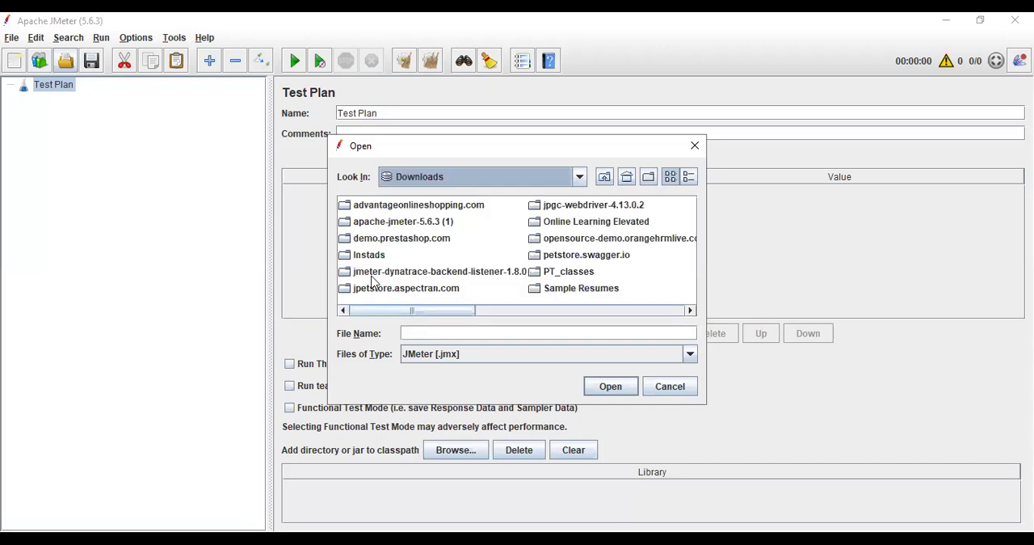
click(588, 256)
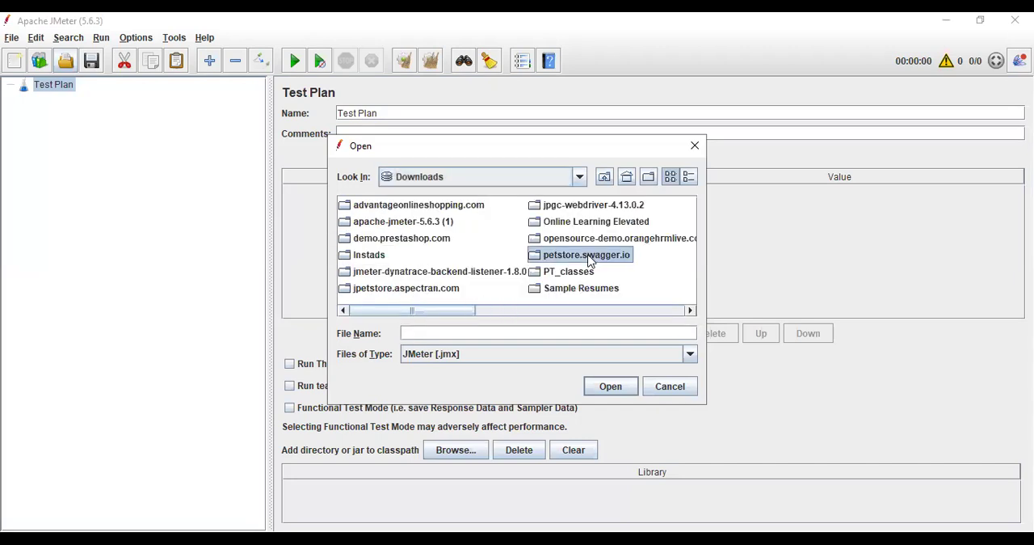
double_click(593, 272)
double_click(362, 206)
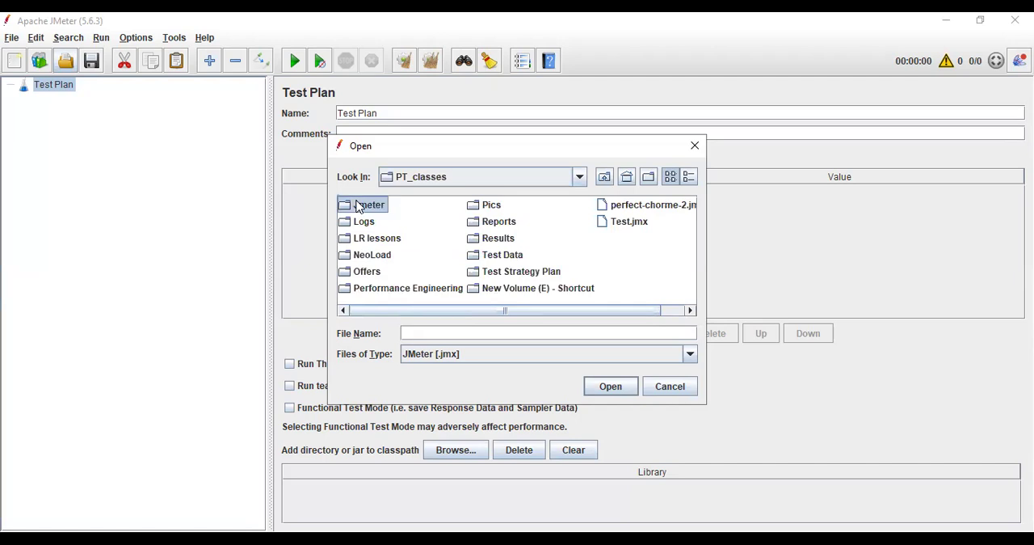
double_click(380, 211)
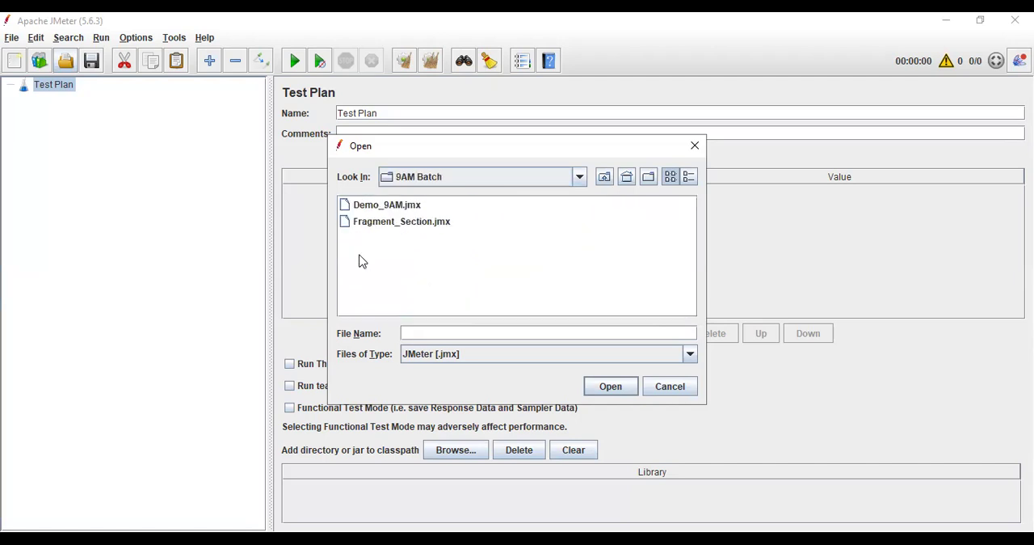
click(417, 227)
double_click(417, 227)
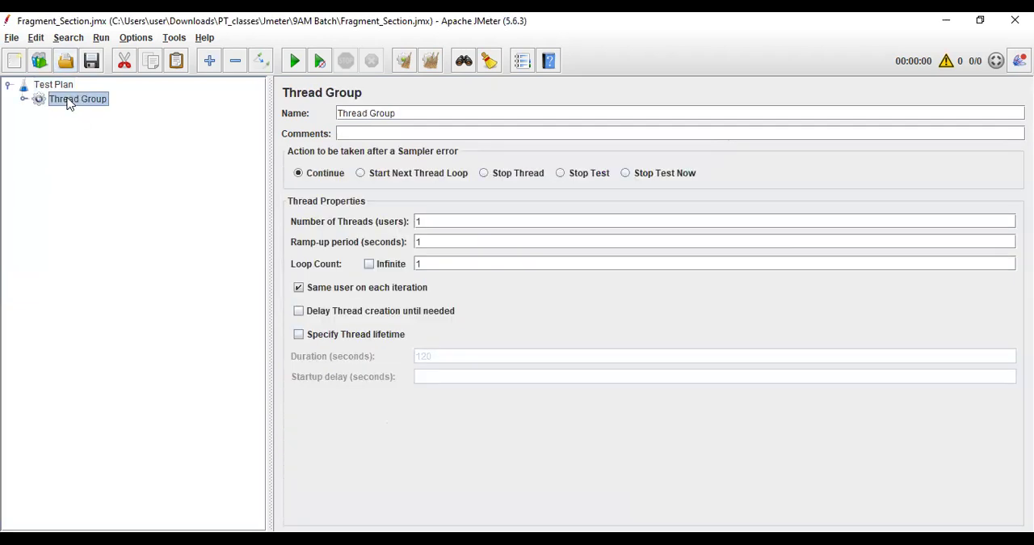
Expand the Thread Group to inspect Select_Product and the Include Controller's file path, closing the JMeter window when finished.
click(23, 99)
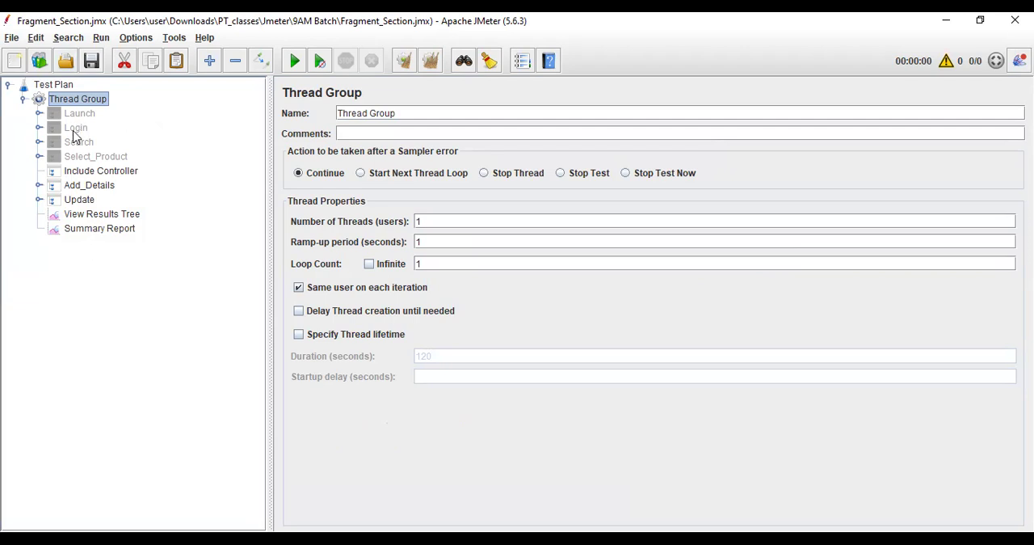
click(76, 159)
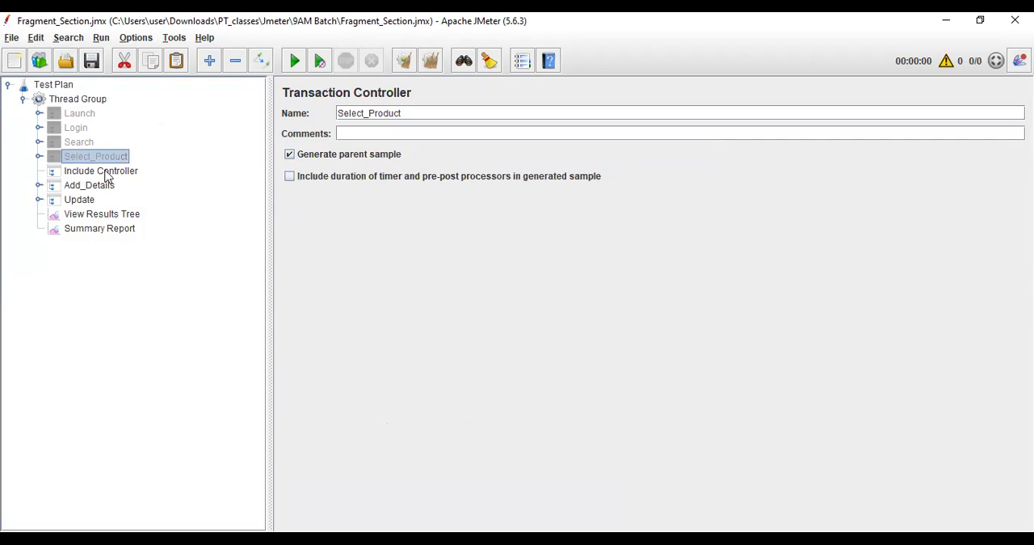
click(107, 174)
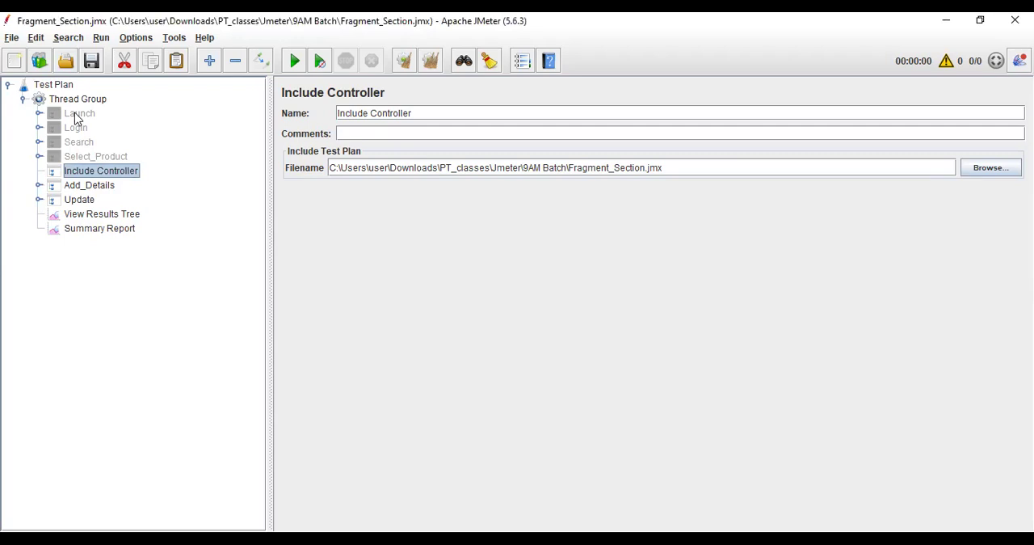
click(1015, 20)
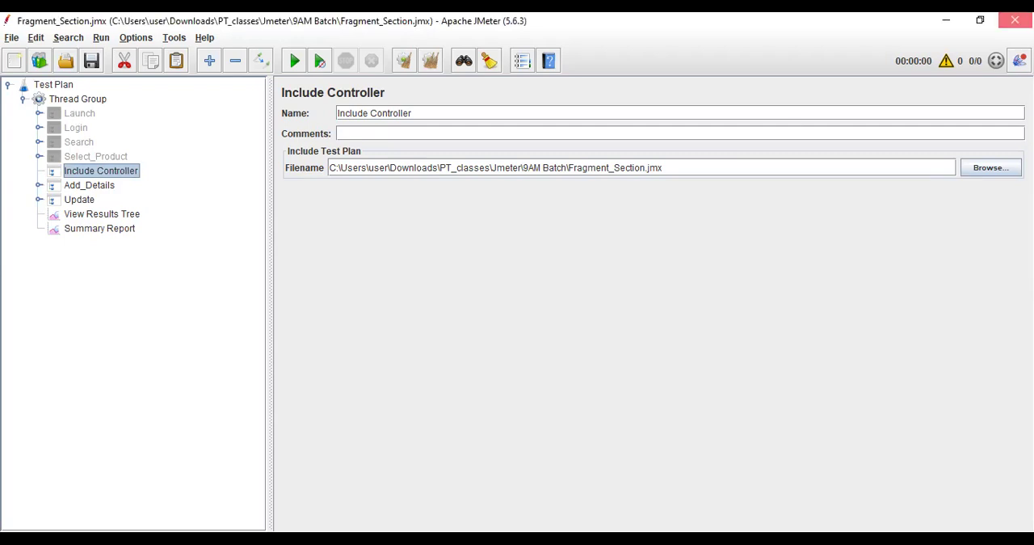
Enable the Launch, Login, Search and Select_Product controllers and try to save the selection to a file.
click(517, 296)
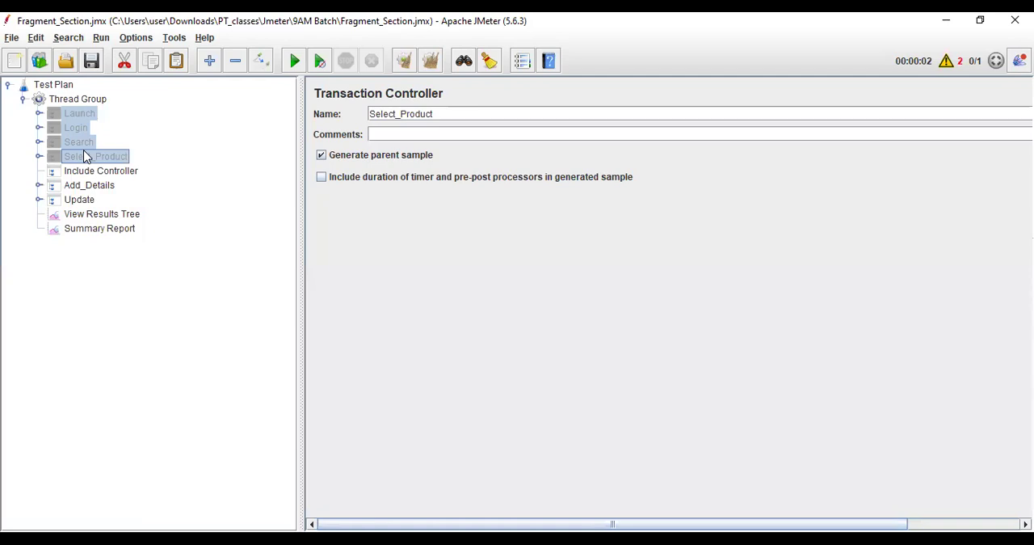
key(ctrl+t)
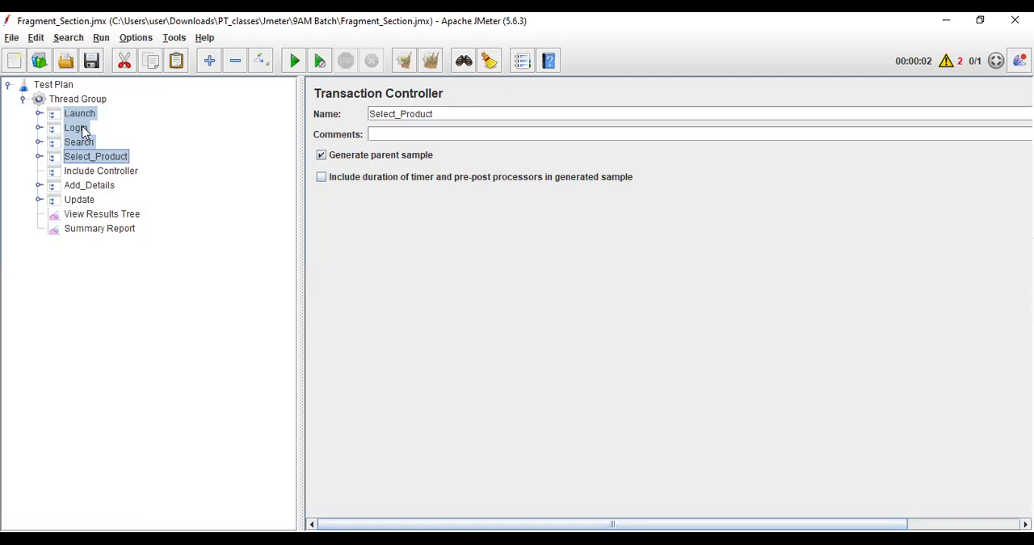
right_click(84, 132)
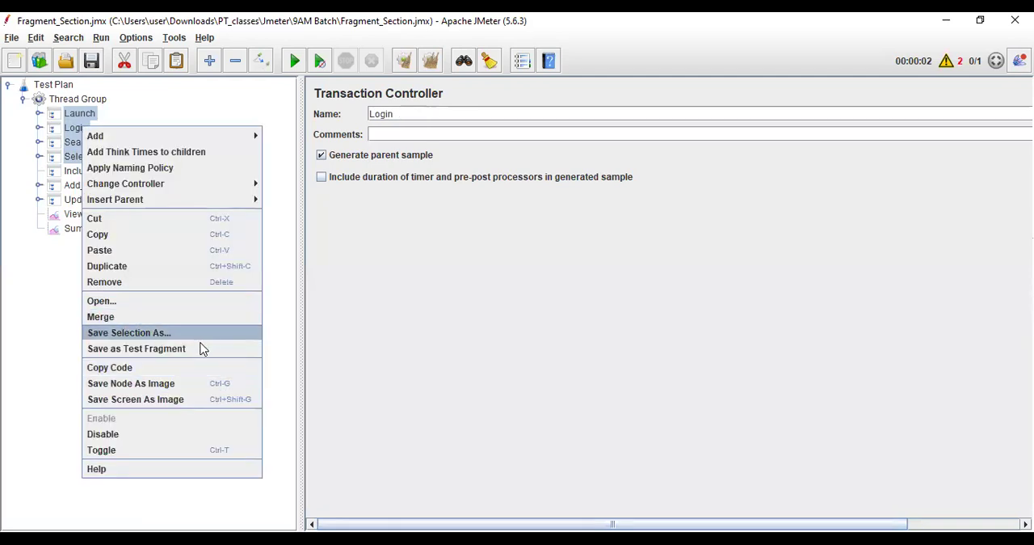
click(148, 334)
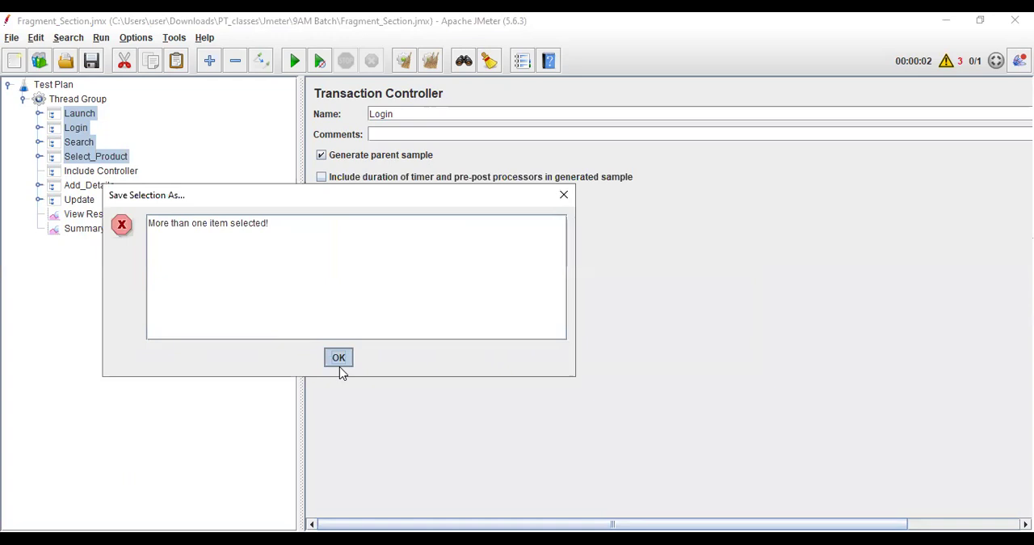
click(339, 364)
Save the selected Launch, Login, Search and Select_Product controllers as a test fragment named Fragment in the 9AM Batch folder.
right_click(79, 127)
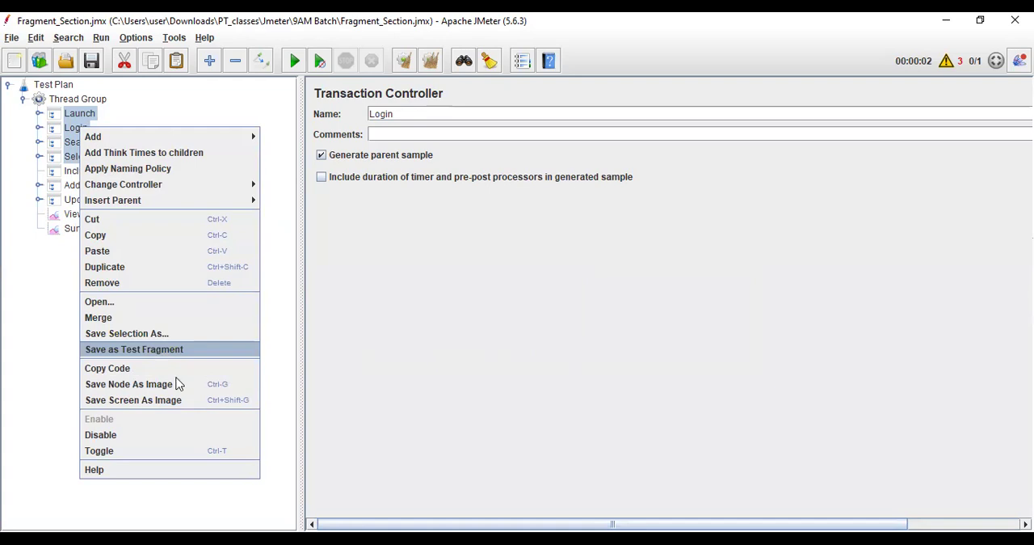
click(135, 349)
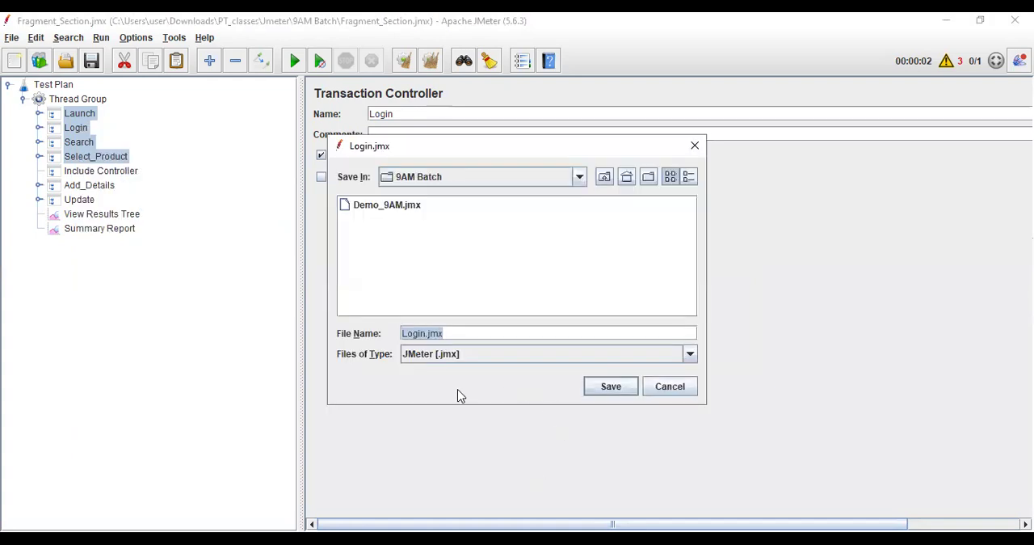
text(Frea)
key(BackSpace)
key(BackSpace)
text(agment)
click(605, 389)
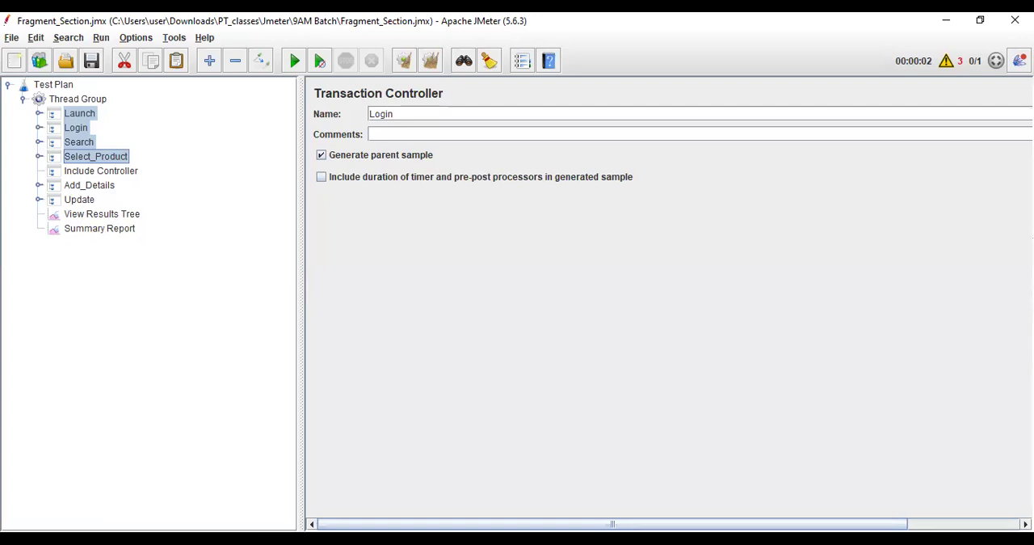
Switch to the second JMeter window and open Fragment.jmx from Downloads, PT_classes, Jmeter, 9AM Batch.
key(alt+Tab)
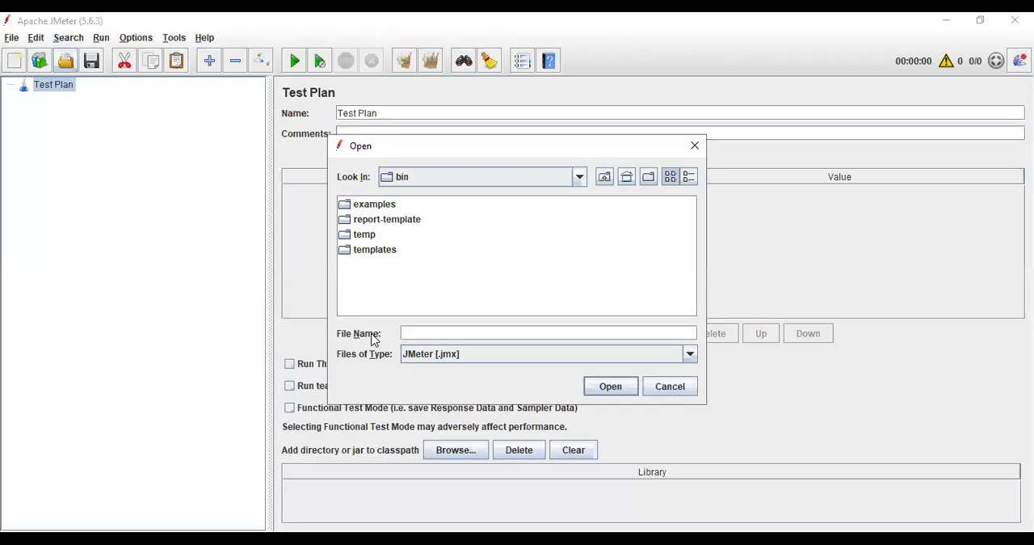
click(578, 177)
scroll(485, 267, up, 5)
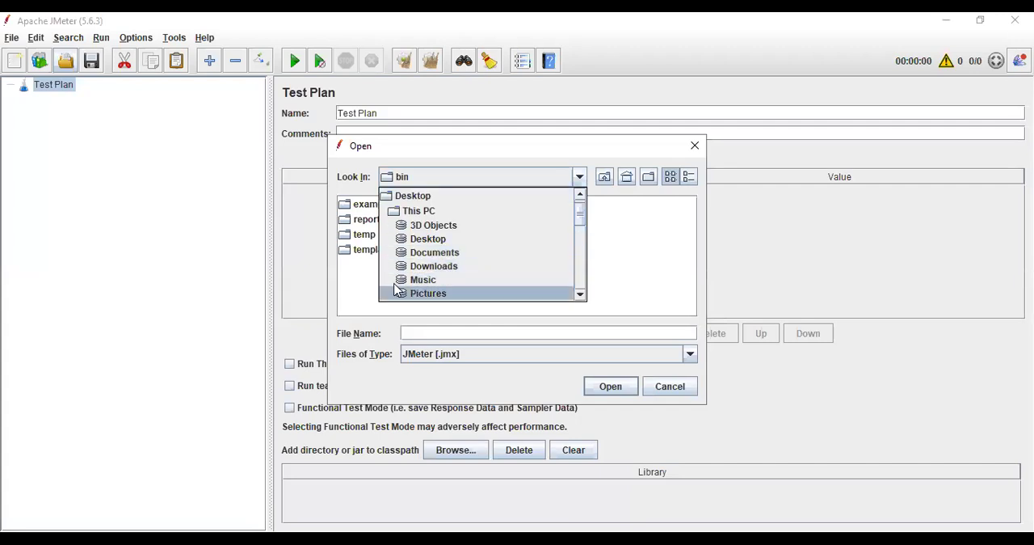
click(485, 267)
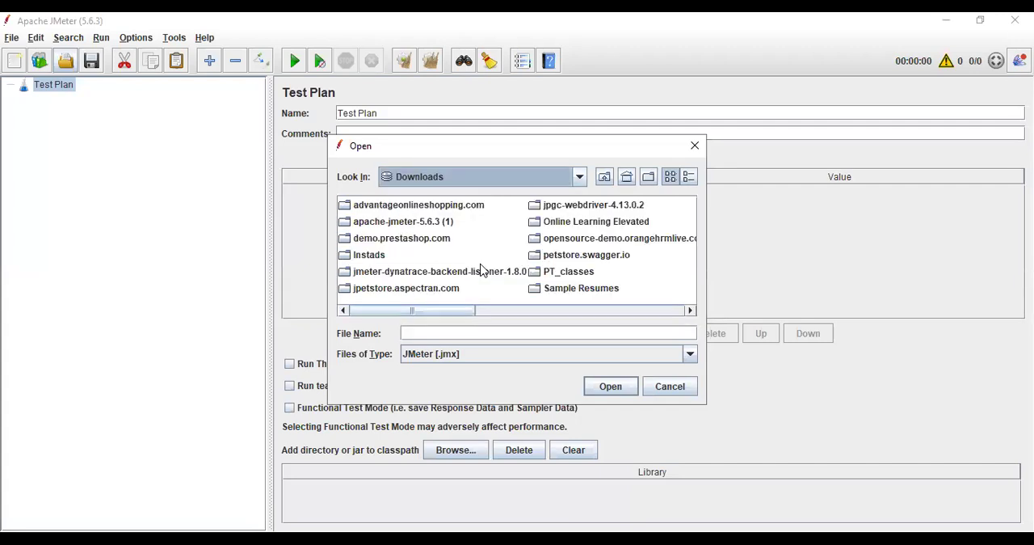
double_click(566, 271)
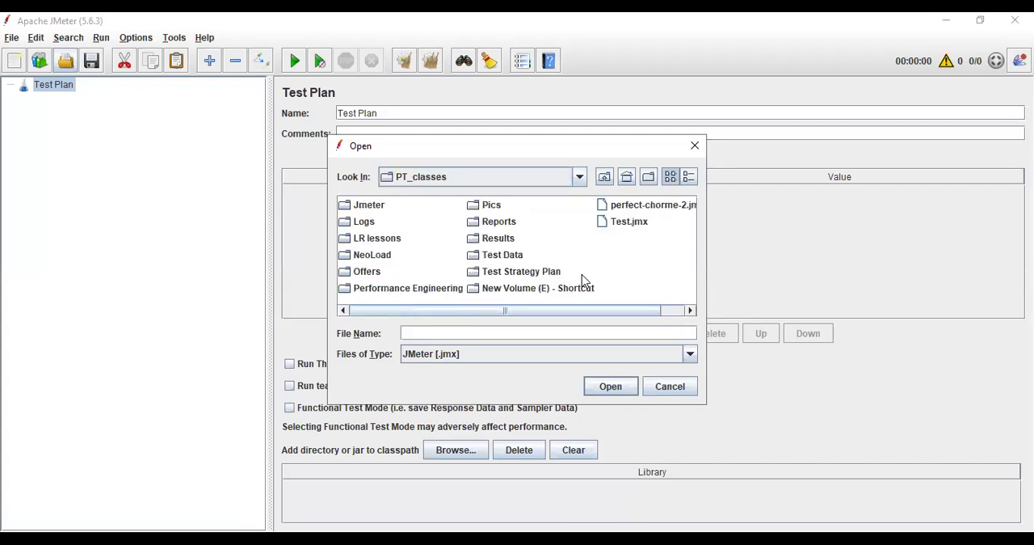
click(373, 207)
double_click(373, 207)
click(382, 209)
double_click(382, 209)
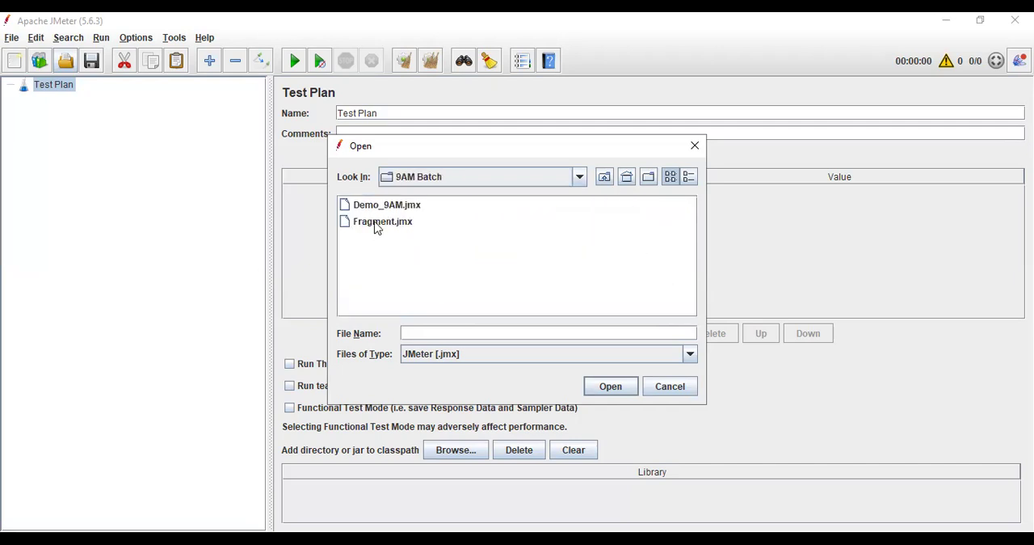
click(377, 227)
double_click(378, 228)
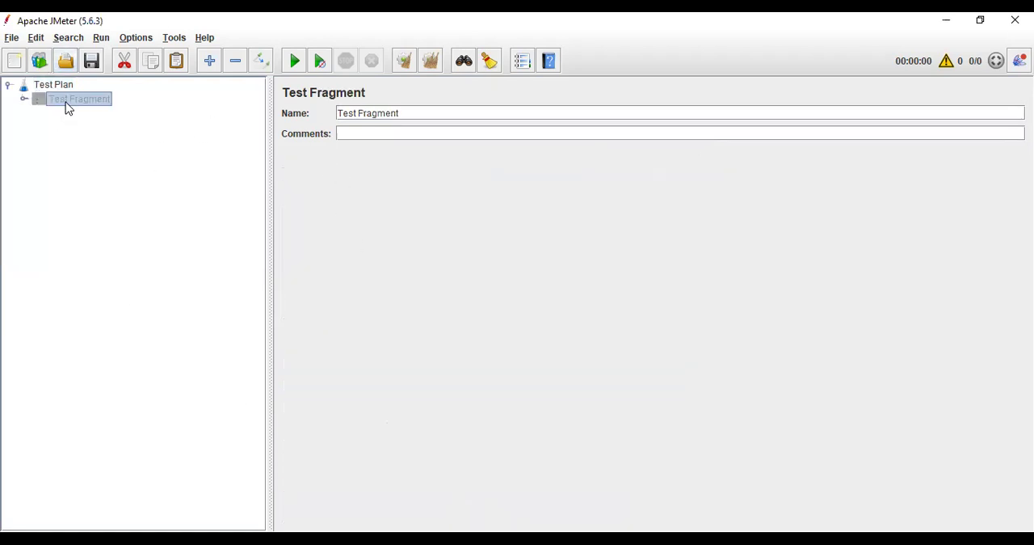
Expand the Test Fragment to examine which transaction controllers it contains, collapsing it when finished.
click(24, 100)
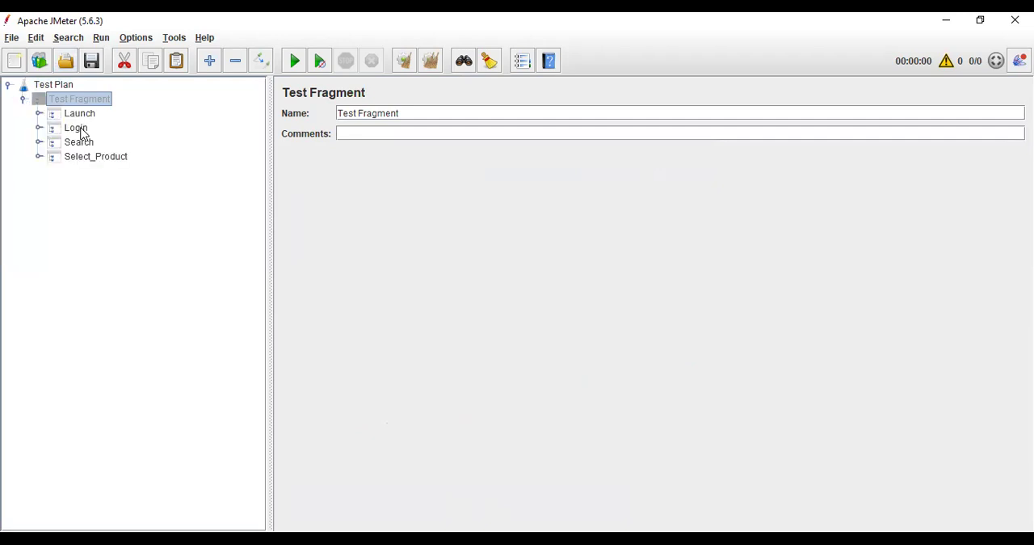
click(24, 99)
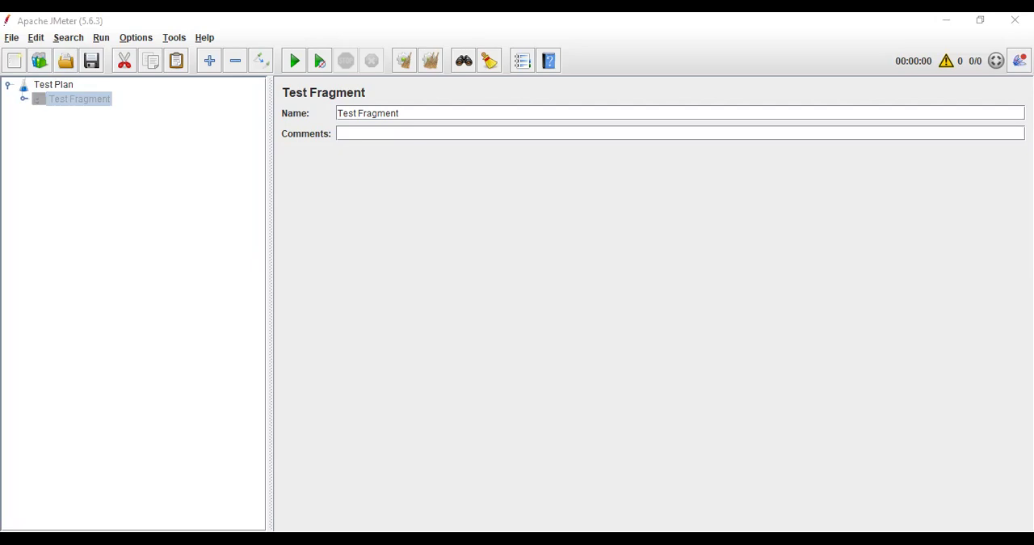
click(26, 106)
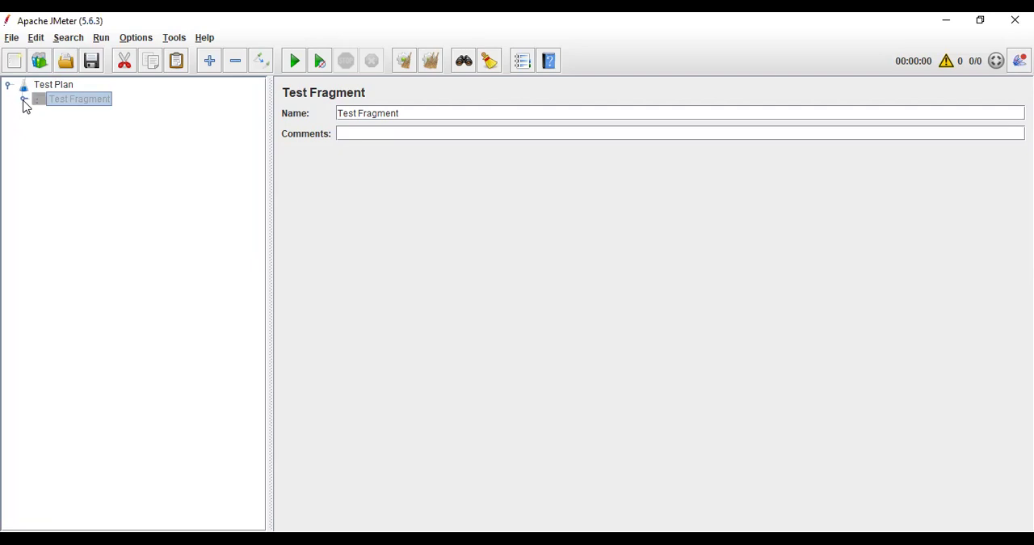
click(40, 86)
click(23, 100)
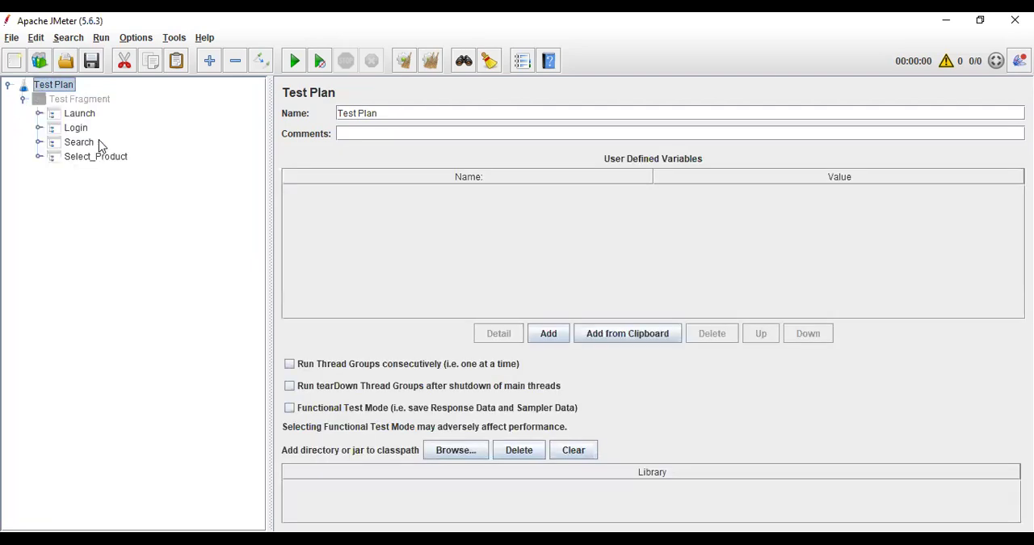
click(23, 99)
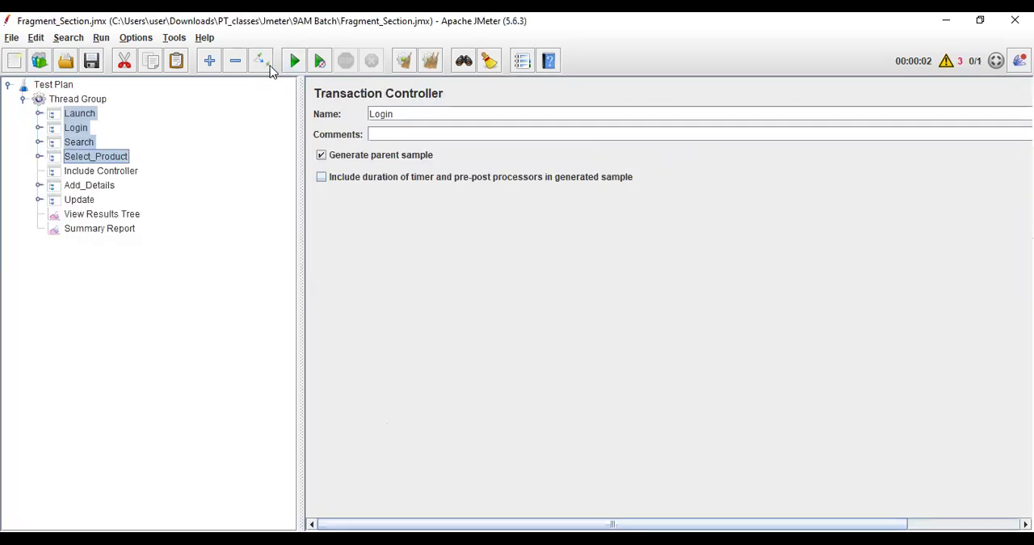
In the Fragment_Section.jmx window, disable Launch, Login, Search, Select_Product and Update, and set the Include Controller's file to Fragment.jmx in 9AM Batch.
key(ctrl+t)
click(115, 172)
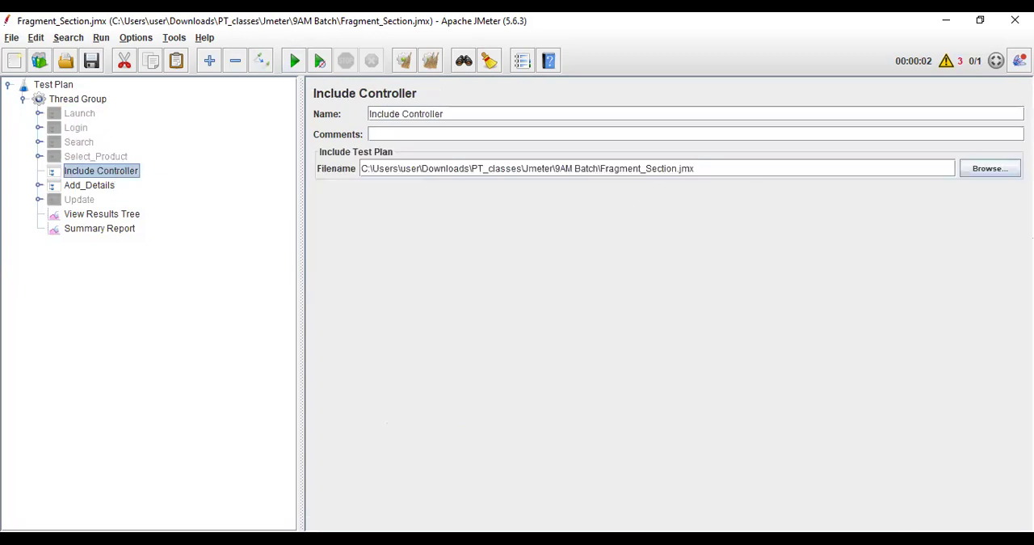
click(1006, 173)
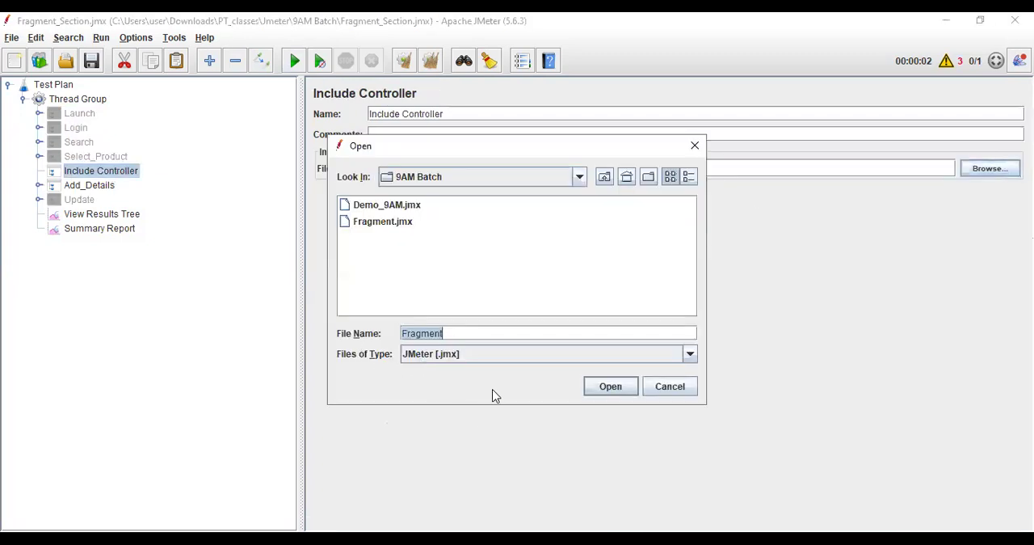
click(366, 224)
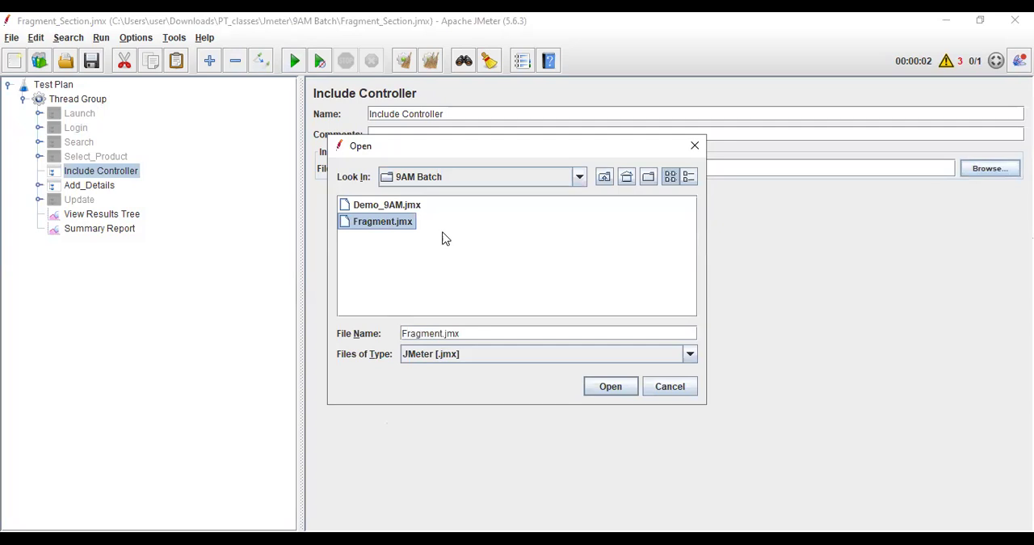
click(604, 388)
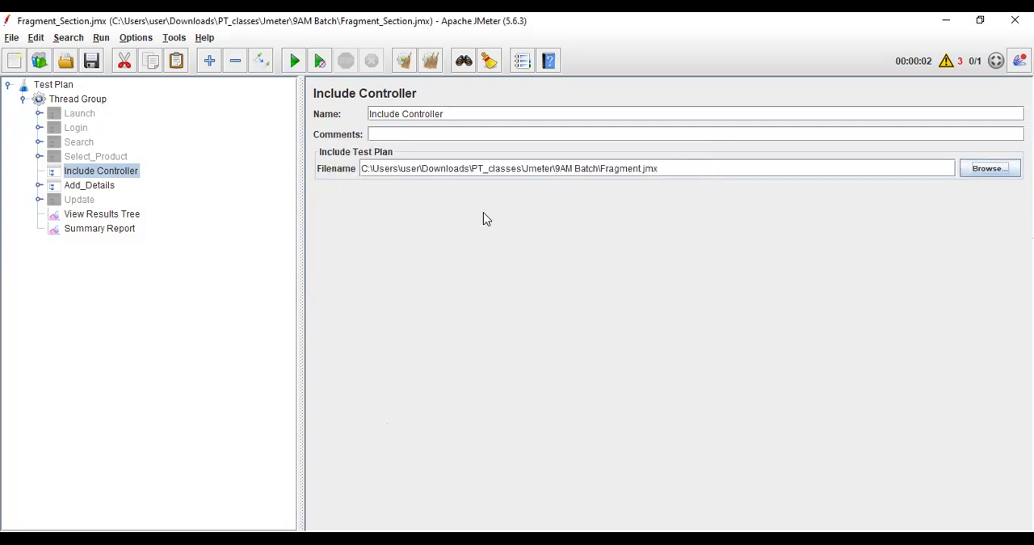
Run the test plan and inspect the Select_Product and Add_Details samples in View Results Tree.
click(94, 218)
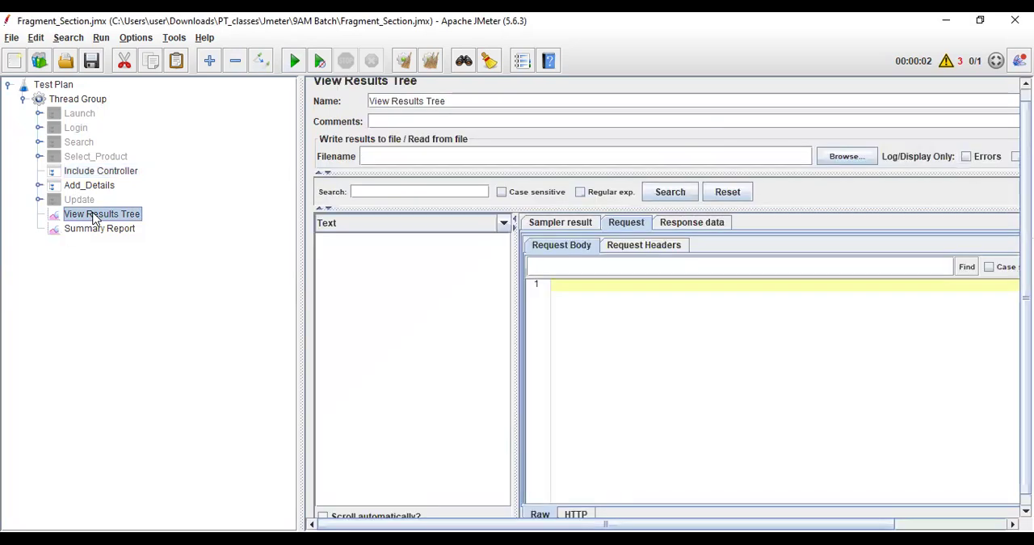
click(294, 61)
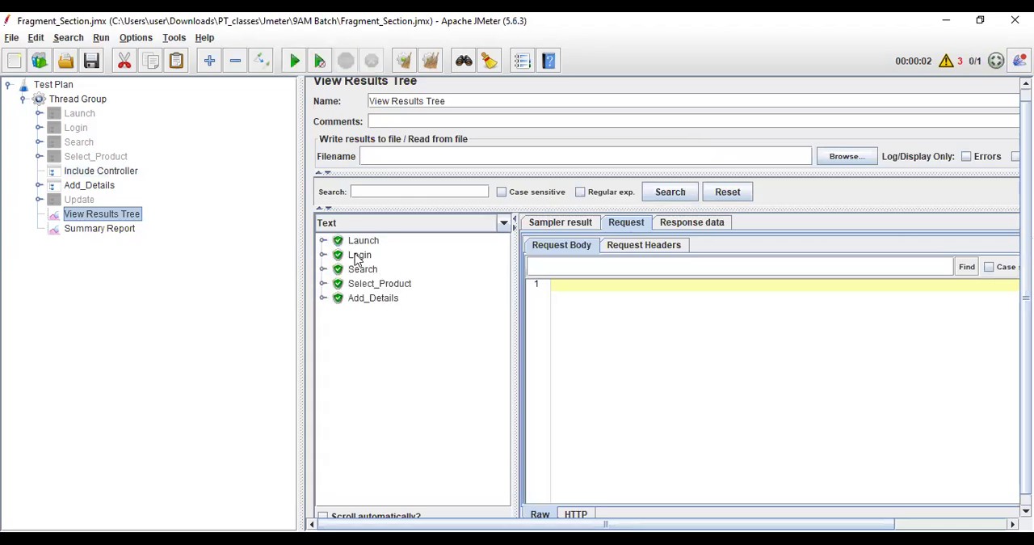
click(382, 286)
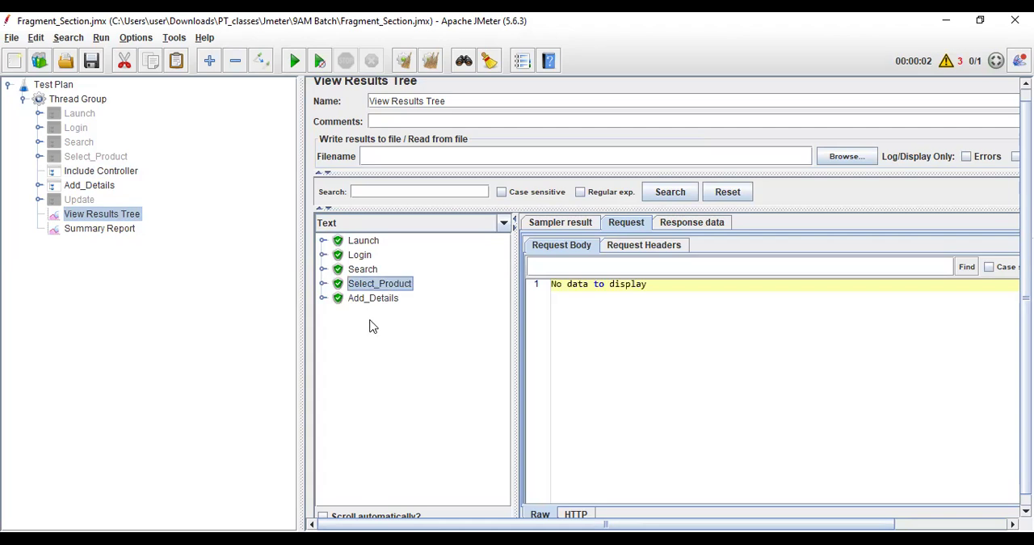
click(374, 300)
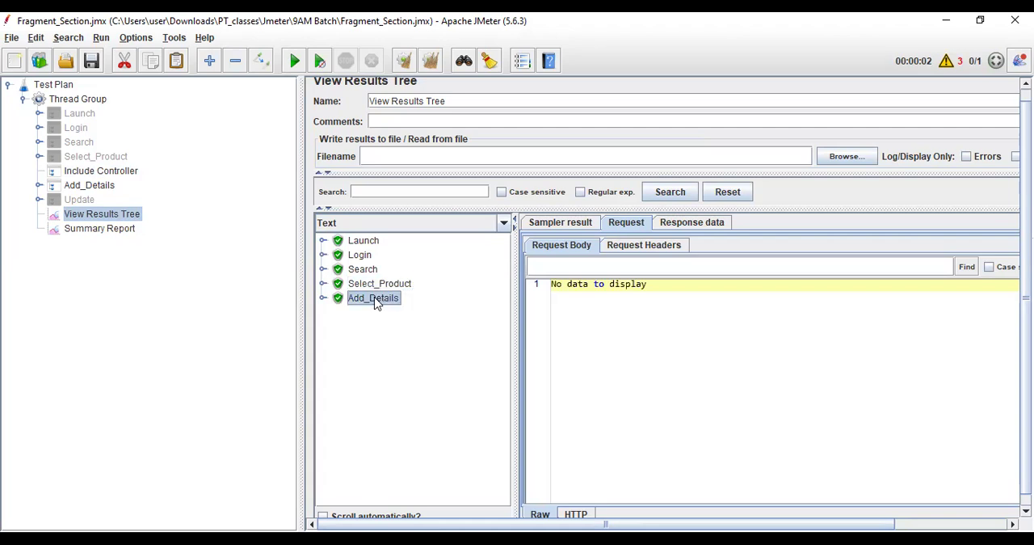
Enable the Update controller and remove the disabled Launch, Login, Search and Select_Product controllers from the Thread Group.
click(86, 201)
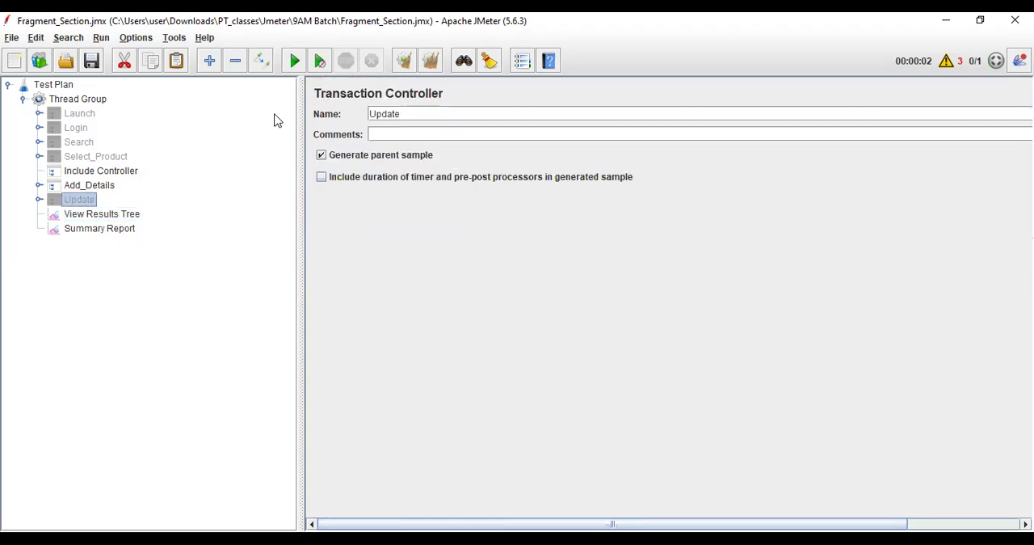
click(94, 117)
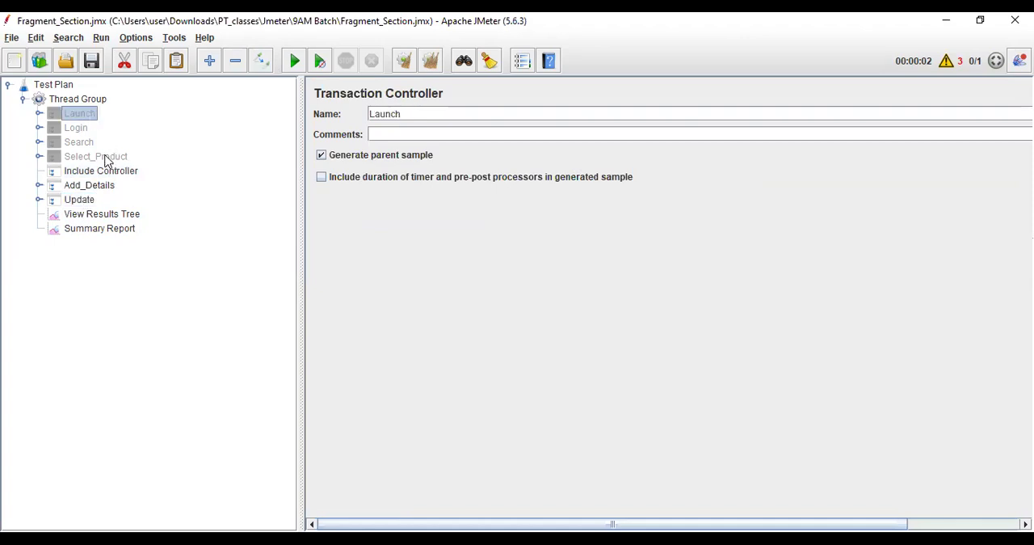
shift+click(109, 159)
right_click(74, 133)
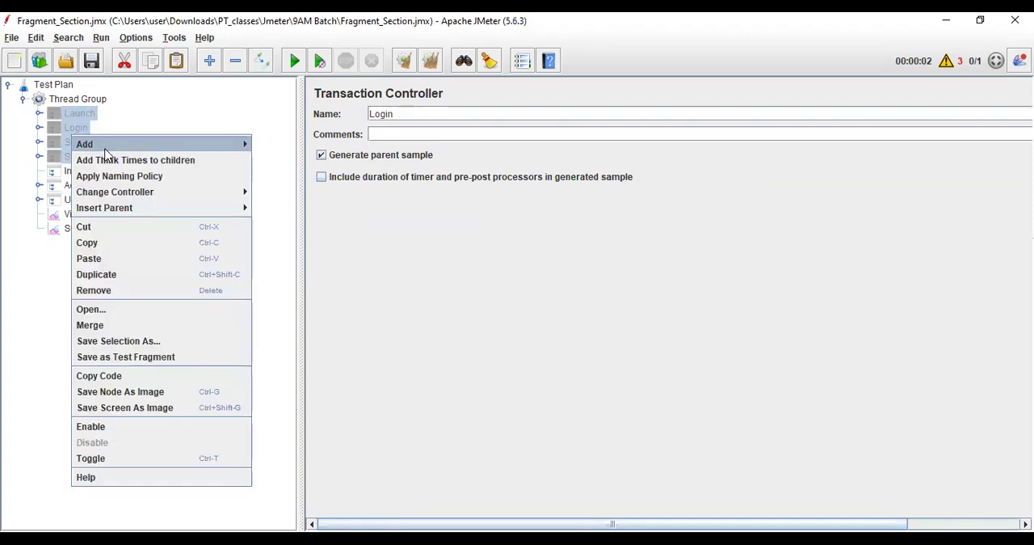
click(103, 292)
click(497, 298)
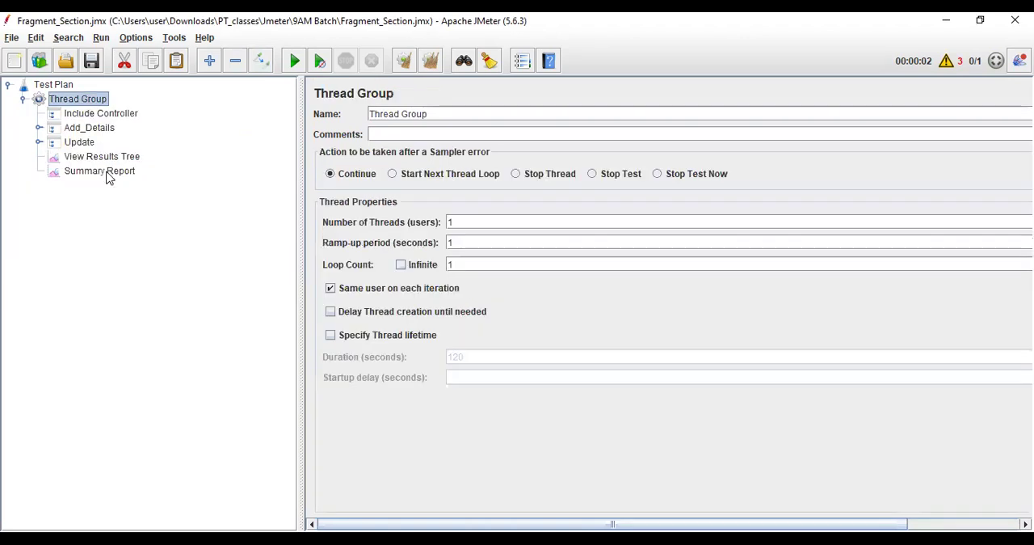
Review the Add_Details and Update controllers and the Include Controller's file path in the Thread Group.
click(88, 130)
click(81, 142)
click(92, 114)
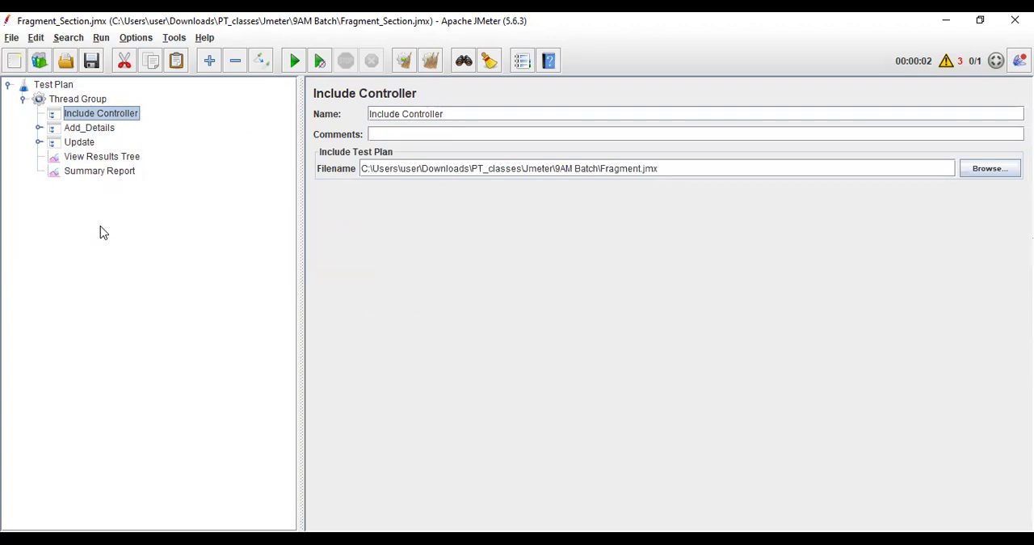
Clear all earlier results, rerun the test plan and check the Add_Details and Update samples in View Results Tree.
click(85, 159)
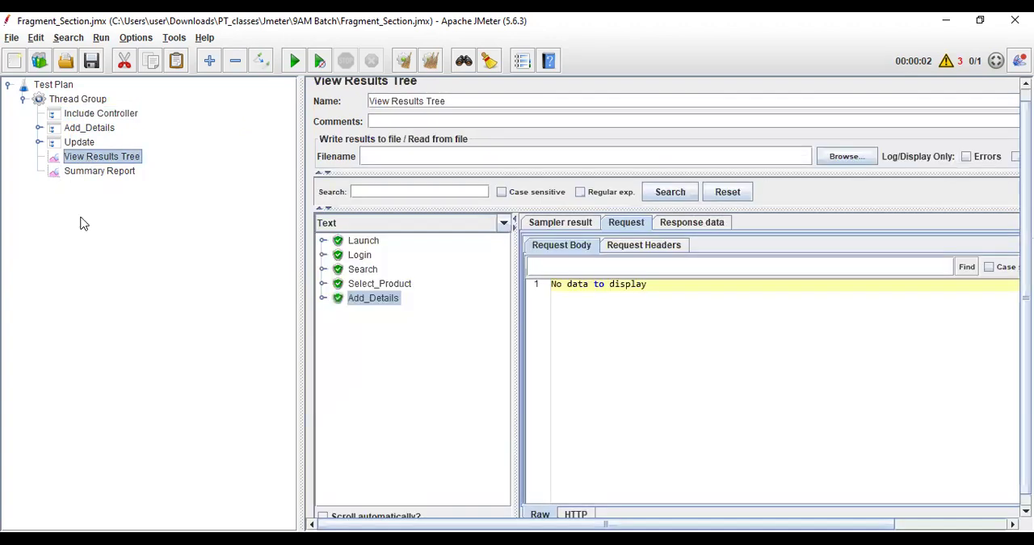
click(429, 61)
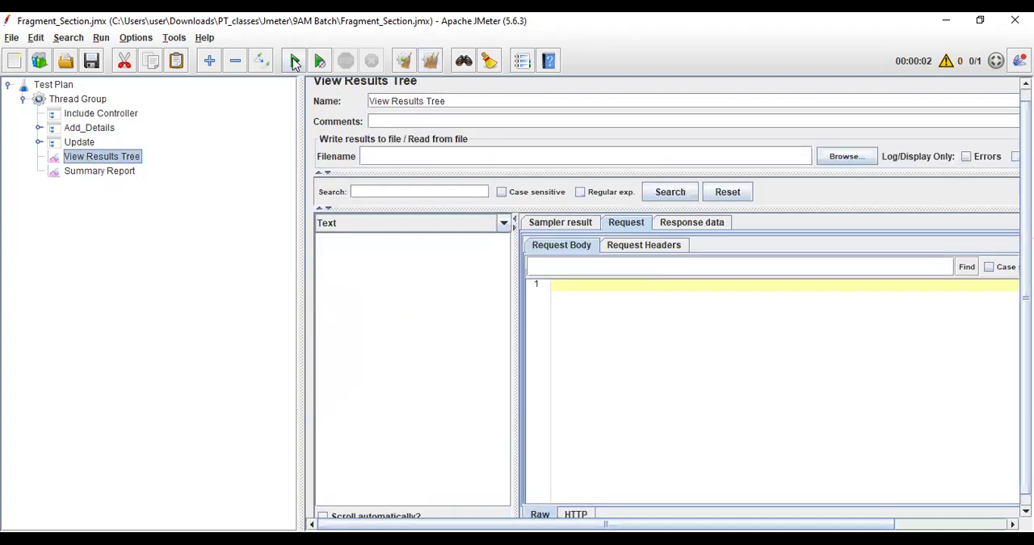
click(295, 63)
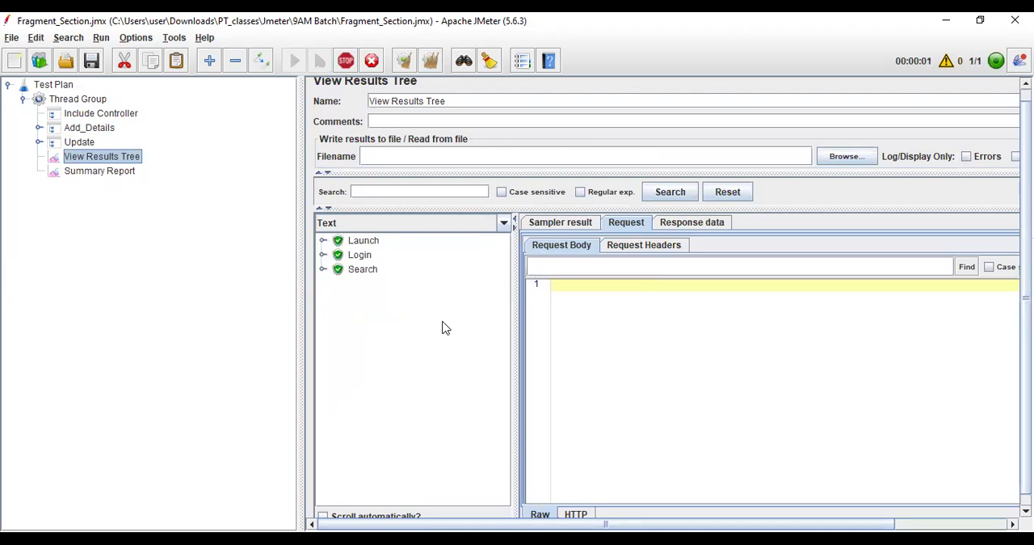
click(374, 299)
click(363, 315)
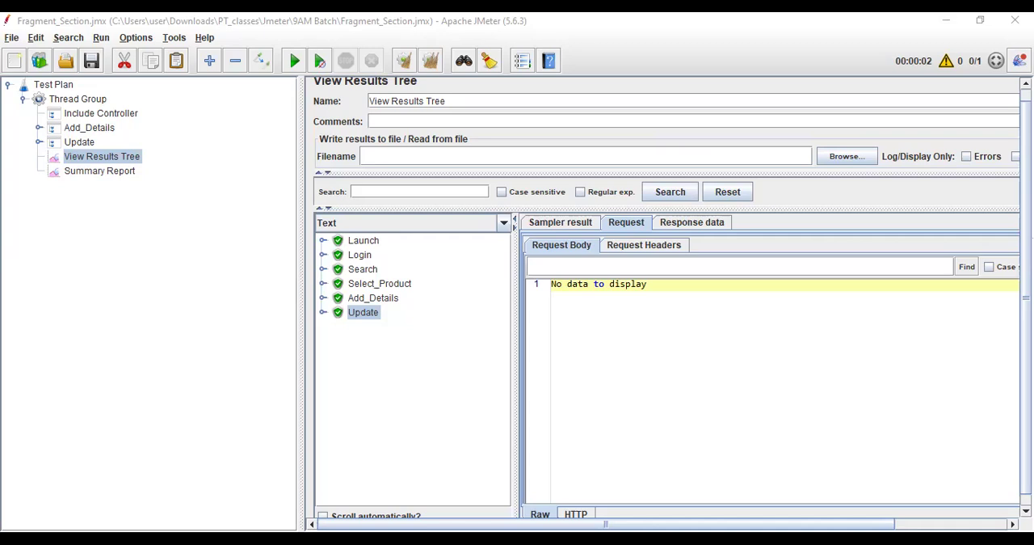
Review the Include Controller's file path, the samples in View Results Tree and the Thread Group's settings.
click(630, 409)
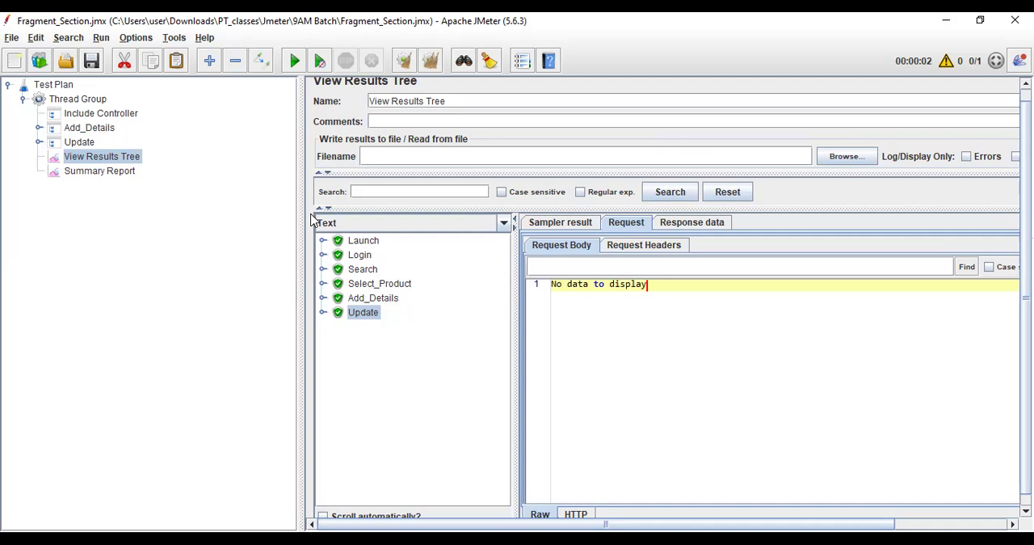
key(alt+Tab)
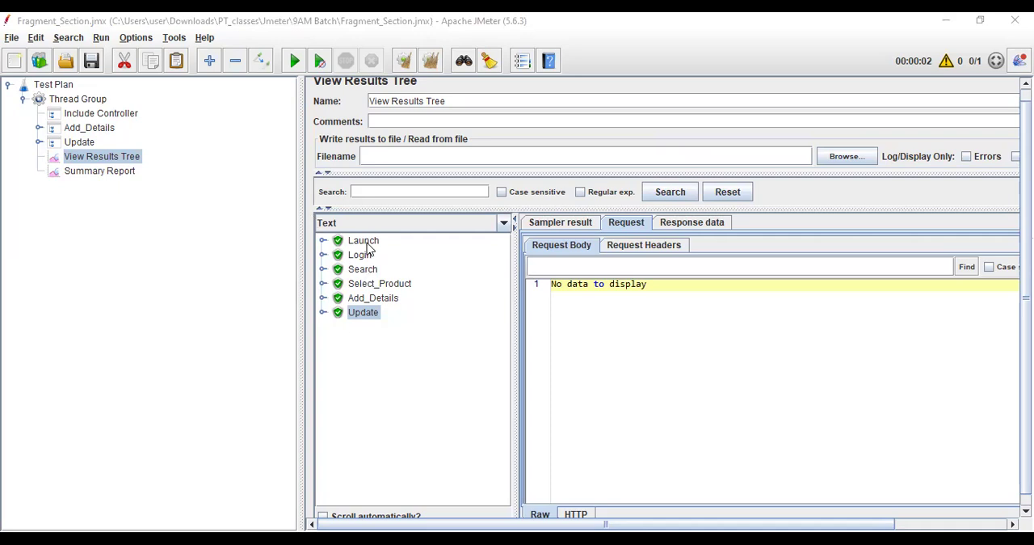
click(85, 115)
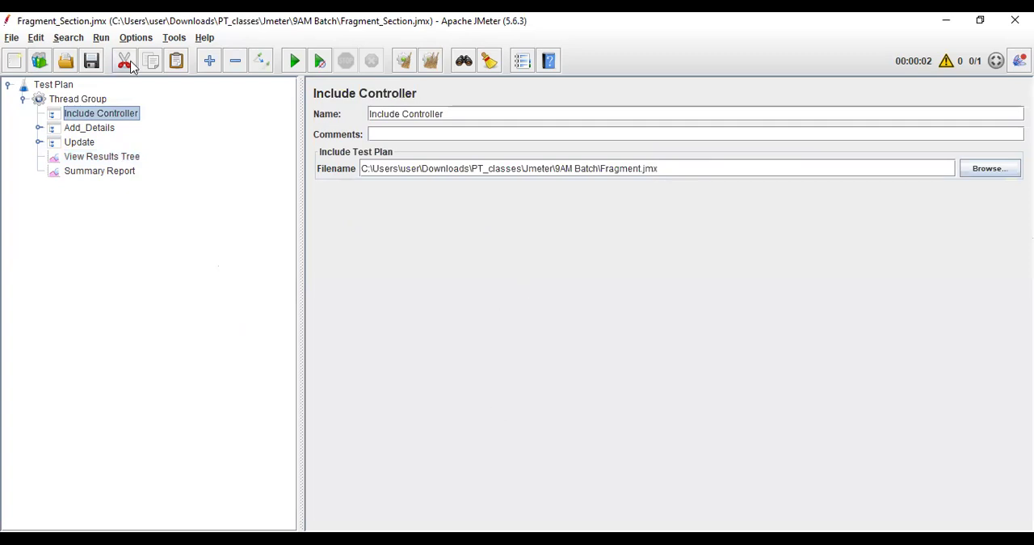
click(95, 160)
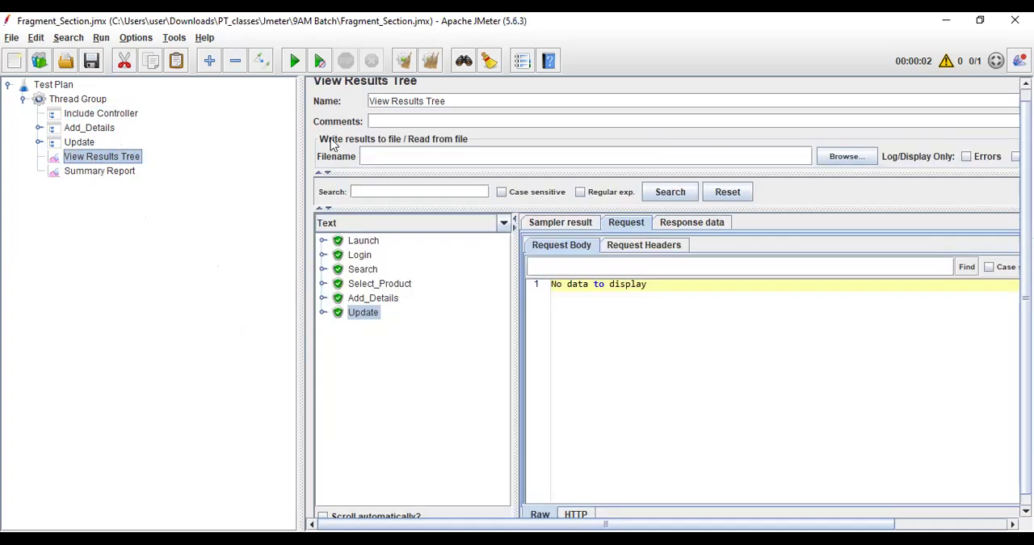
click(77, 100)
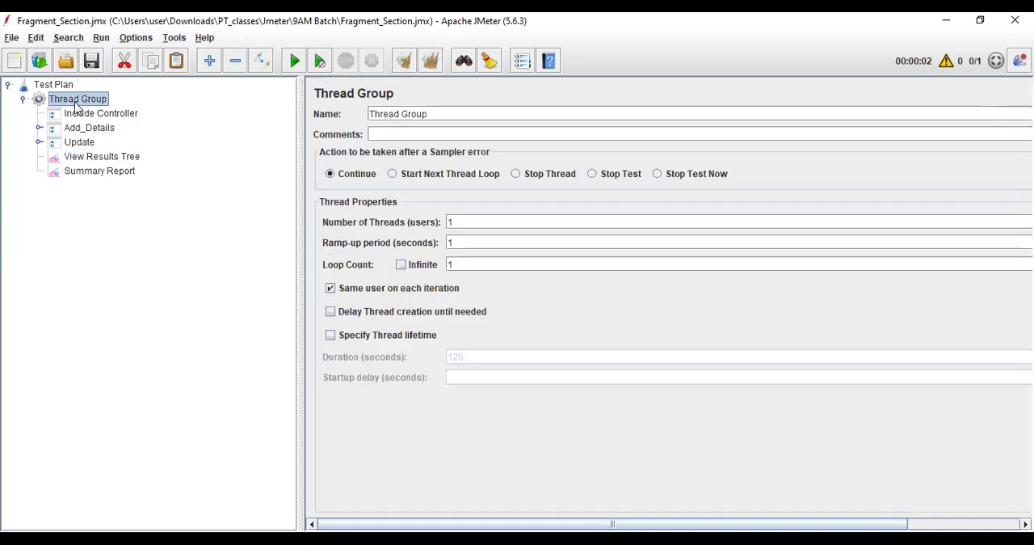
Add a second Thread Group to the Test Plan.
click(23, 98)
click(60, 87)
right_click(61, 89)
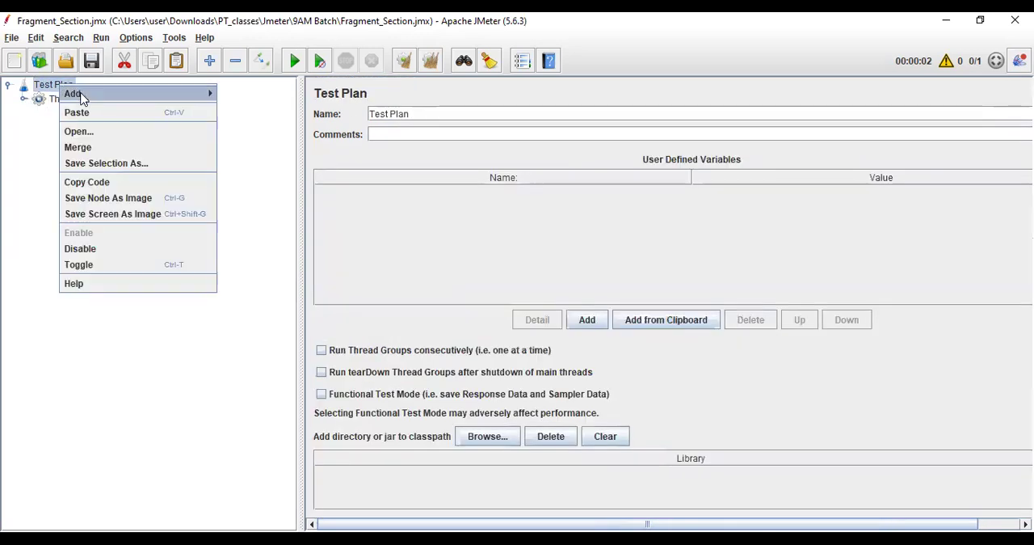
mouse_move(81, 95)
mouse_move(268, 97)
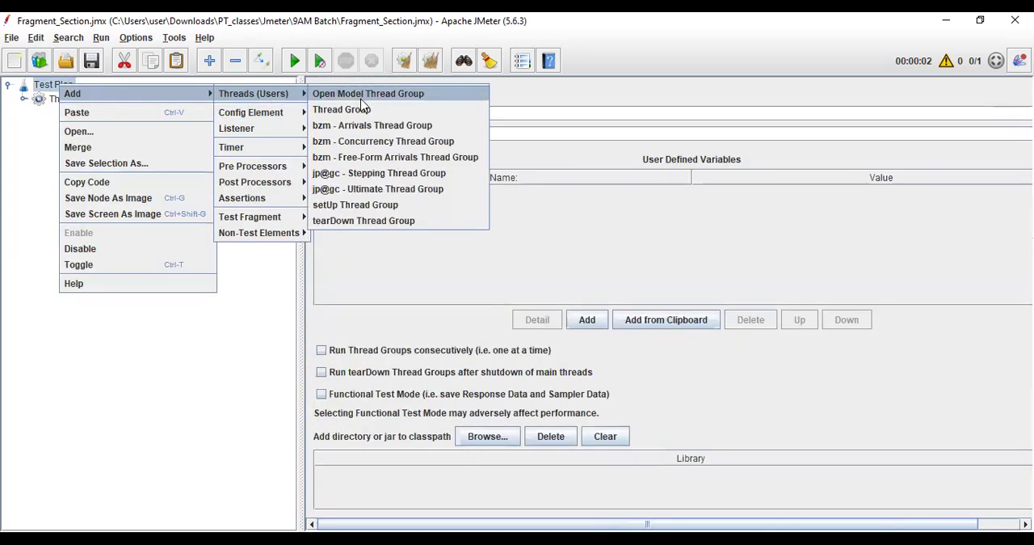
click(357, 109)
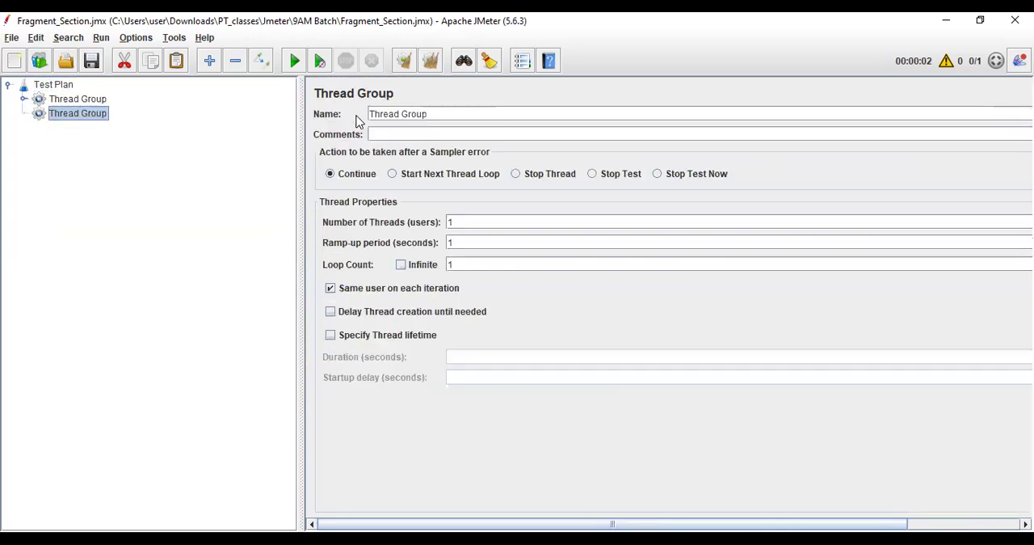
Add a blank Include Controller to the second Thread Group.
right_click(62, 119)
mouse_move(121, 125)
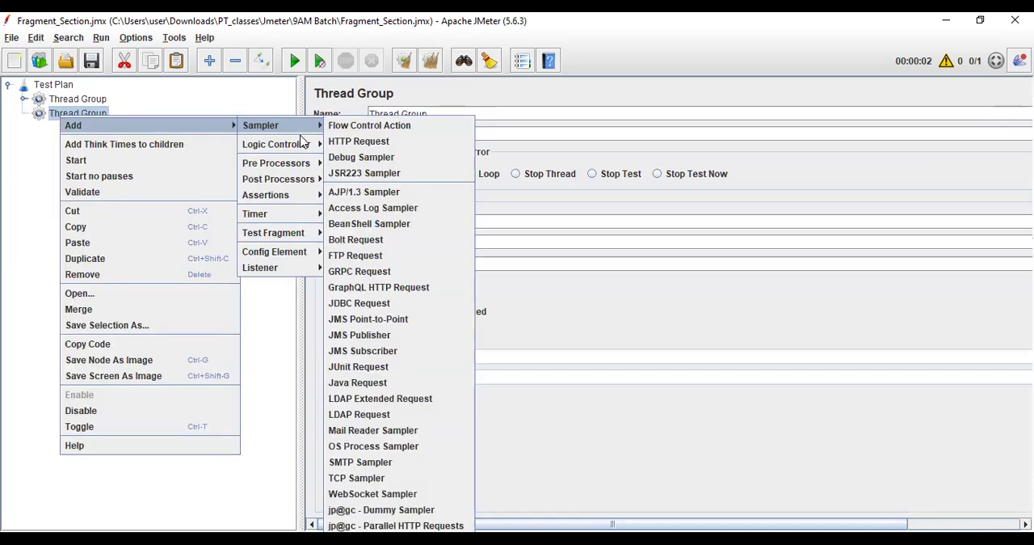
mouse_move(295, 126)
mouse_move(309, 143)
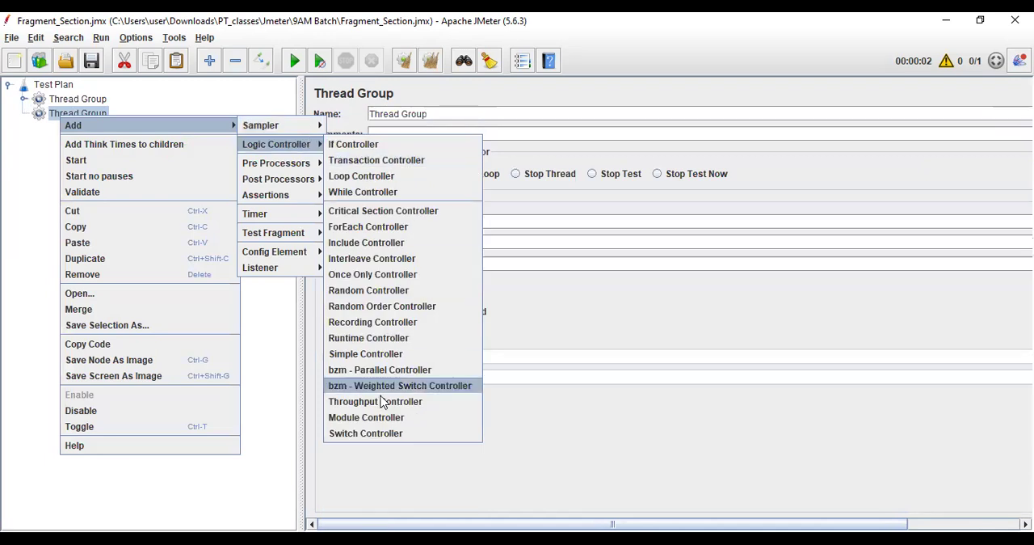
click(365, 242)
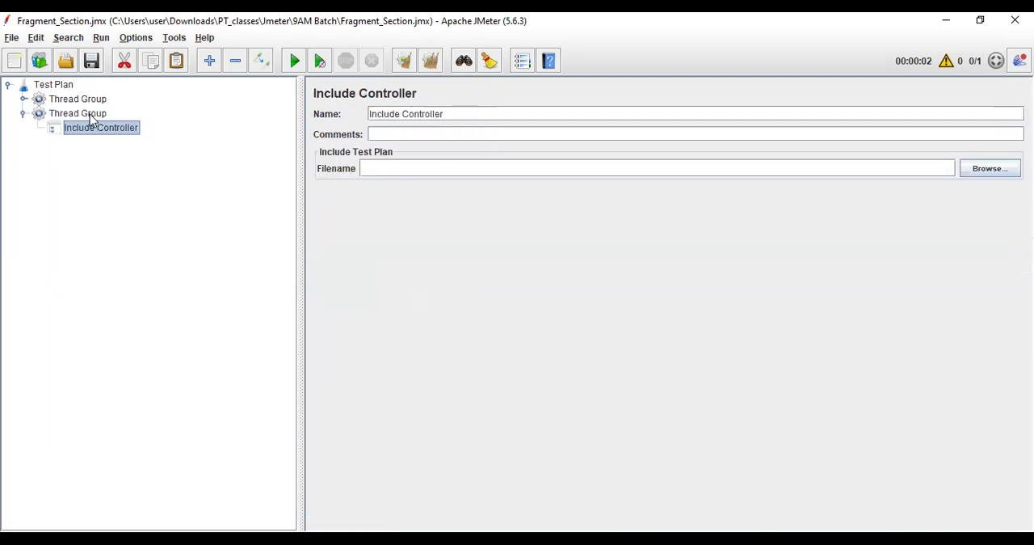
Copy the first Thread Group's Include Controller, which points to Fragment.jmx, into the second Thread Group.
click(24, 99)
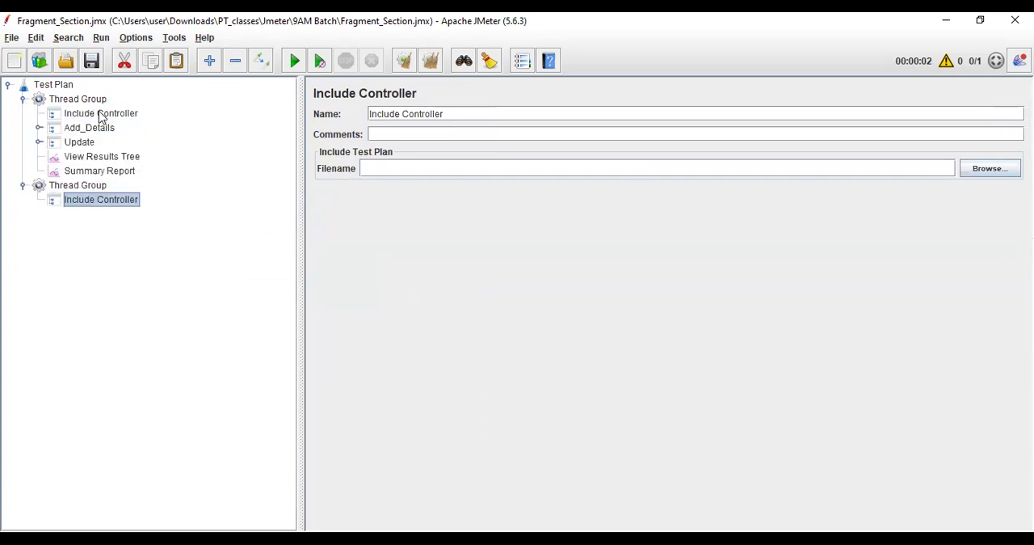
click(100, 114)
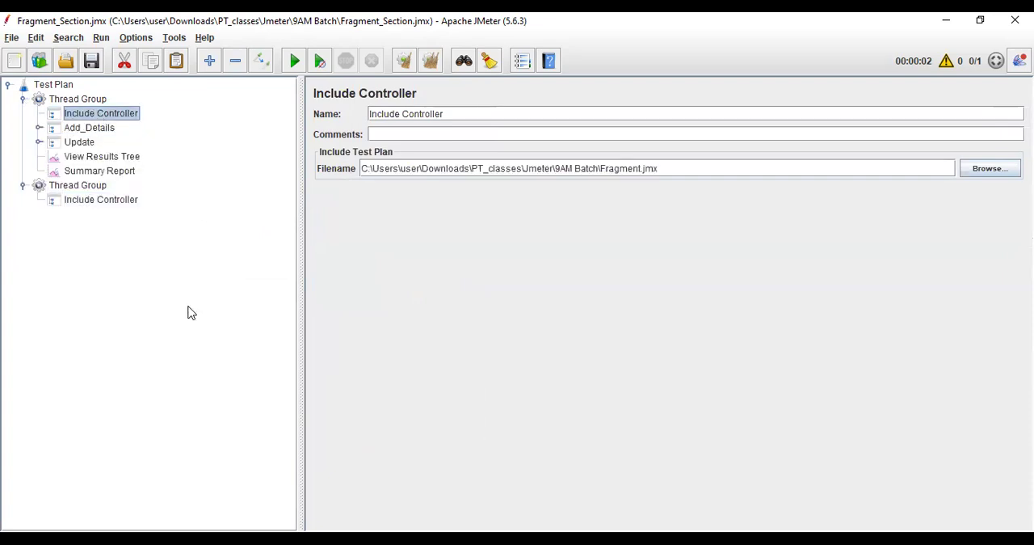
click(105, 185)
key(ctrl+v)
Remove the Include Controller without a file path from the second Thread Group and check the remaining one's path.
click(119, 202)
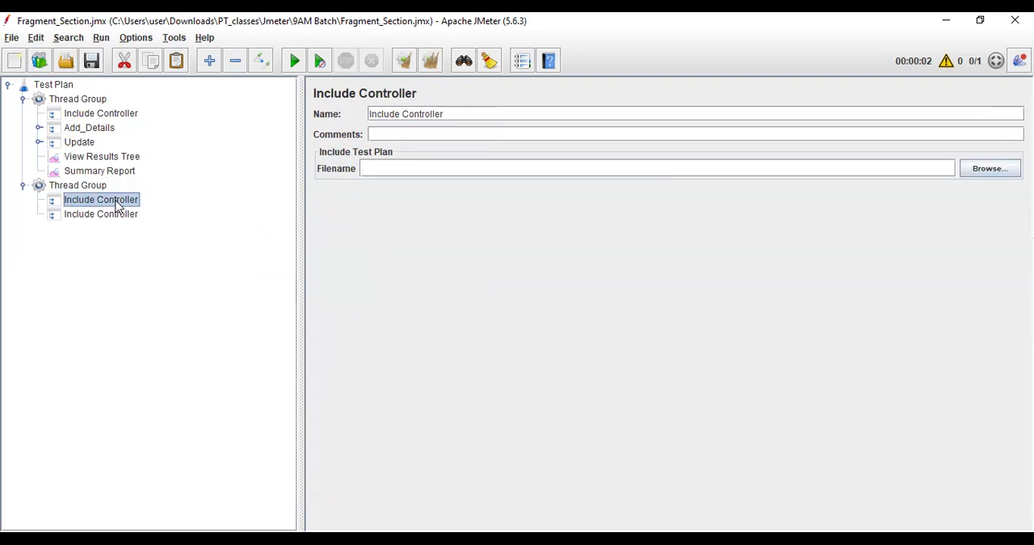
right_click(116, 202)
click(177, 275)
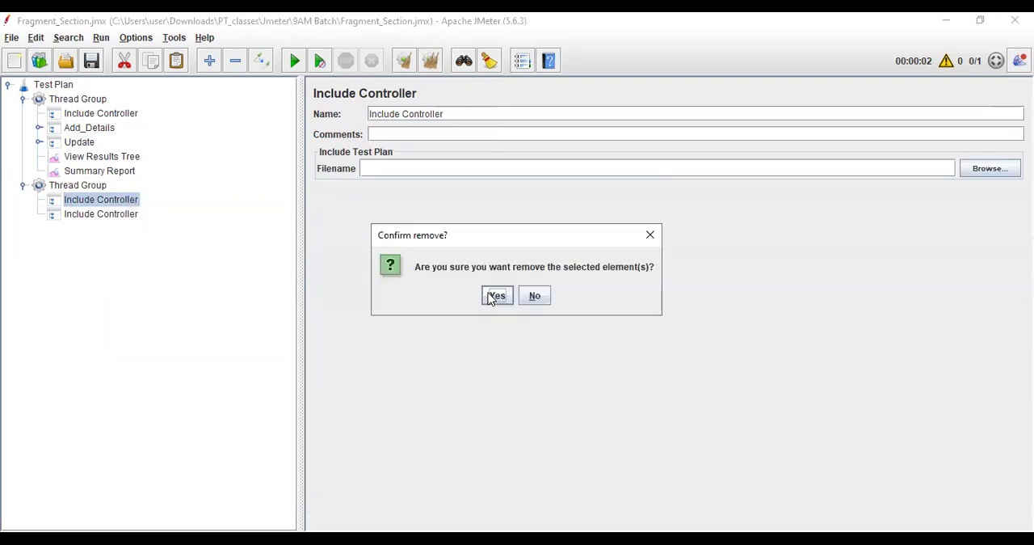
click(495, 295)
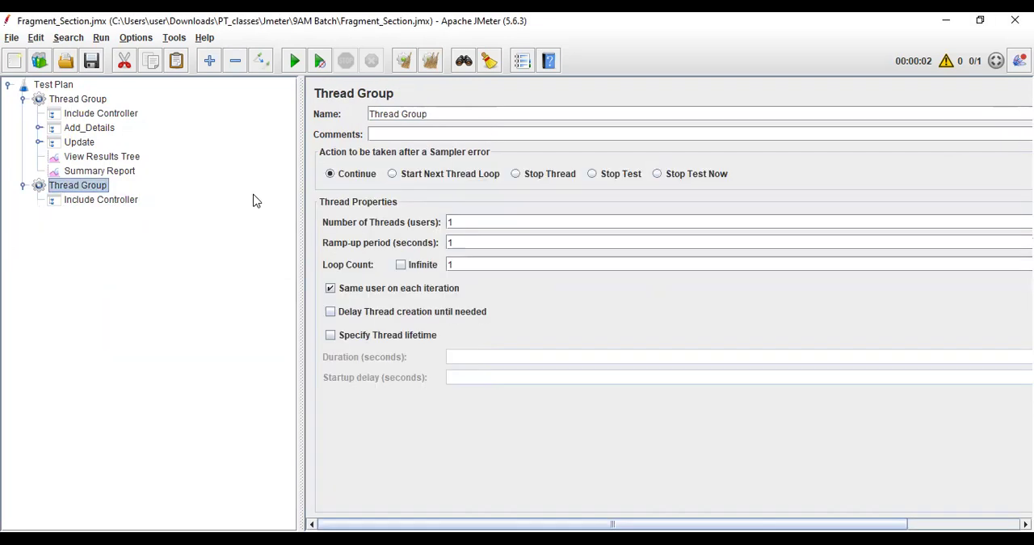
click(101, 203)
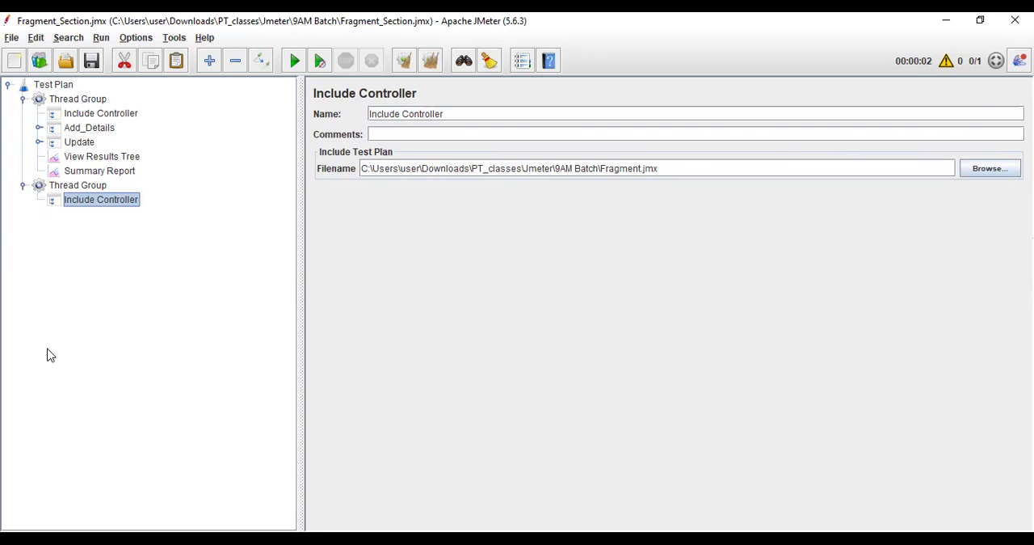
Add two Transaction Controllers to the second Thread Group below the Include Controller.
click(91, 187)
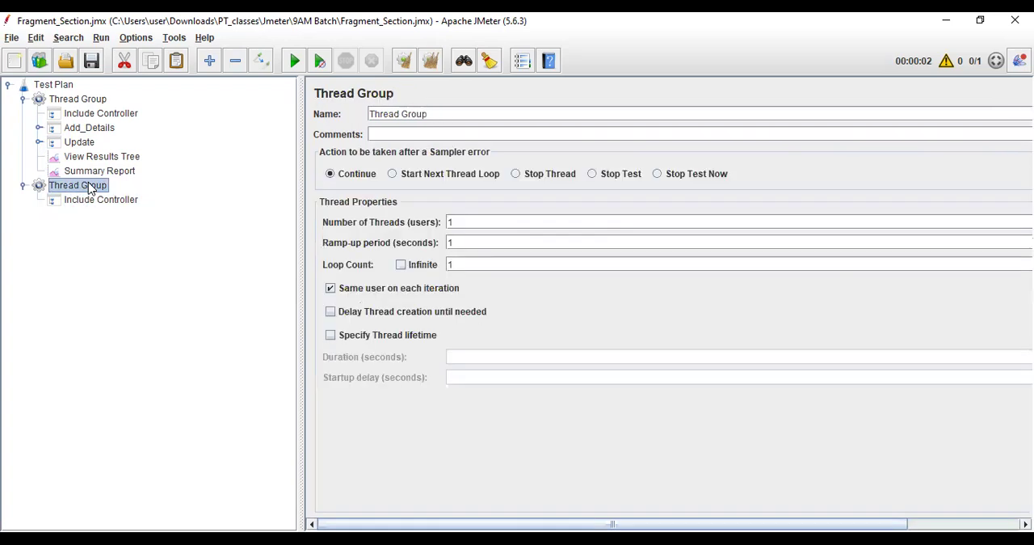
right_click(91, 187)
mouse_move(243, 192)
mouse_move(343, 211)
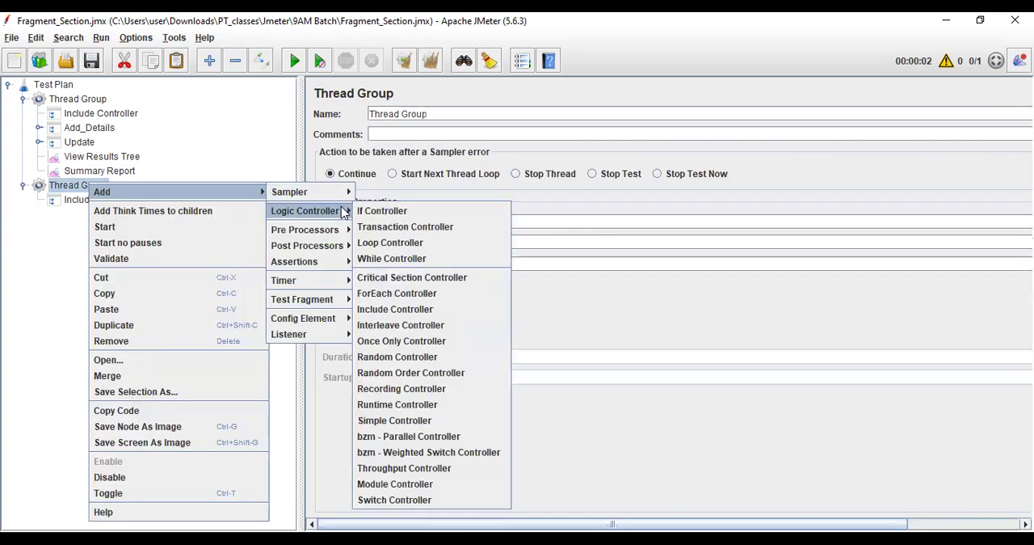
click(393, 226)
click(71, 186)
right_click(74, 188)
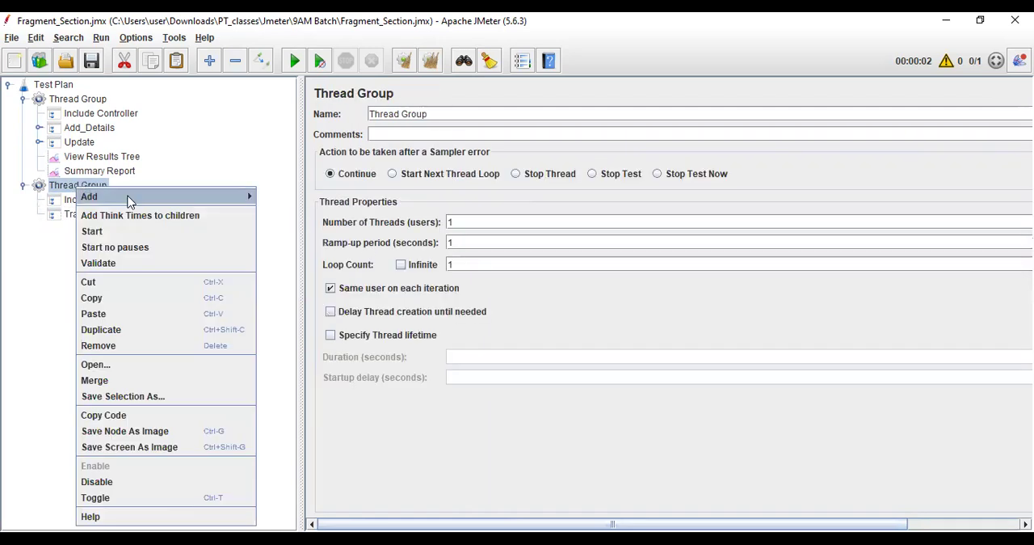
mouse_move(202, 197)
mouse_move(297, 217)
click(381, 232)
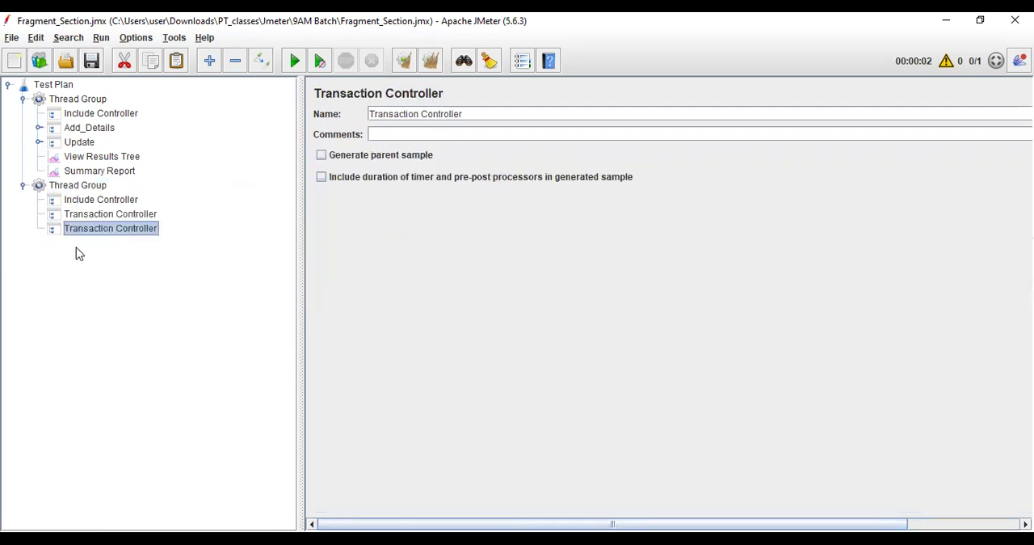
Name the second Thread Group's two Transaction Controllers Edit Details and Cancel.
click(95, 213)
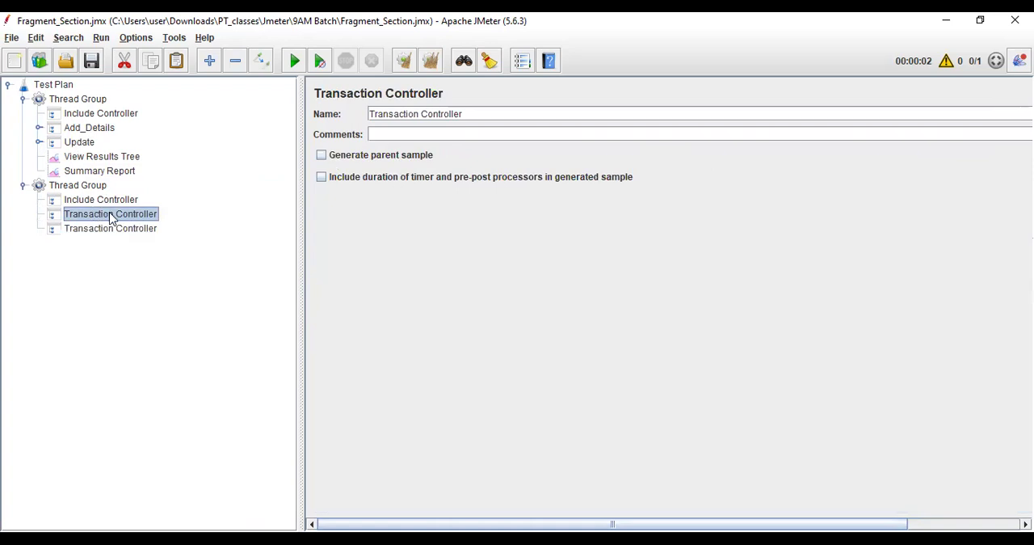
triple_click(551, 113)
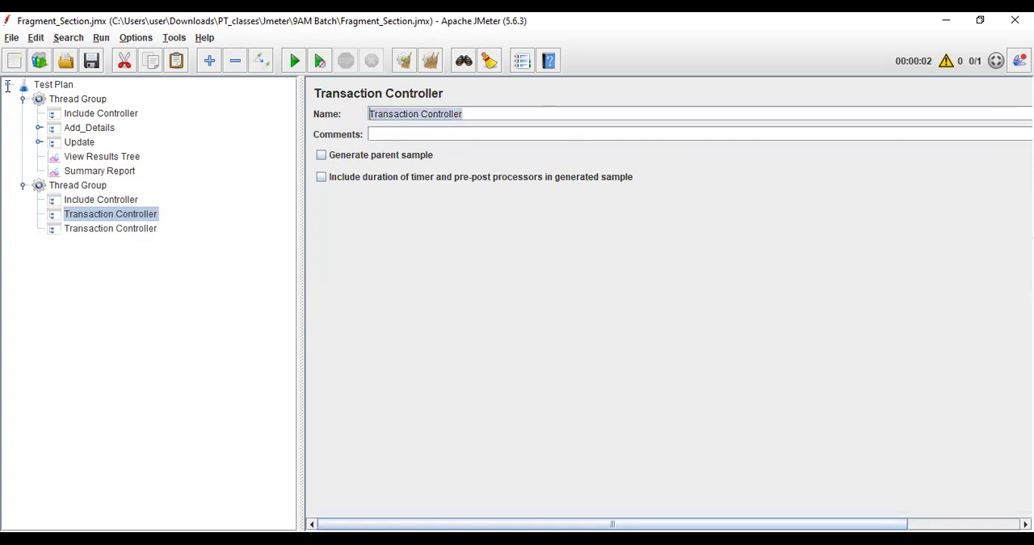
text(Edit Details)
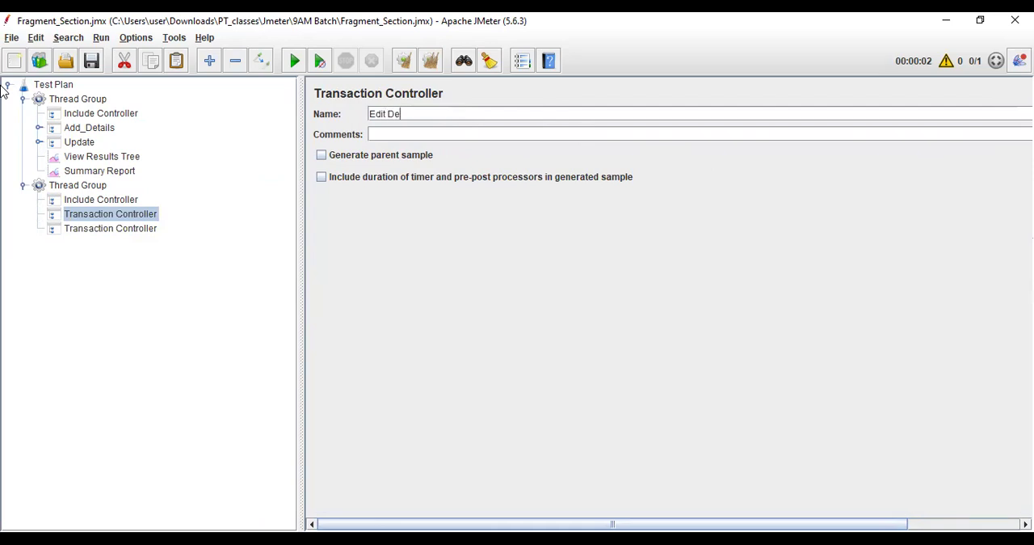
click(110, 229)
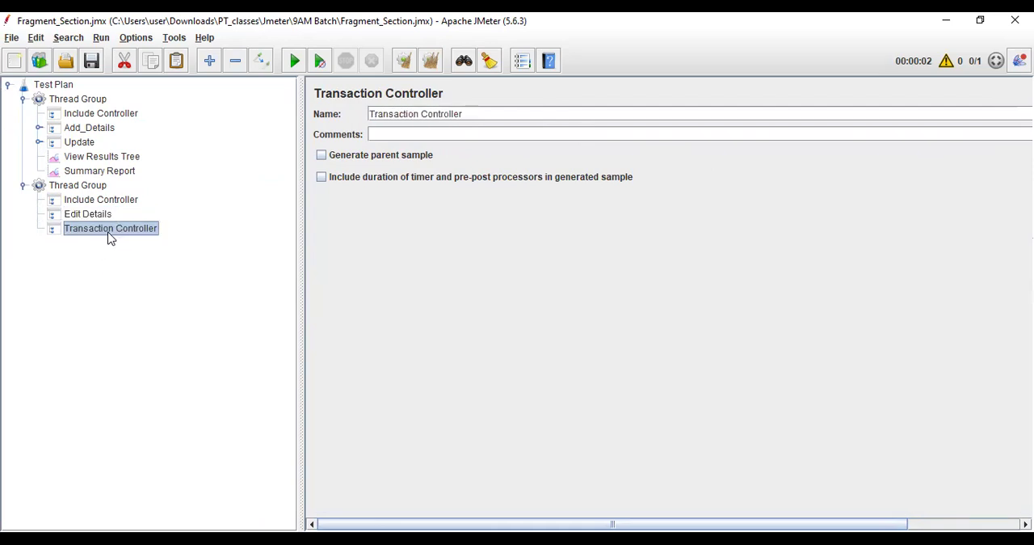
triple_click(403, 116)
text(Cancel)
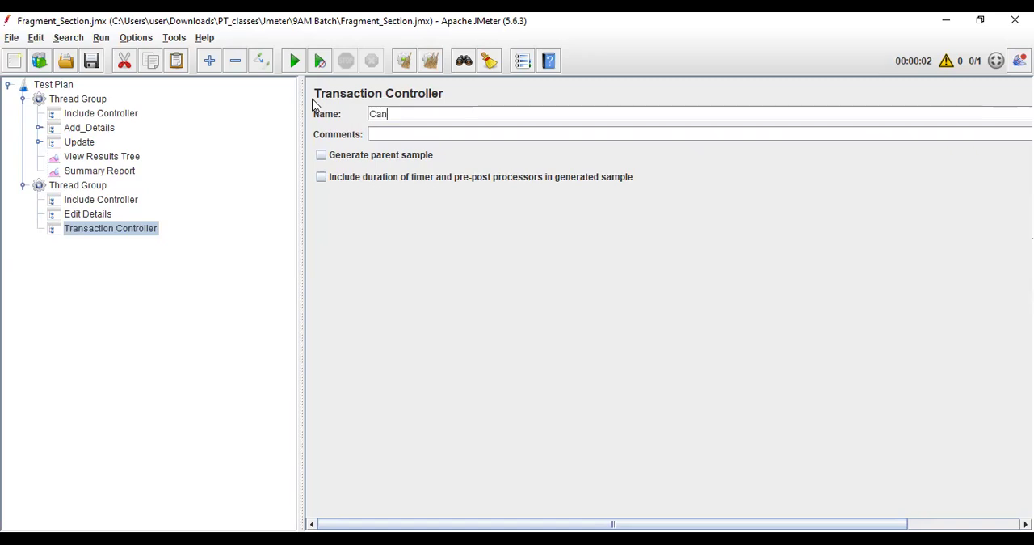
Enable Generate parent sample for both the Edit Details and Cancel controllers.
click(99, 214)
click(338, 156)
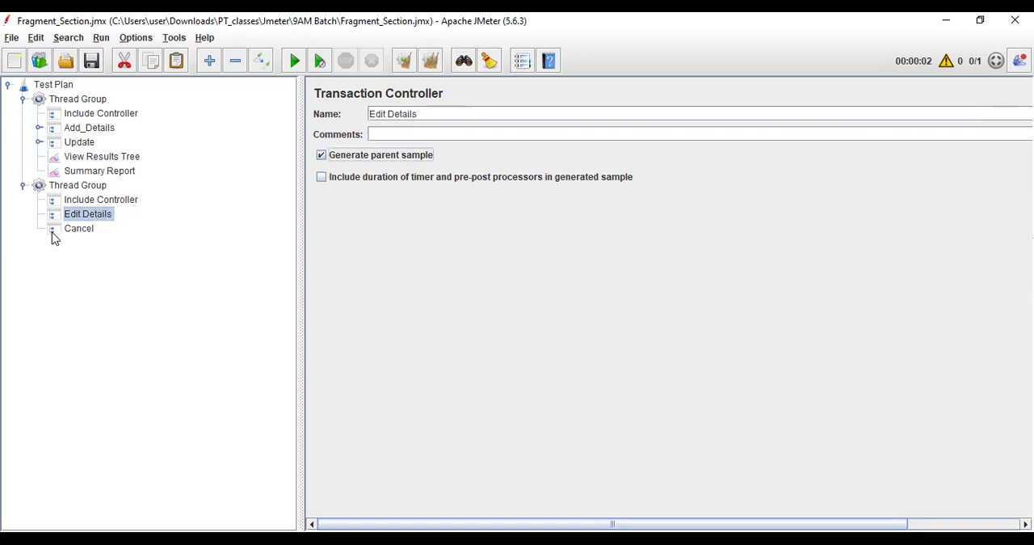
click(68, 229)
click(353, 160)
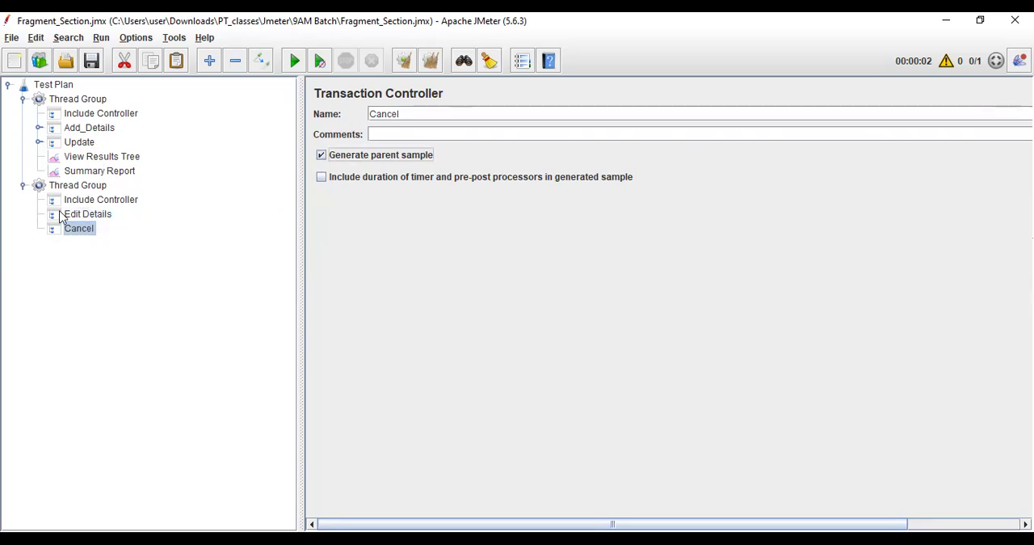
Copy the second Thread Group with its controllers into the Test Plan as a third Thread Group.
click(22, 186)
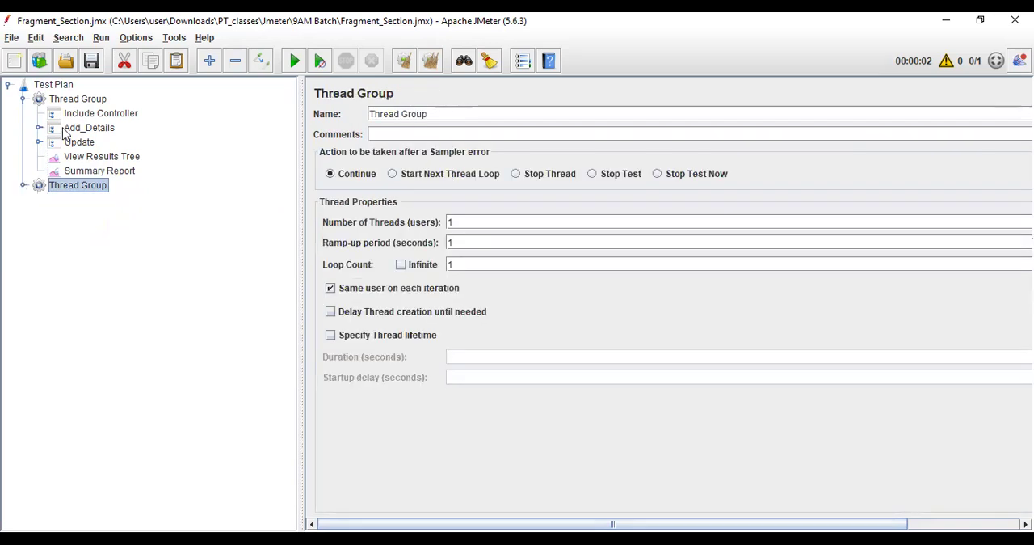
click(24, 98)
click(54, 87)
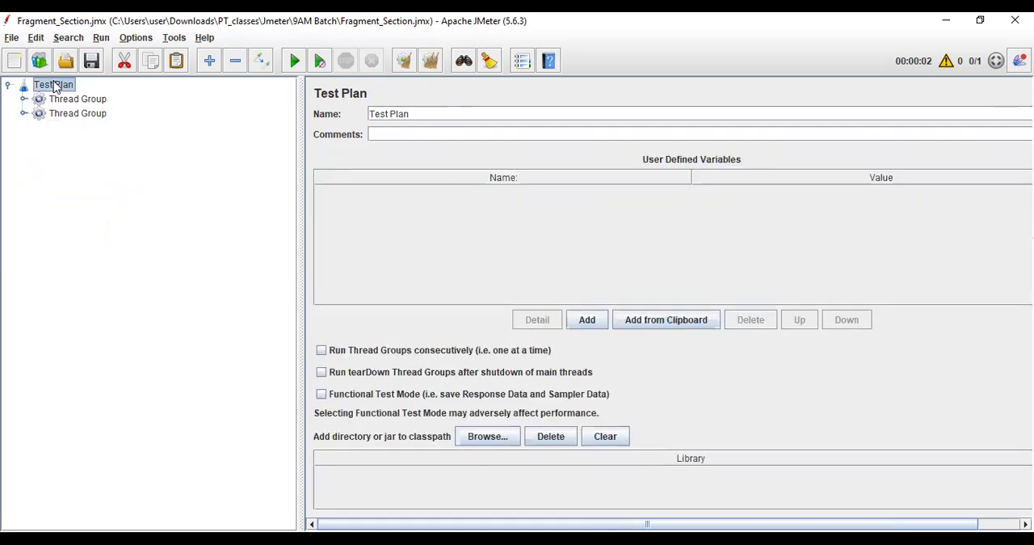
click(22, 128)
Rename the Cancel controller in the third Thread Group to Delete.
click(105, 160)
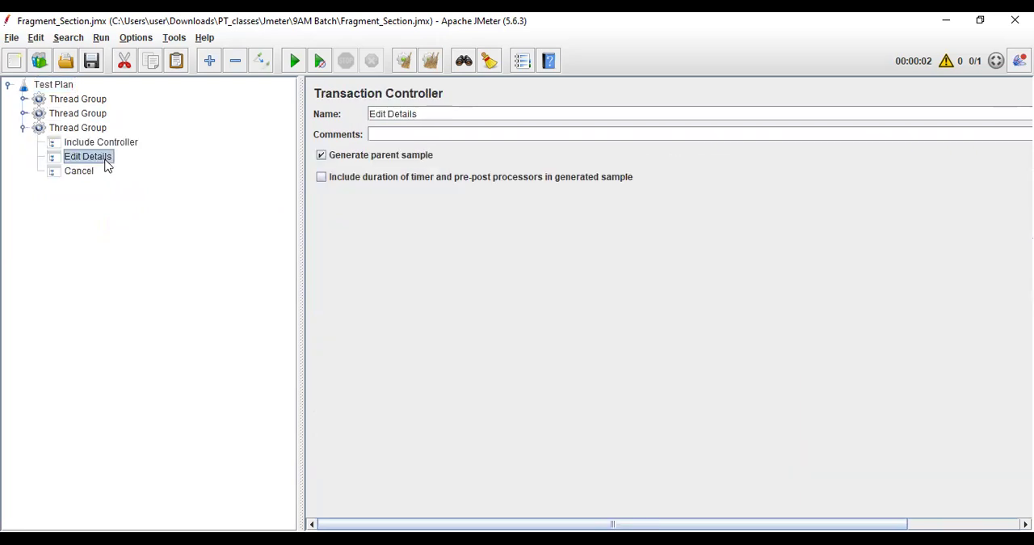
click(92, 173)
double_click(435, 118)
text(Delete)
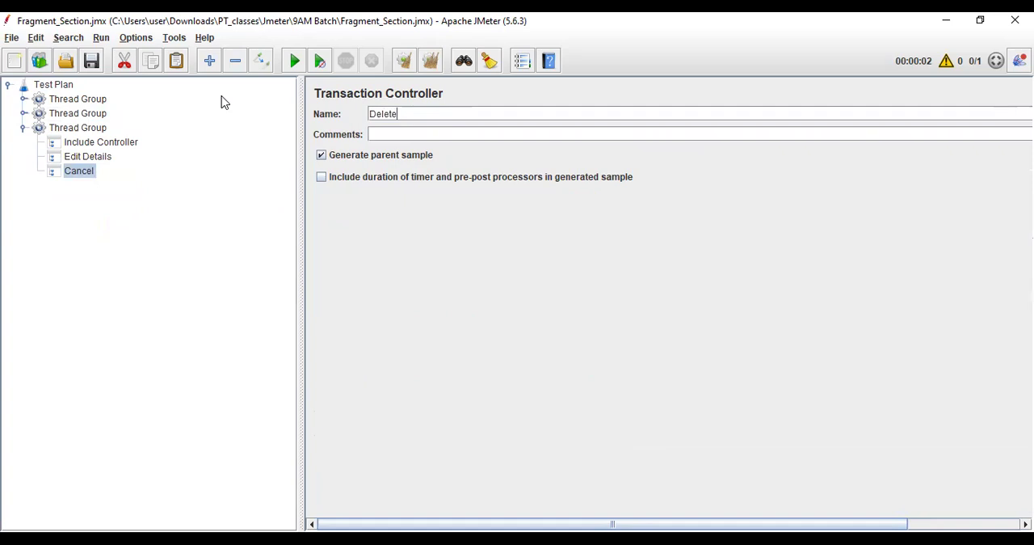
click(112, 157)
click(24, 127)
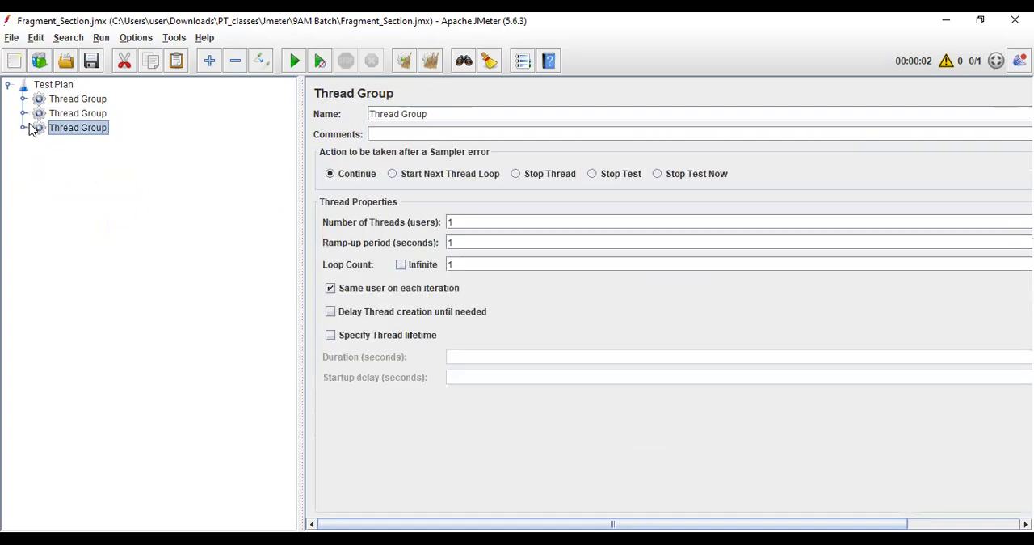
Add a jp@gc - Dummy Sampler to the Edit Details controller in the second Thread Group.
click(24, 113)
click(81, 144)
right_click(81, 146)
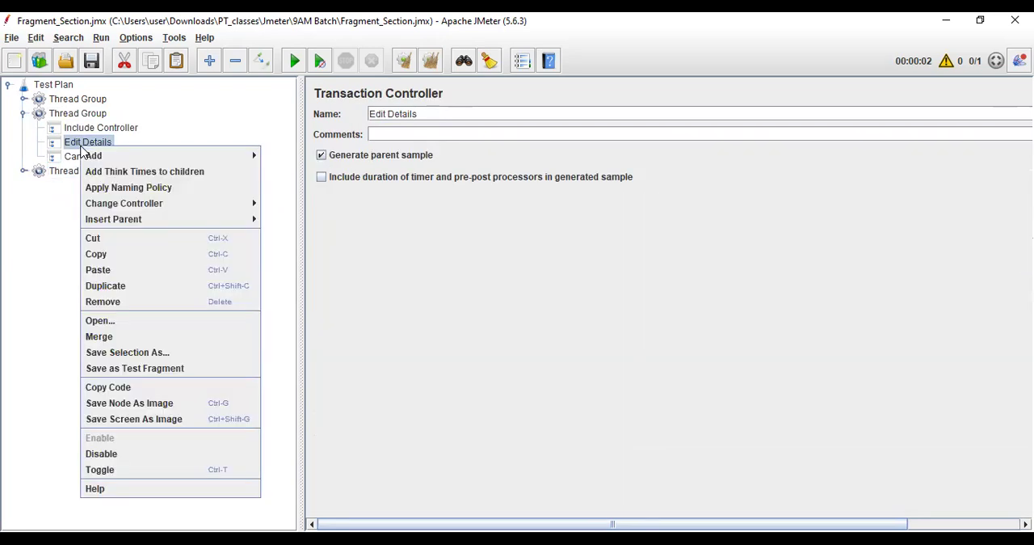
mouse_move(93, 155)
mouse_move(314, 157)
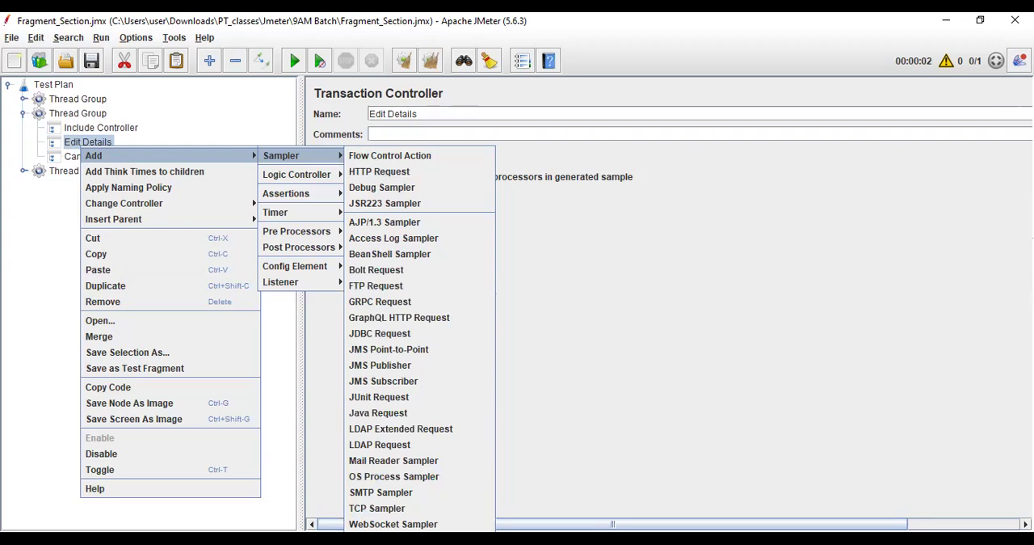
click(394, 535)
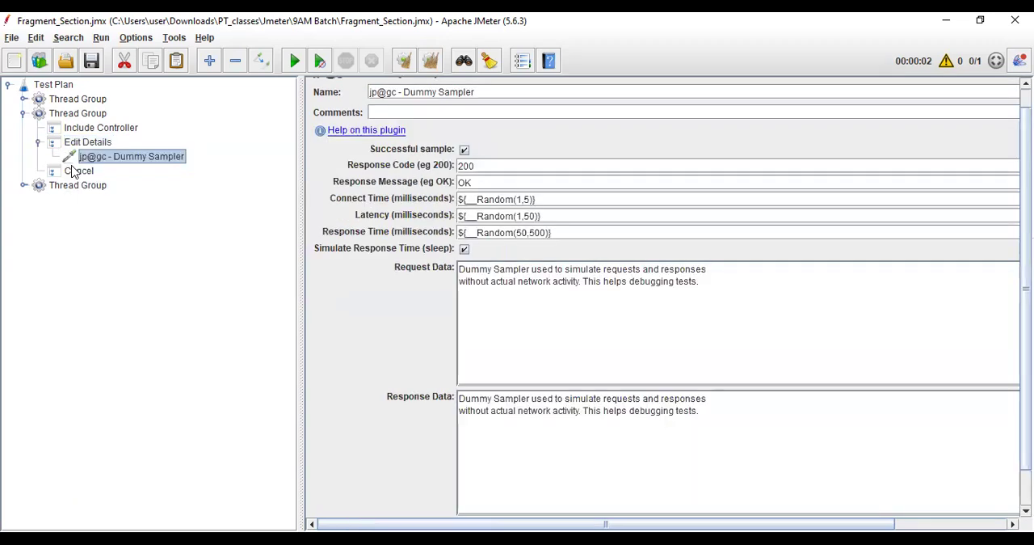
Copy the Dummy Sampler into the second Thread Group's Cancel controller and the third Thread Group's Edit Details and Delete controllers.
click(38, 143)
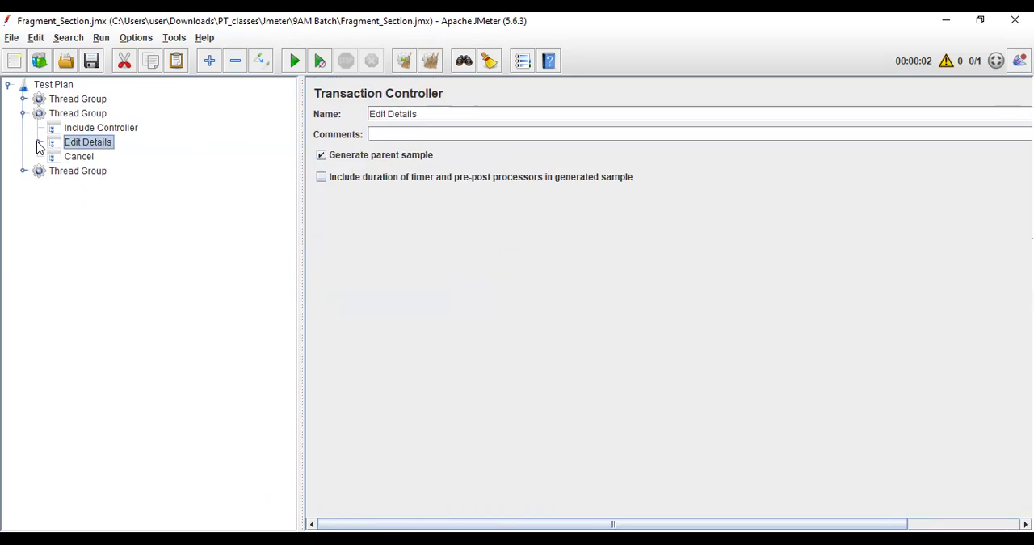
click(84, 128)
click(75, 157)
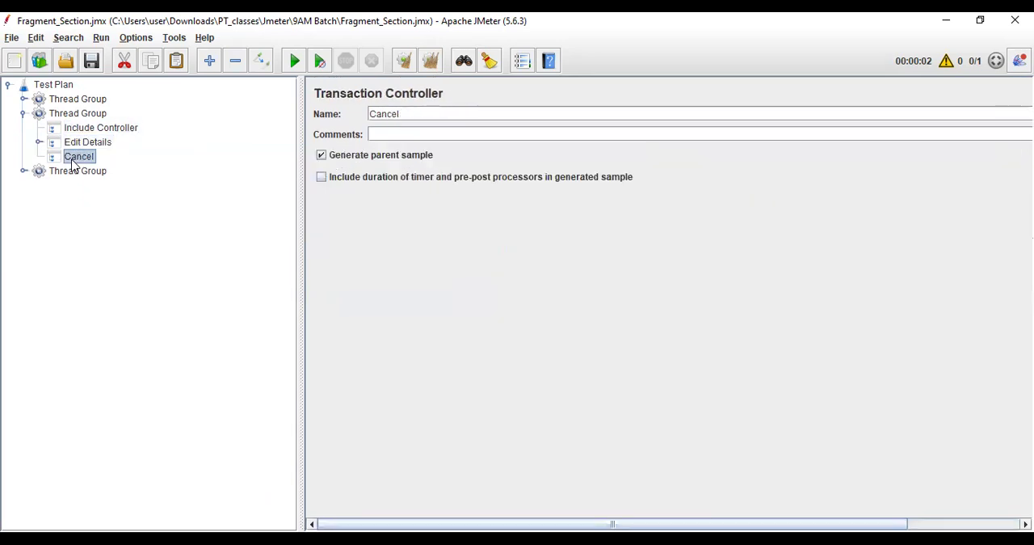
click(23, 113)
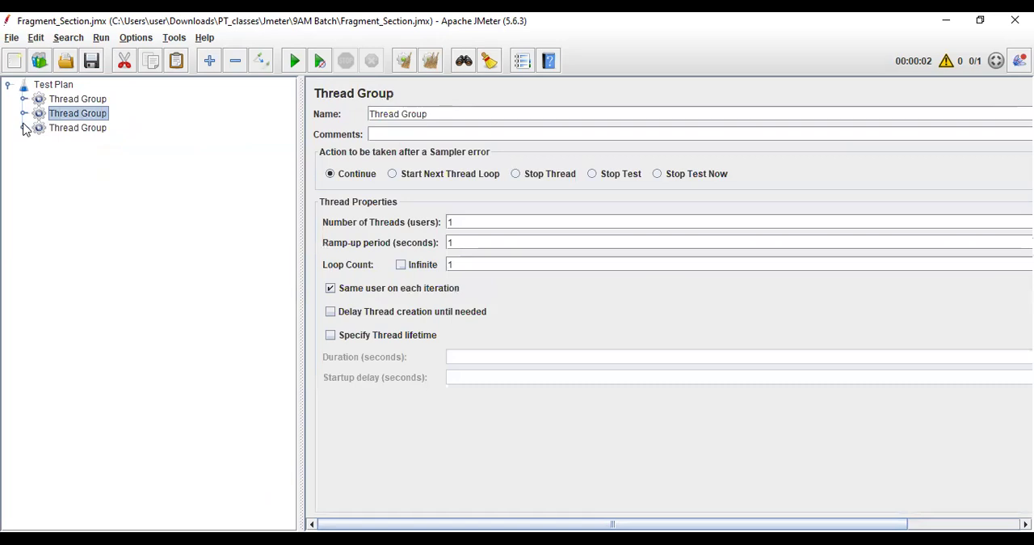
click(23, 128)
click(76, 156)
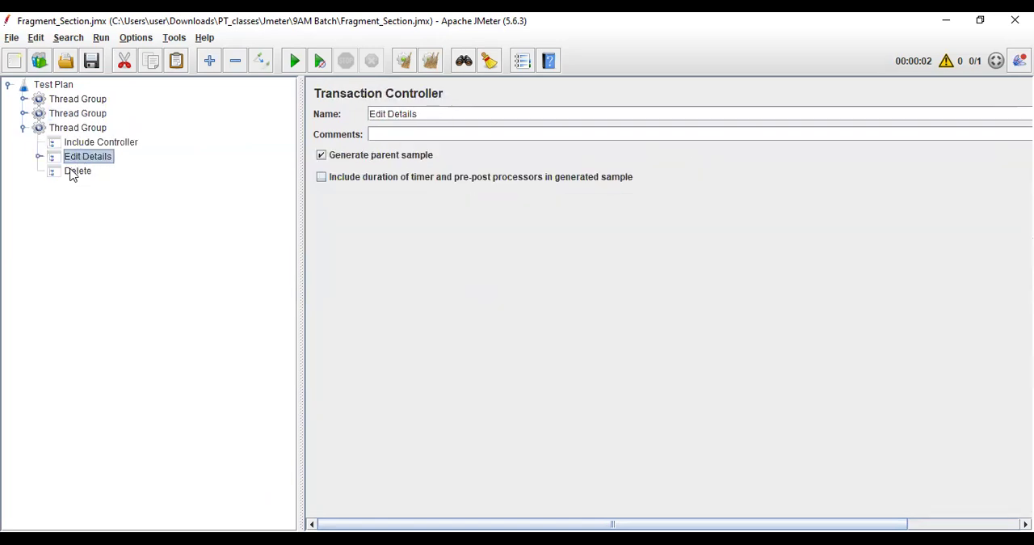
click(74, 172)
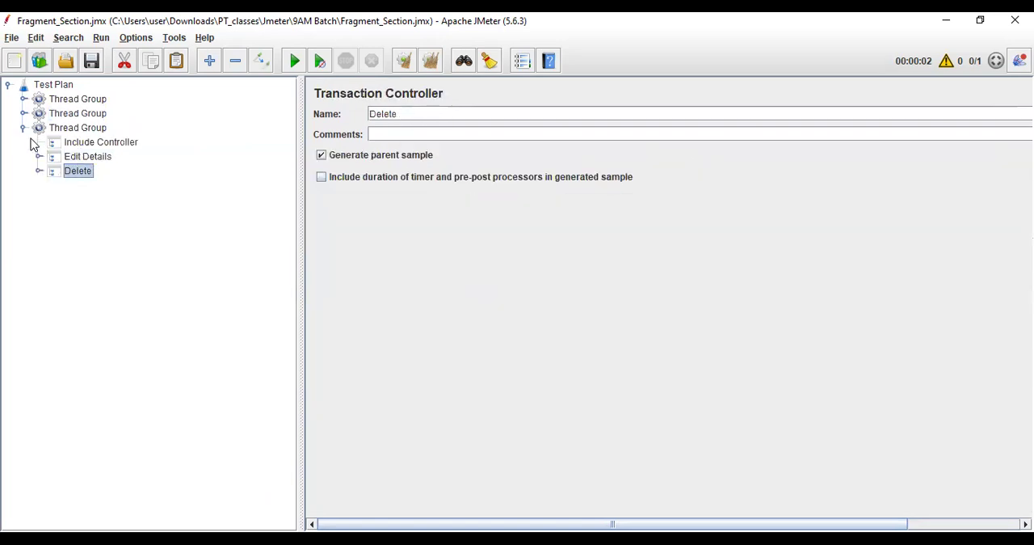
click(24, 128)
Remove the View Results Tree and Summary Report listeners from the first Thread Group.
click(23, 99)
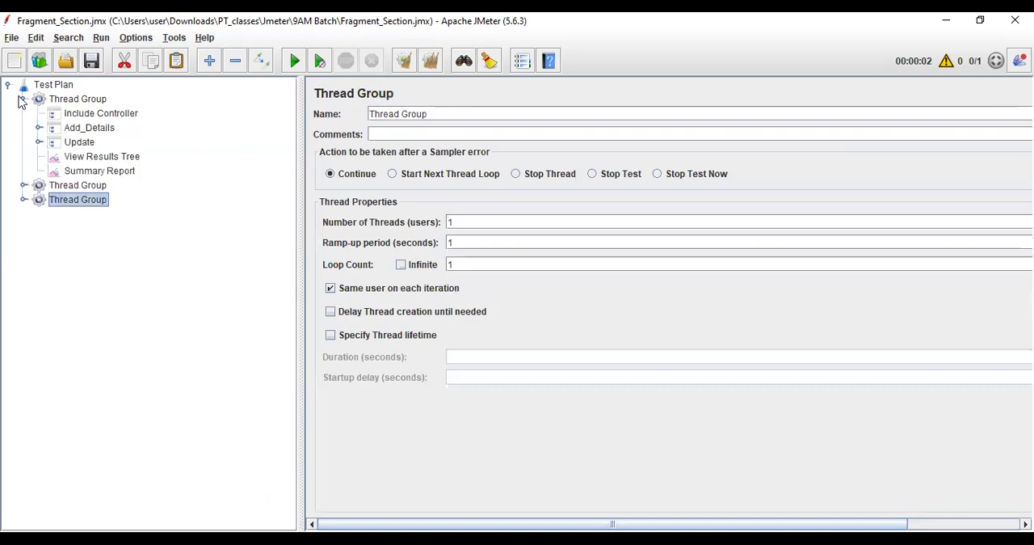
click(82, 159)
shift+click(86, 173)
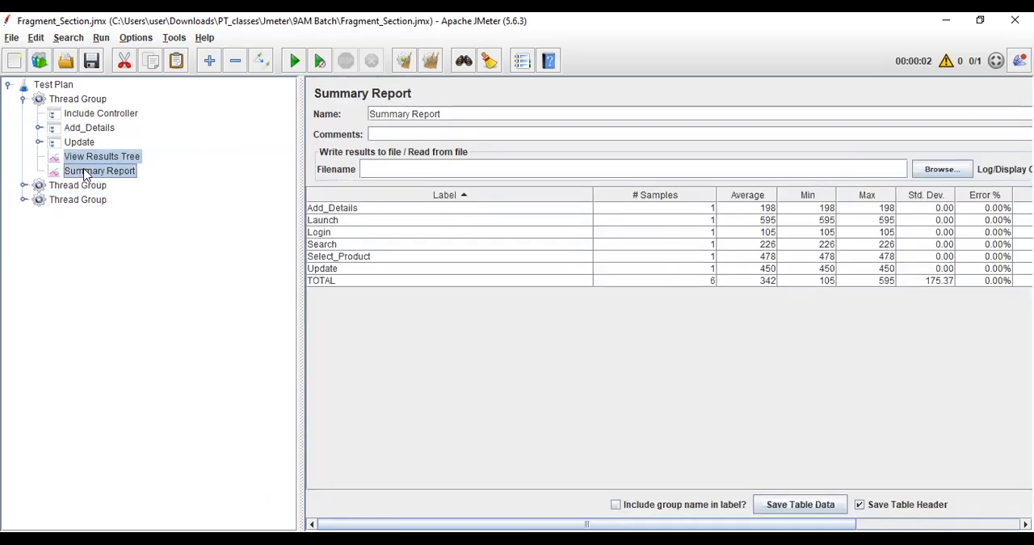
right_click(86, 173)
click(139, 263)
click(496, 295)
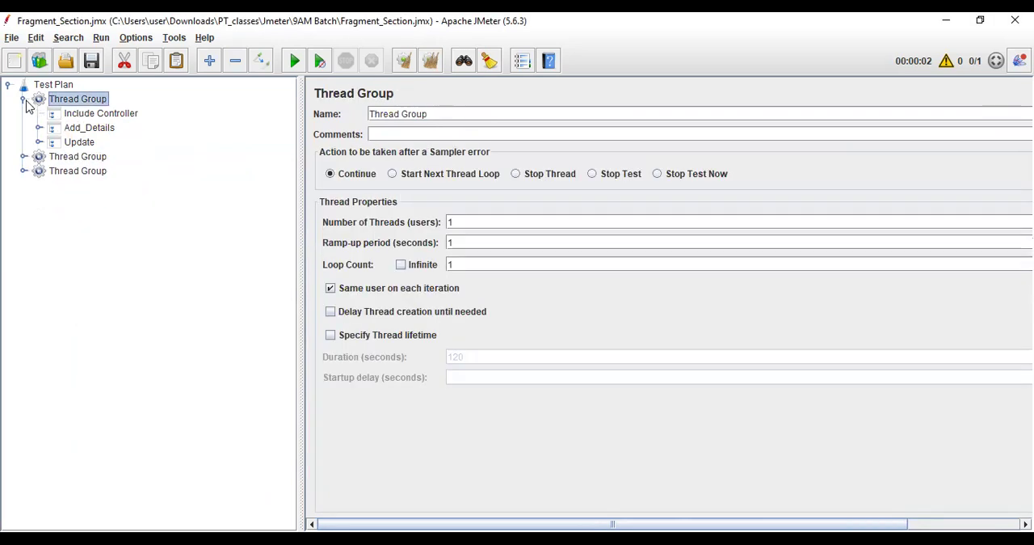
click(23, 99)
Add a View Results Tree listener directly under the Test Plan and run the test.
click(56, 84)
right_click(58, 84)
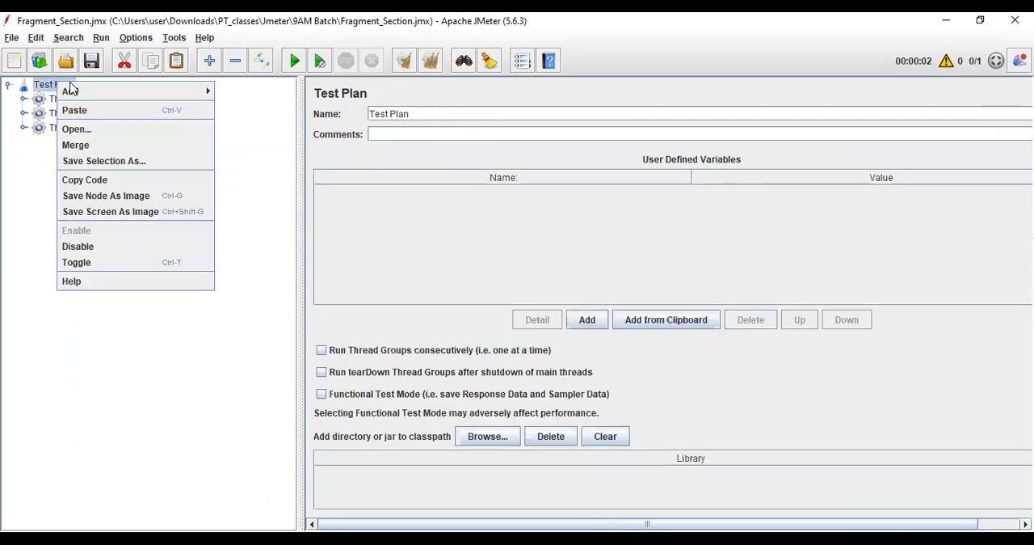
mouse_move(202, 91)
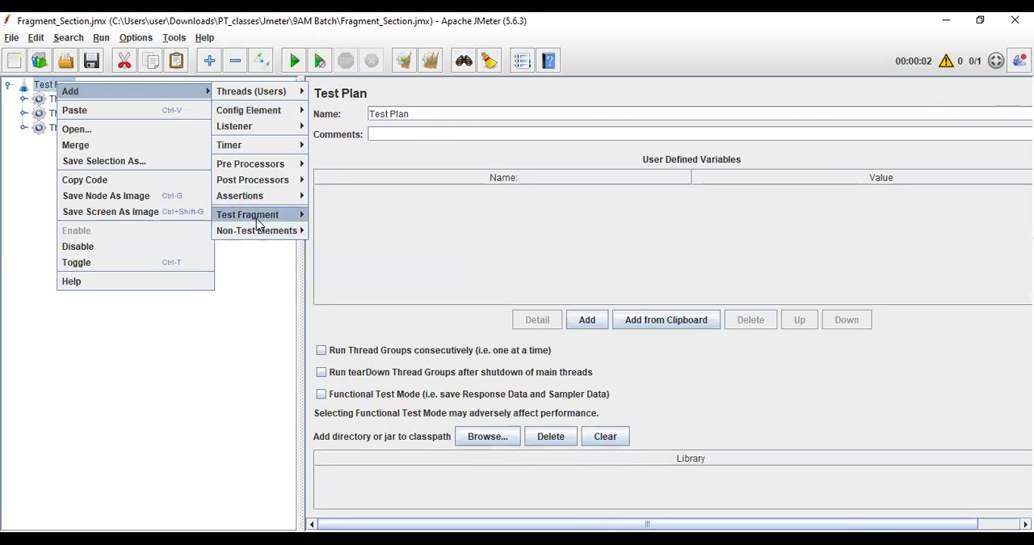
mouse_move(267, 130)
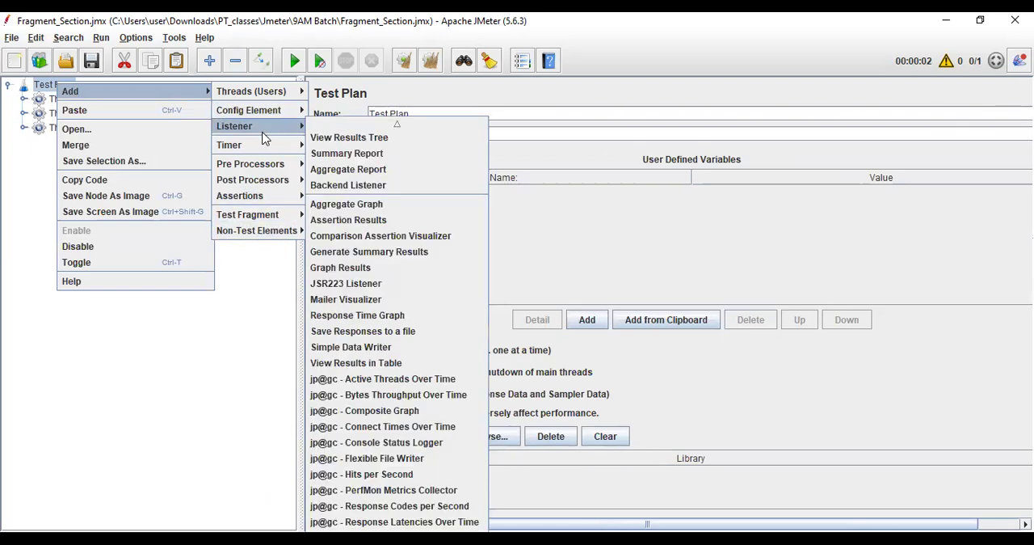
click(324, 138)
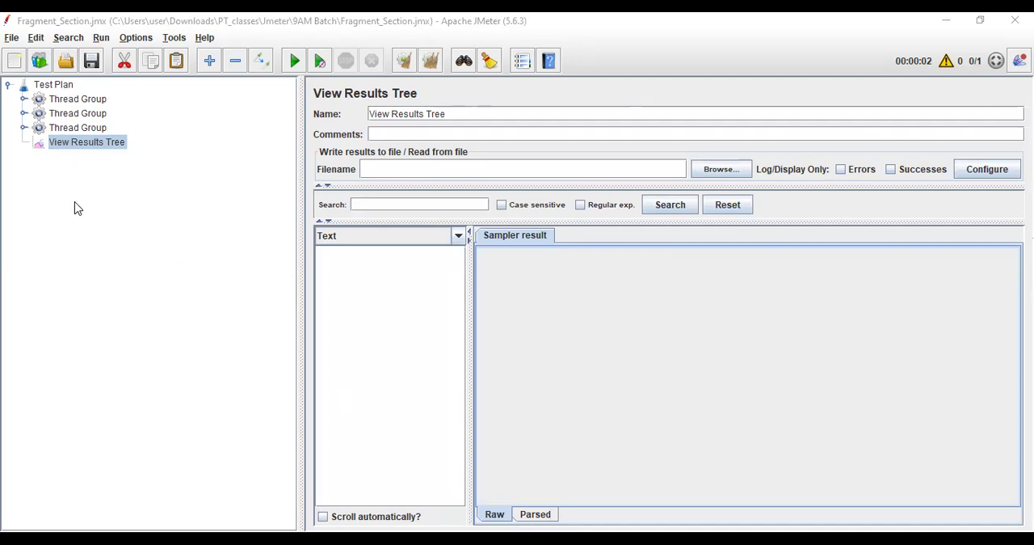
click(293, 63)
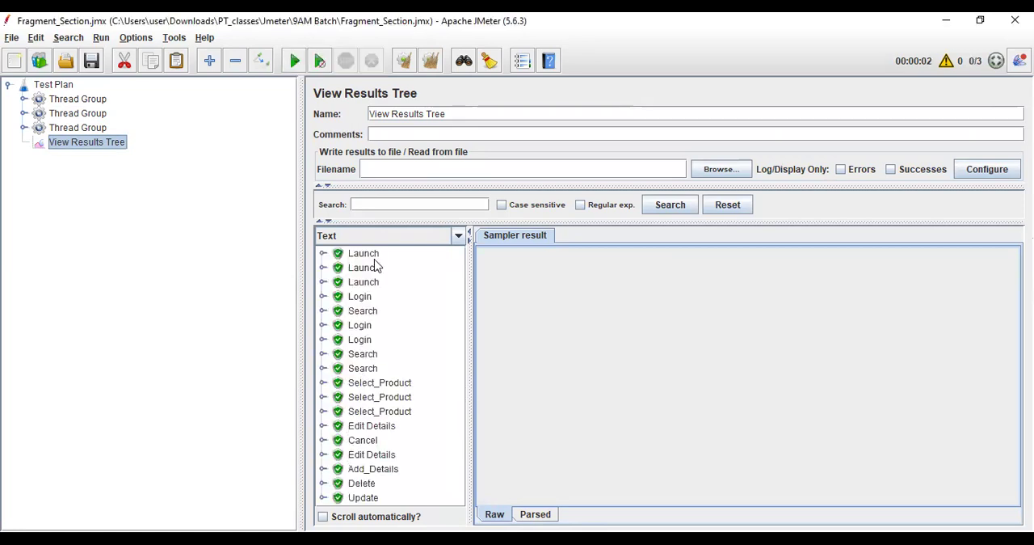
drag(302, 209, 302, 209)
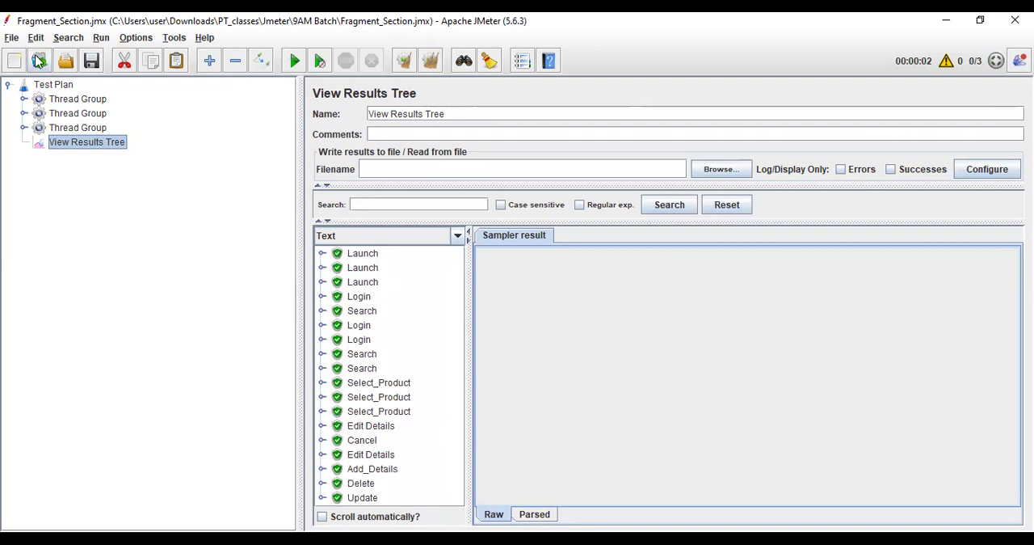
Set the Test Plan to run Thread Groups consecutively, rerun the test, and widen the sample list in View Results Tree.
click(55, 86)
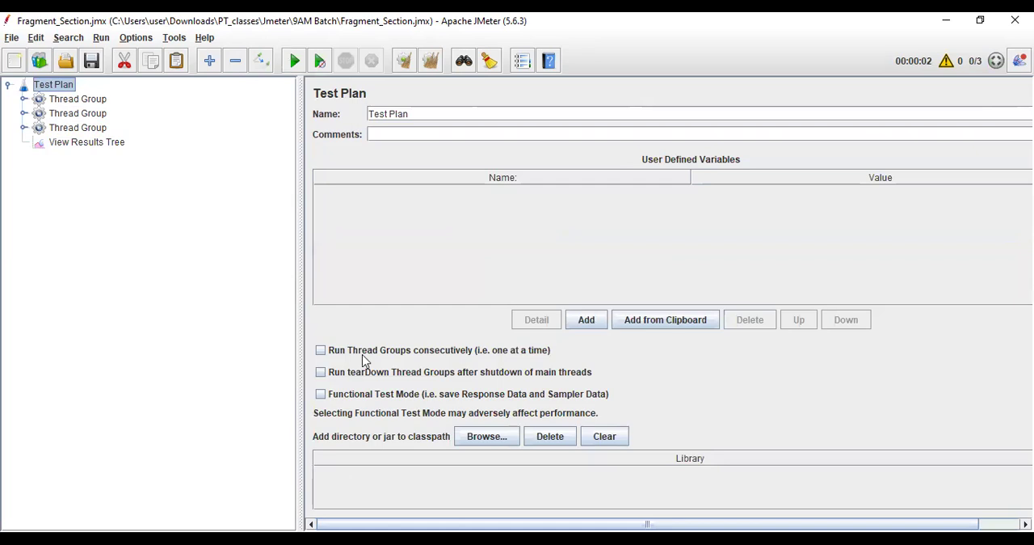
click(527, 350)
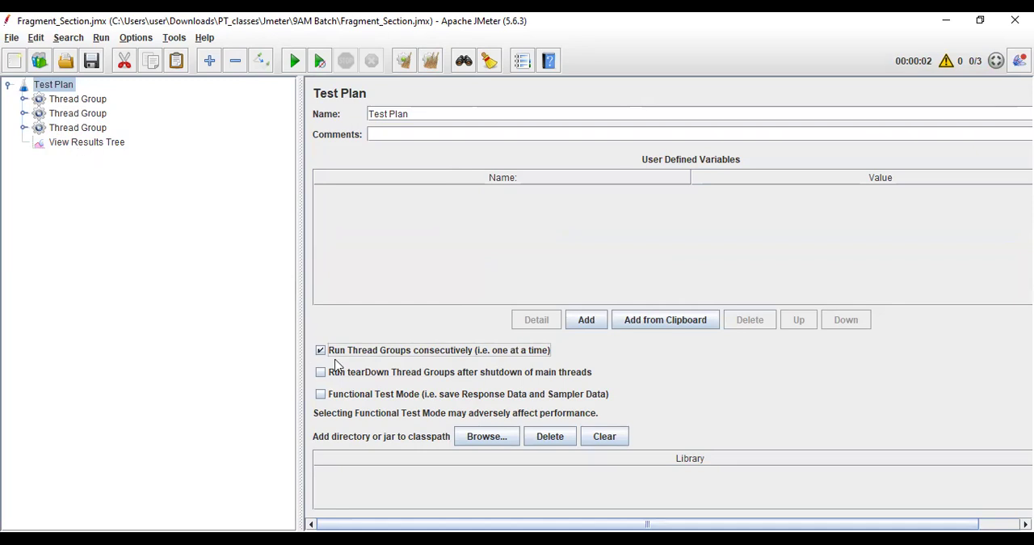
click(82, 144)
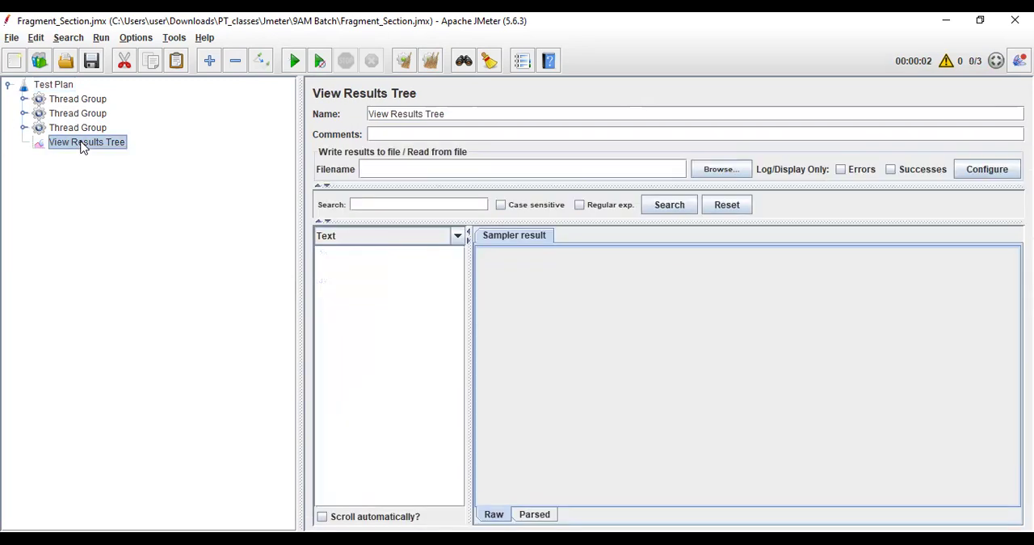
click(294, 61)
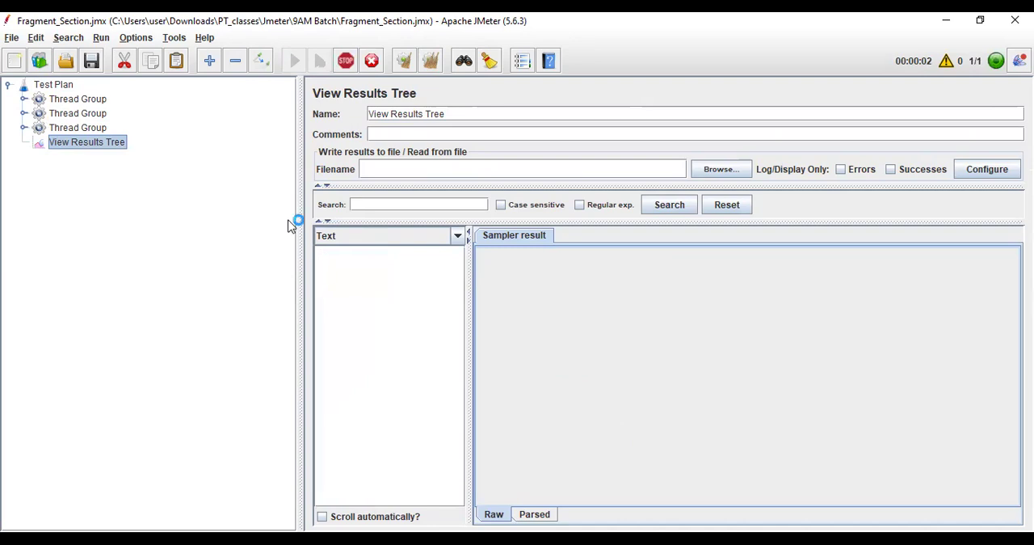
drag(306, 182, 298, 182)
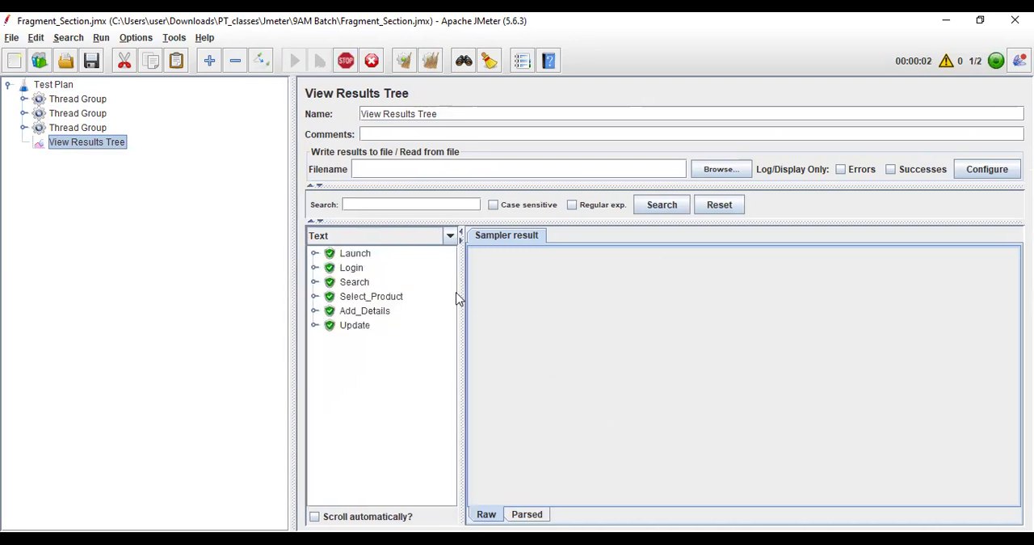
drag(461, 291, 530, 290)
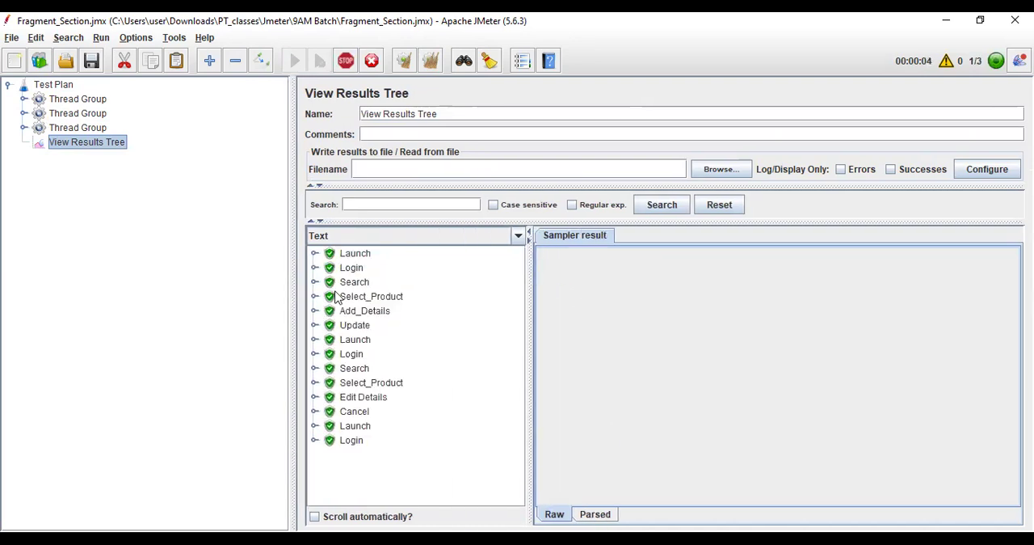
Examine the sampler results in order, from the first Launch to Delete, to see which Thread Group ran each transaction.
click(356, 258)
key(Down)
key(Down)
key(Down)
key(Down)
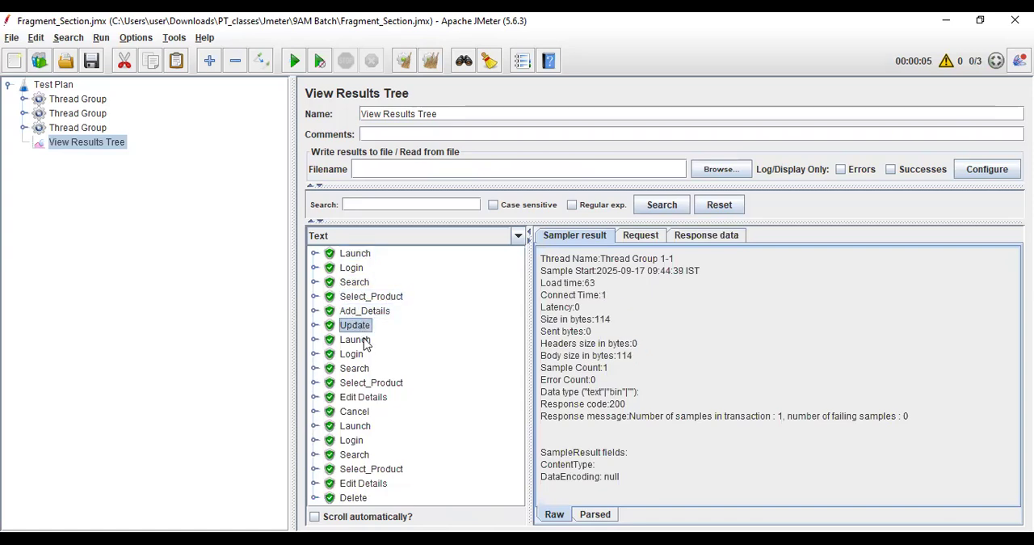
key(Down)
key(Down)
key(Down)
key(Down)
key(Down)
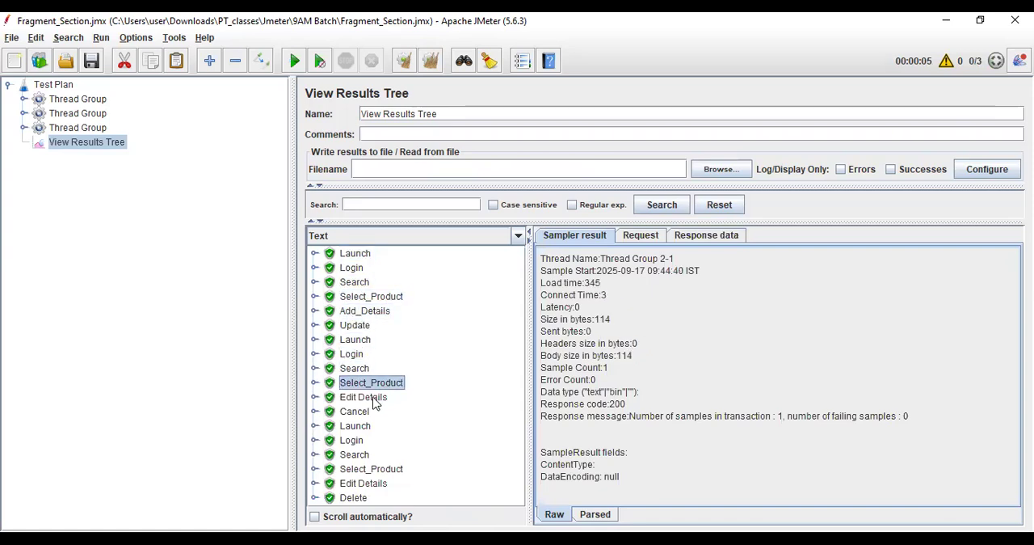
click(341, 411)
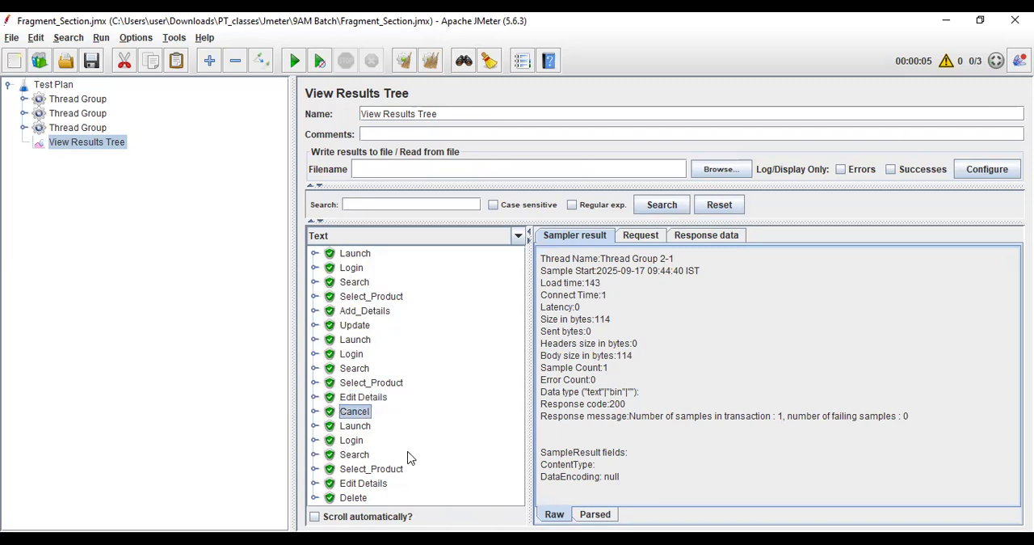
click(355, 426)
click(358, 455)
click(371, 483)
click(366, 498)
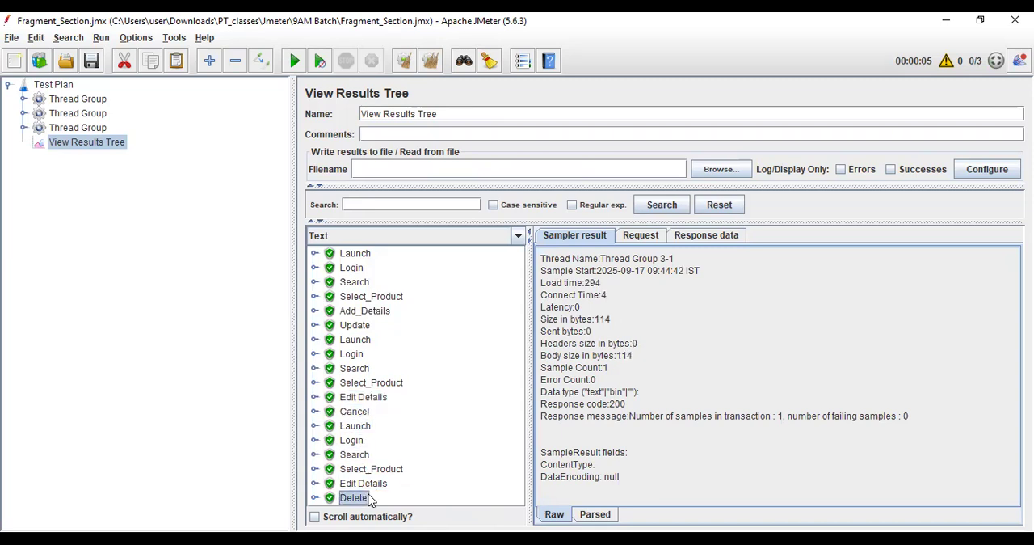
Replace the leading folder path of Fragment.jmx in the first Thread Group's Include Controller with the relative prefix ../.
click(25, 99)
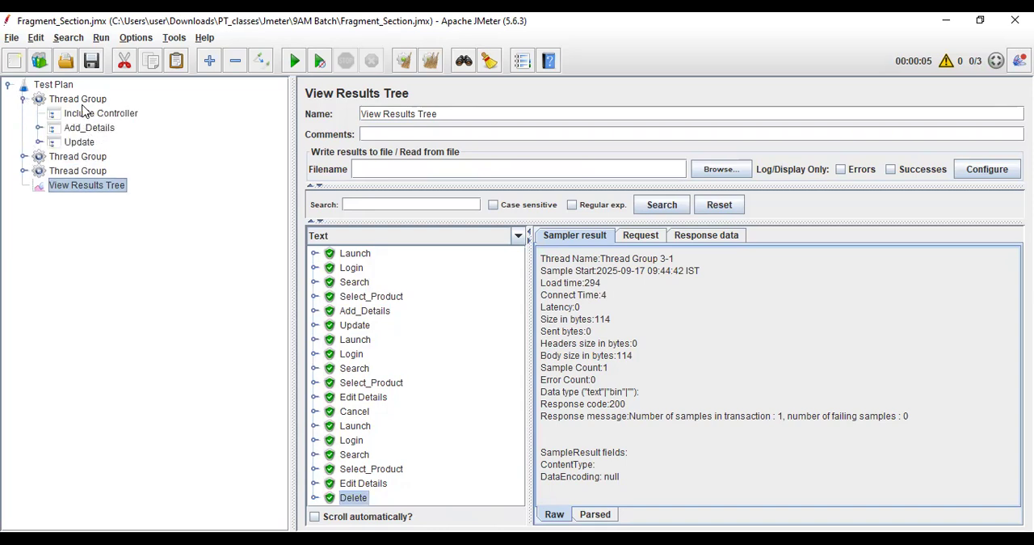
click(23, 98)
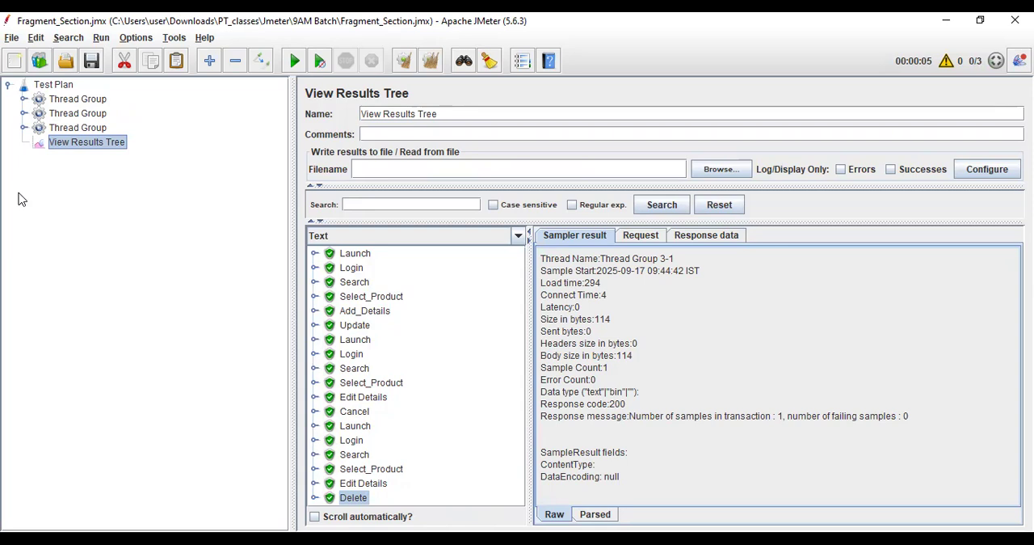
double_click(82, 106)
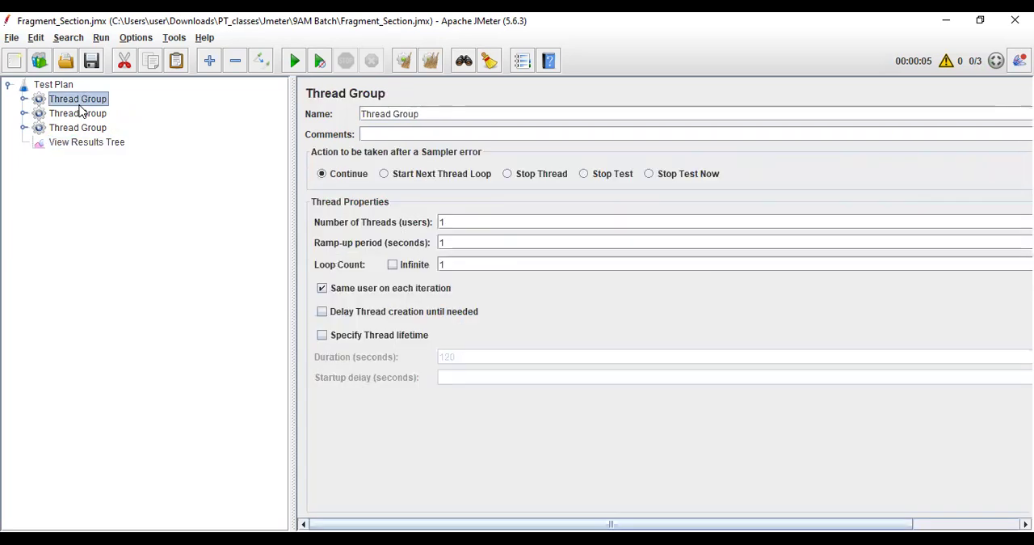
click(87, 144)
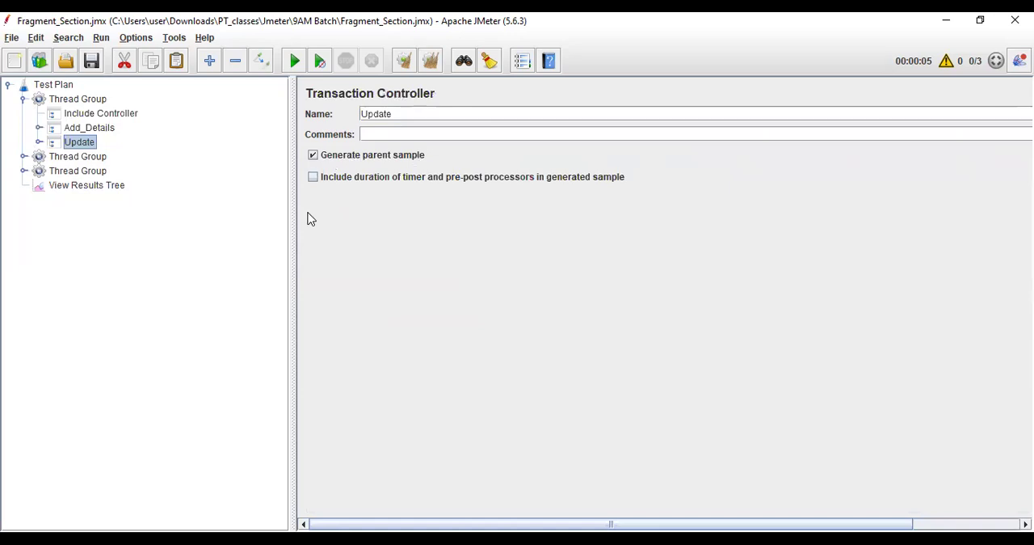
click(85, 131)
click(91, 116)
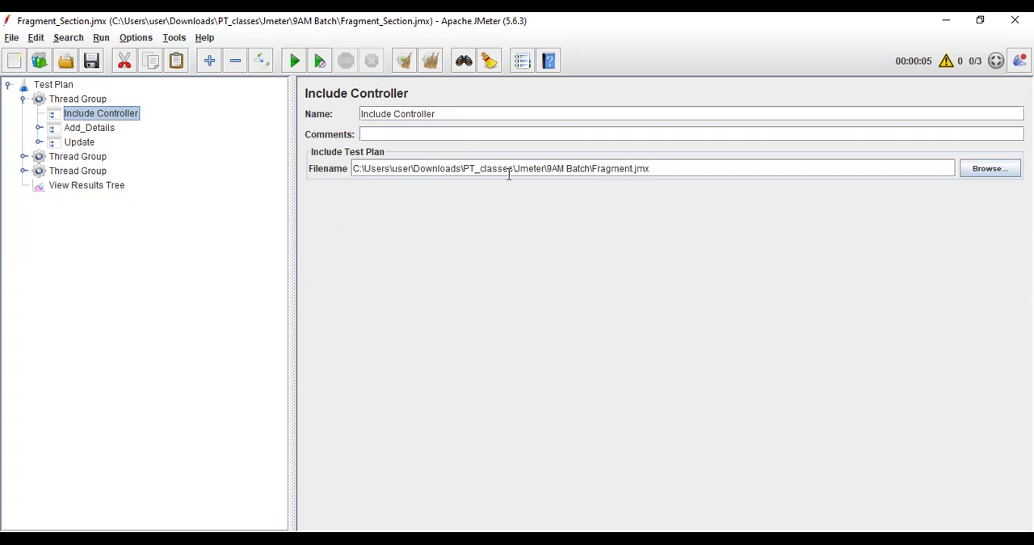
drag(518, 168, 65, 158)
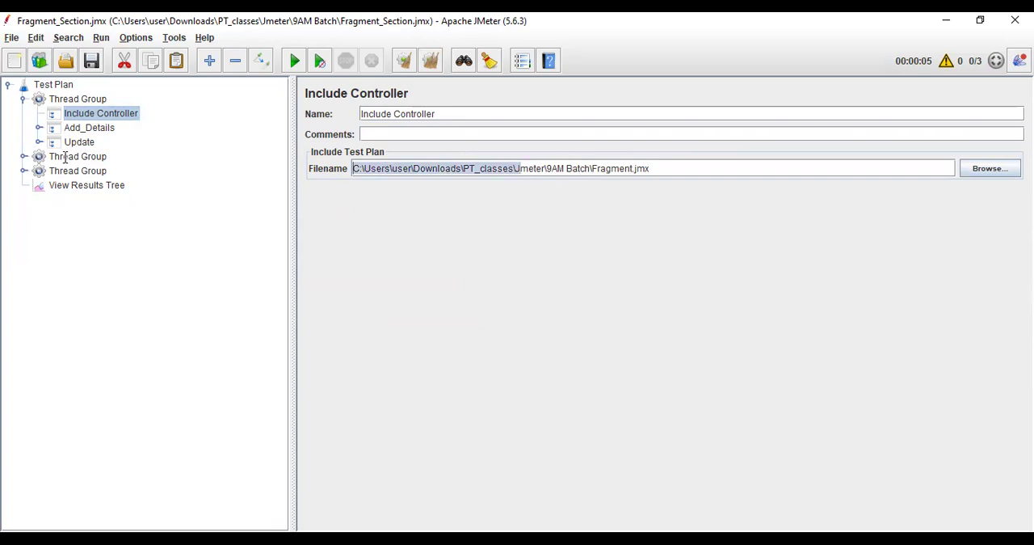
text(../)
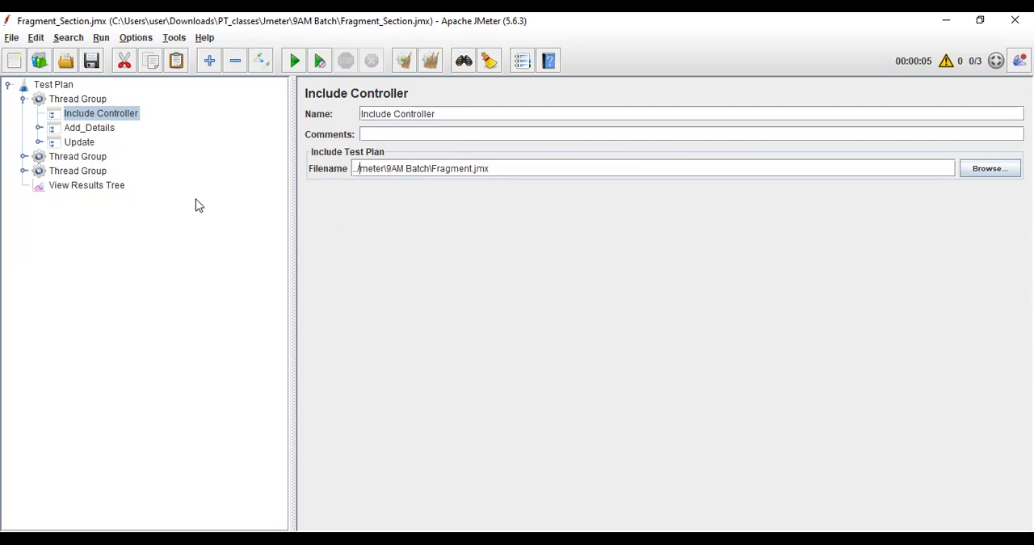
key(BackSpace)
text(/)
click(23, 91)
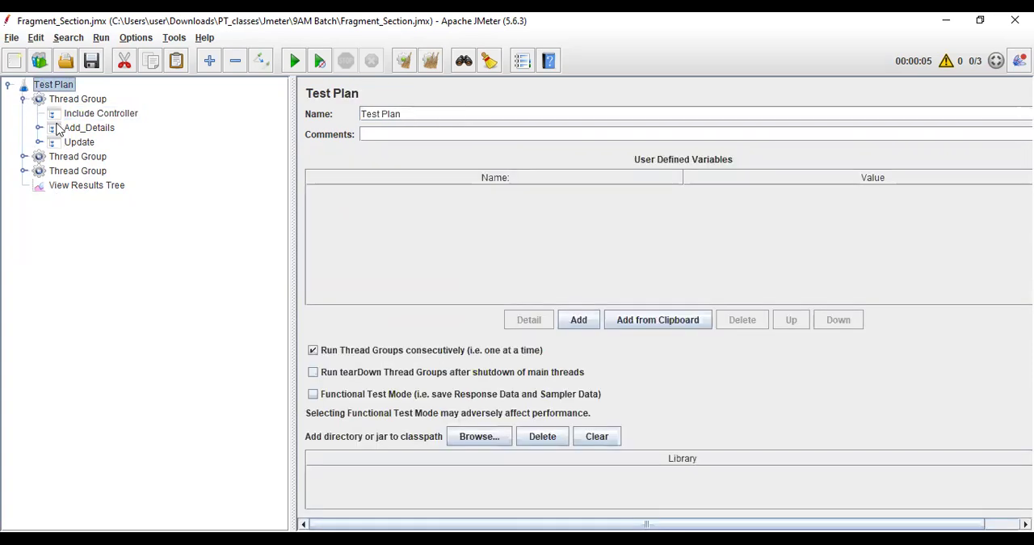
Collapse the first Thread Group and disable the second and third Thread Groups together.
click(23, 99)
click(90, 115)
shift+click(87, 128)
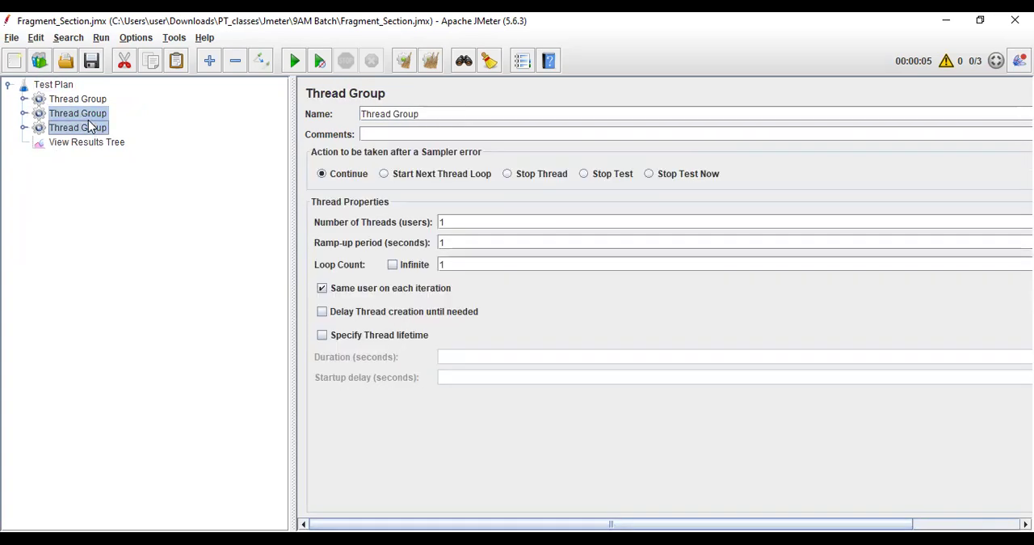
click(260, 61)
Run the test with View Results Tree open and dismiss the error dialog.
click(71, 144)
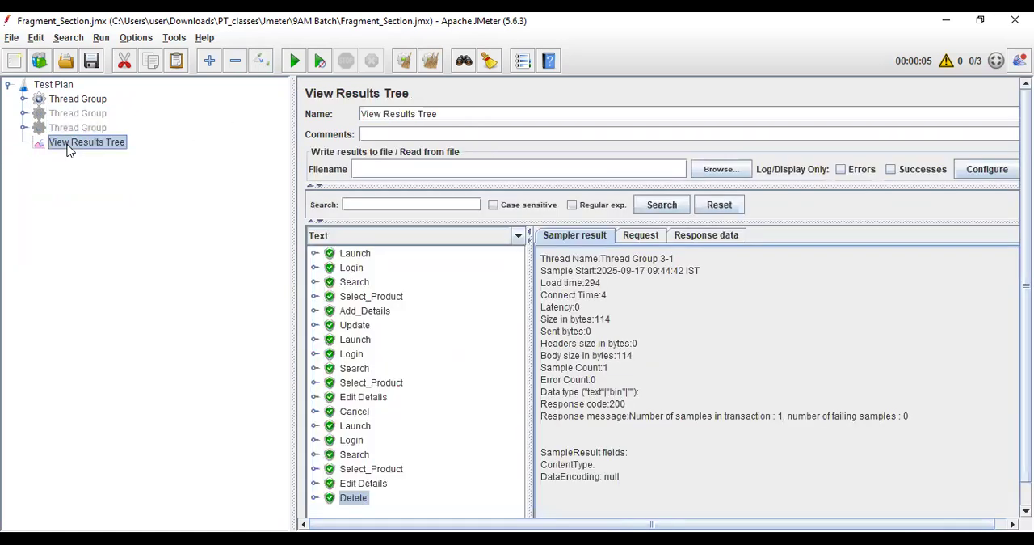
click(295, 60)
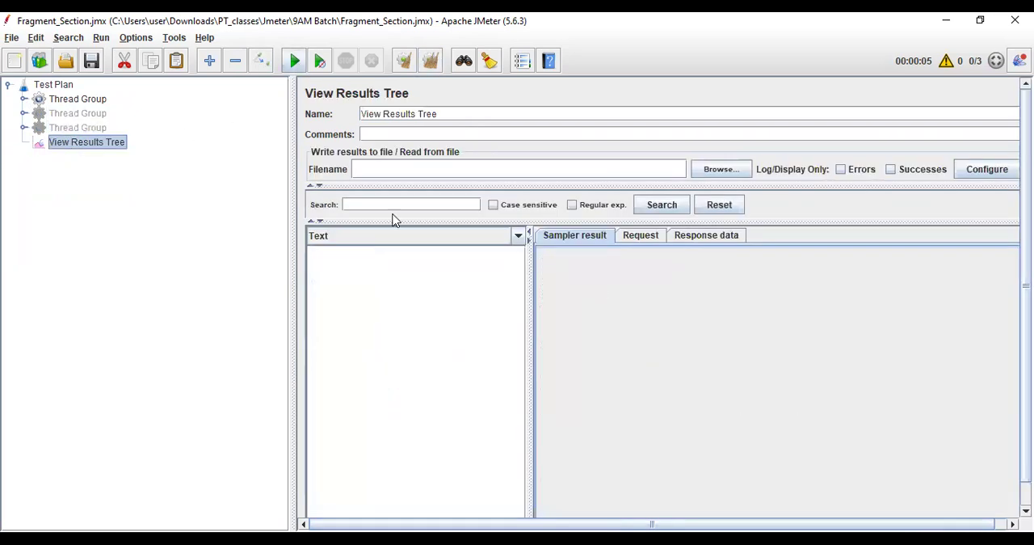
click(517, 347)
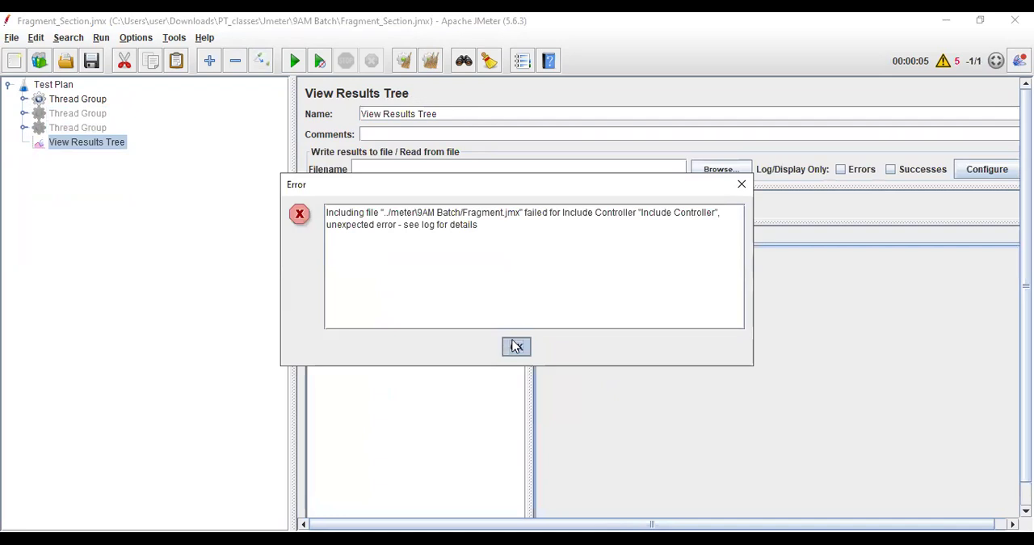
click(520, 350)
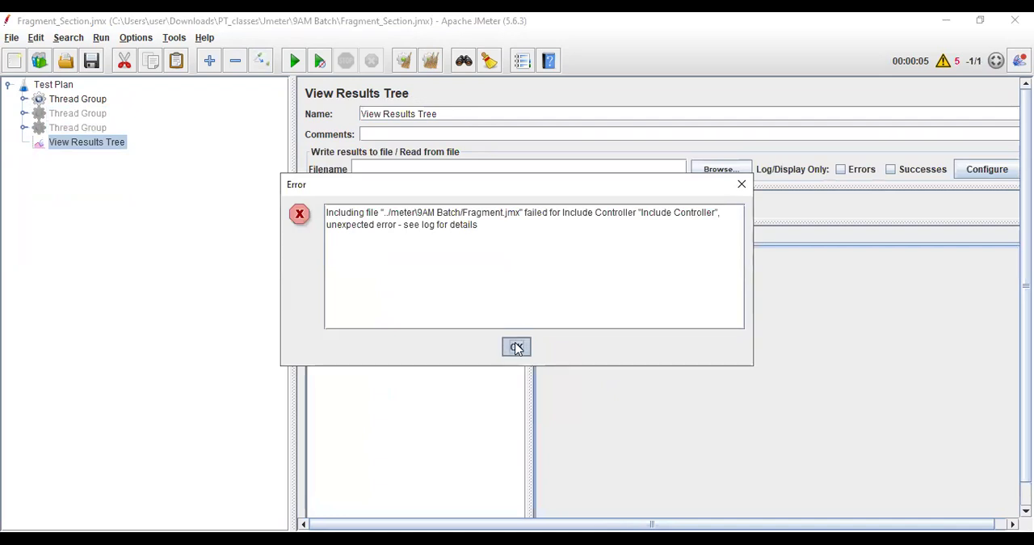
Change the first Thread Group's Include Controller filename to ./meter\9AM Batch/Fragment.jmx.
click(82, 100)
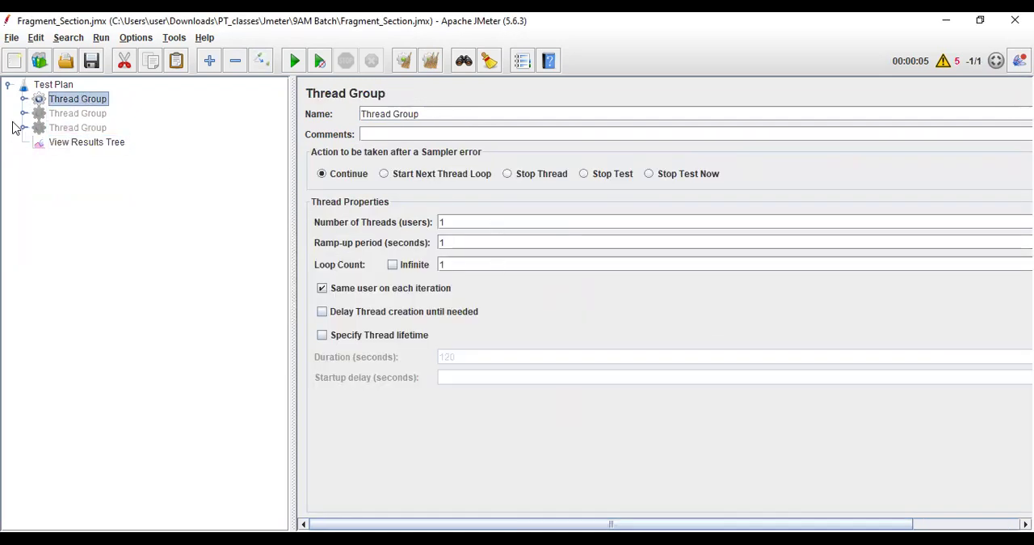
click(23, 99)
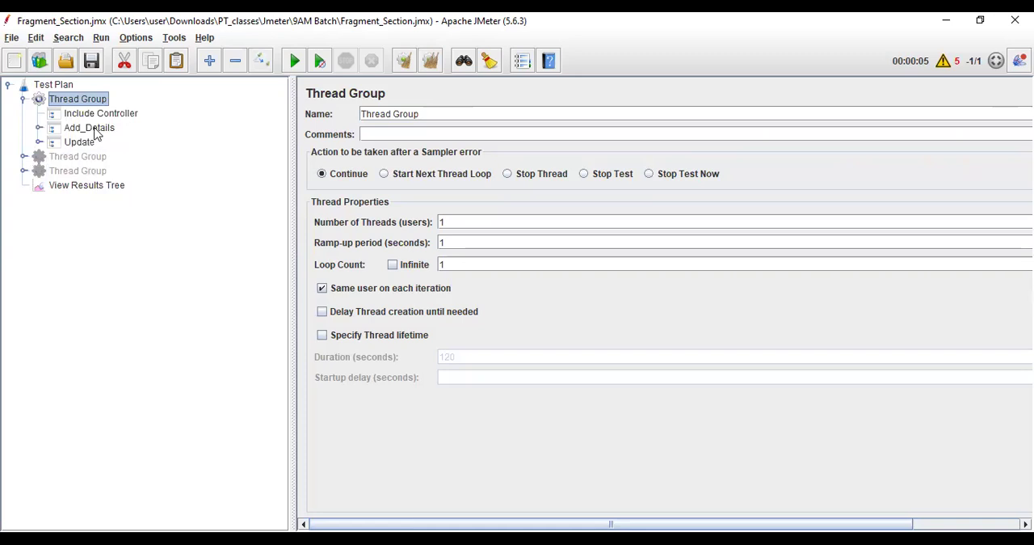
click(100, 115)
click(355, 169)
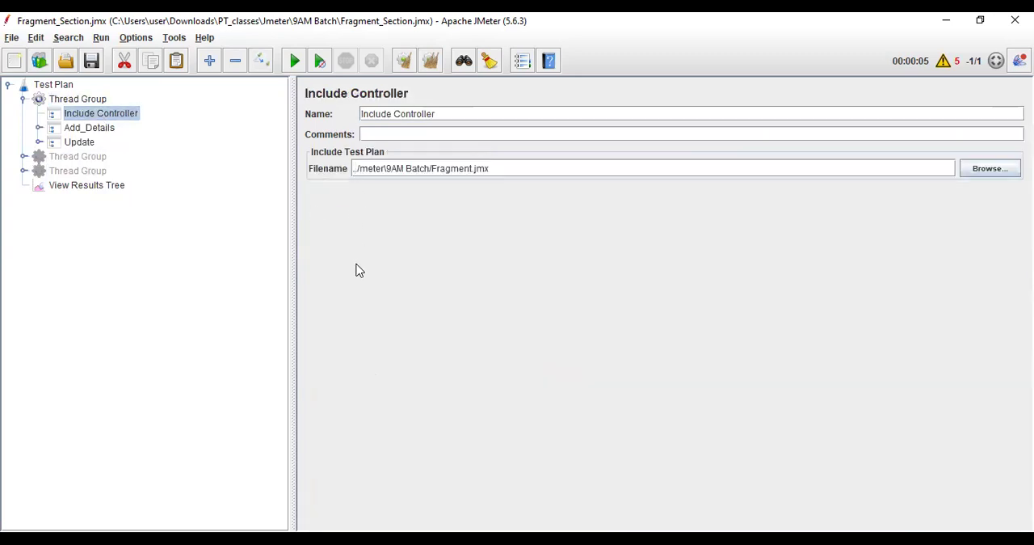
key(BackSpace)
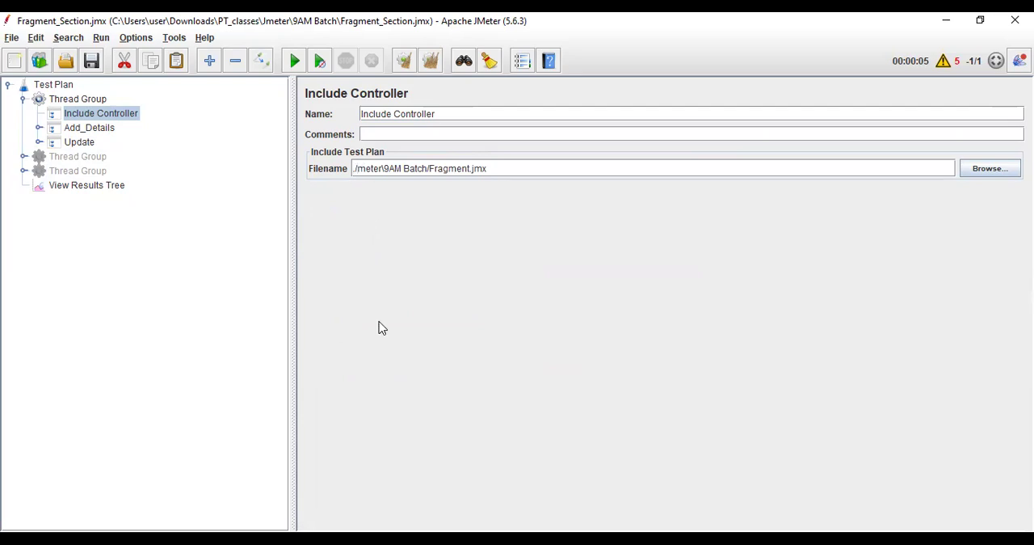
Browse the 9AM Batch folder for the Include Controller's fragment file.
click(988, 169)
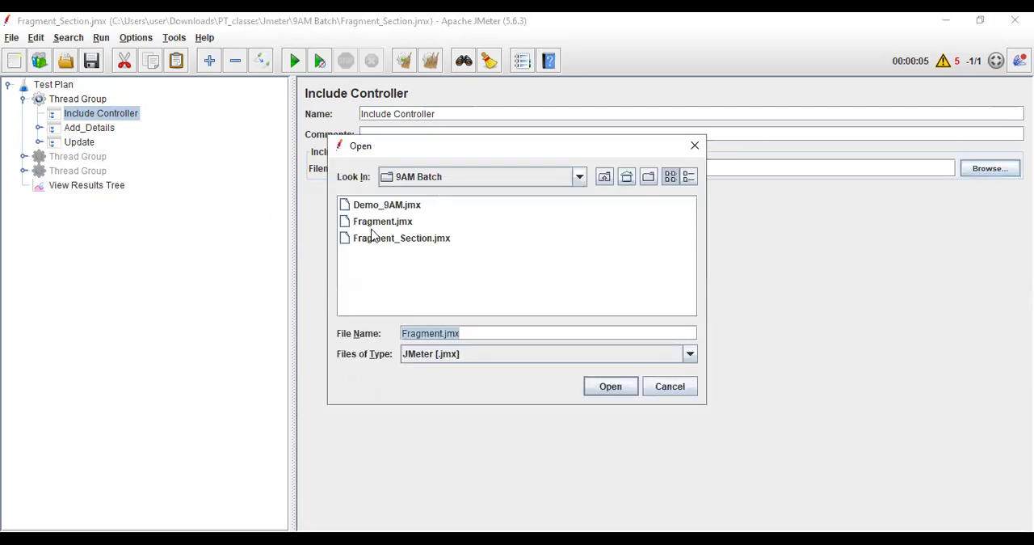
right_click(525, 282)
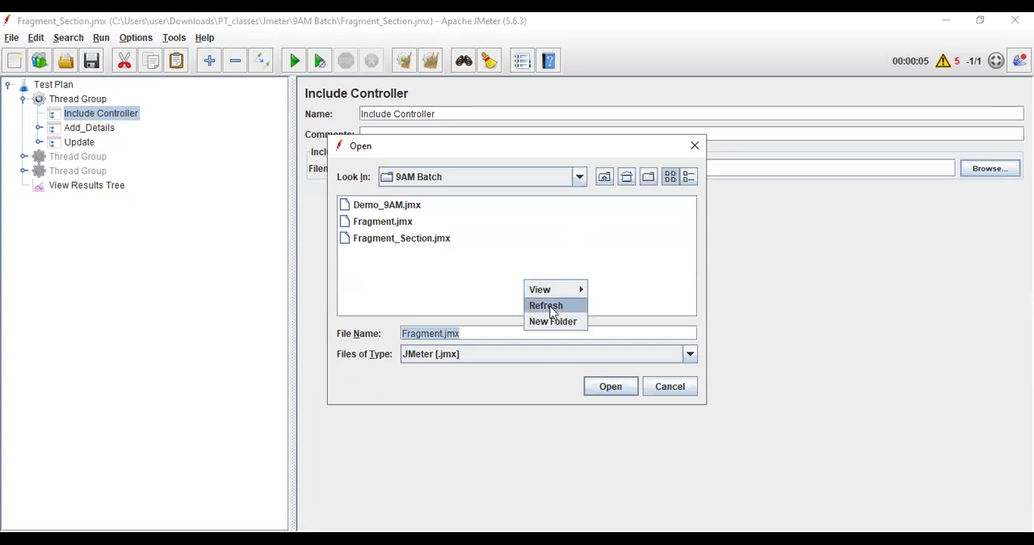